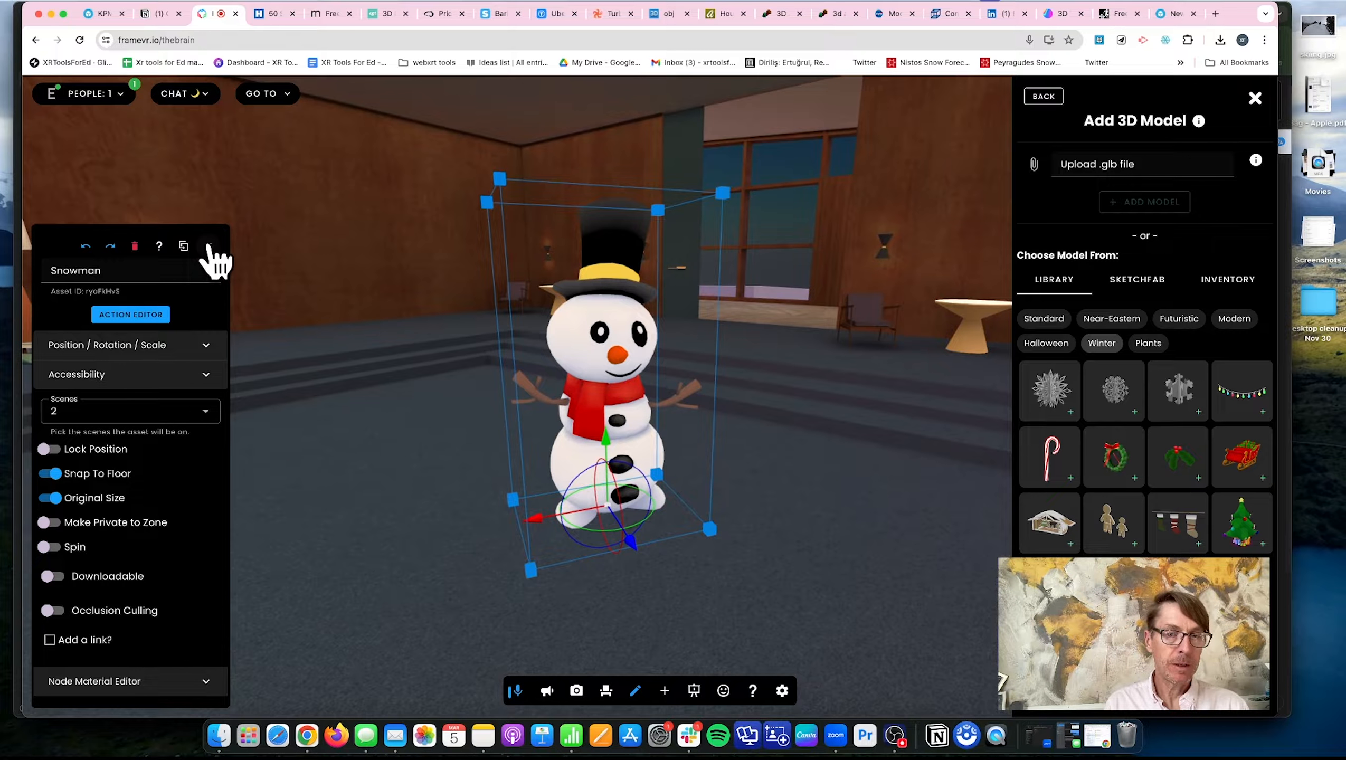
{"action": "left_click", "coordinate": [208, 247]}
{"action": "key", "text": "w"}
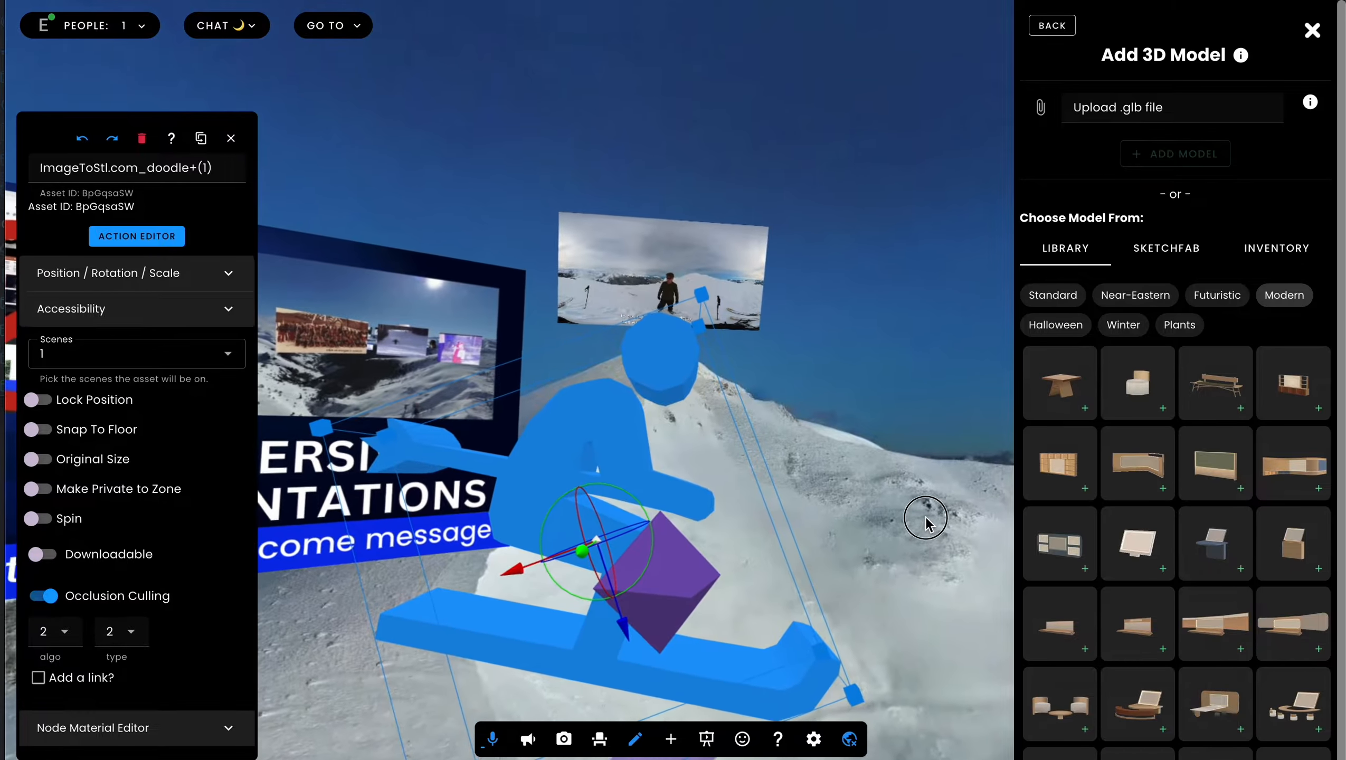
{"action": "left_click_drag", "start_coordinate": [927, 518], "coordinate": [830, 629]}
{"action": "left_click_drag", "start_coordinate": [695, 416], "coordinate": [789, 386]}
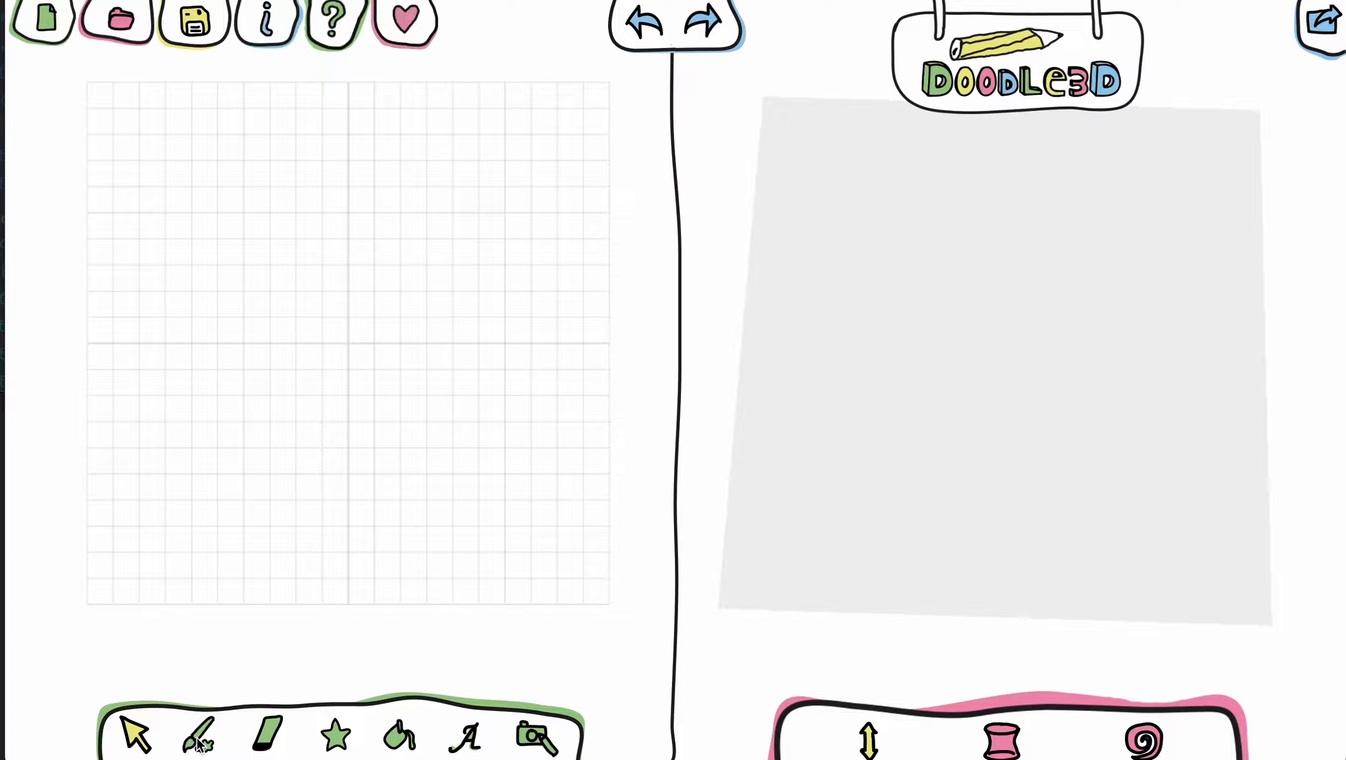
- Draw a freehand closed oval in the upper-left part of the Doodle3D sketch grid
{"action": "left_click", "coordinate": [197, 740]}
{"action": "left_click", "coordinate": [165, 694]}
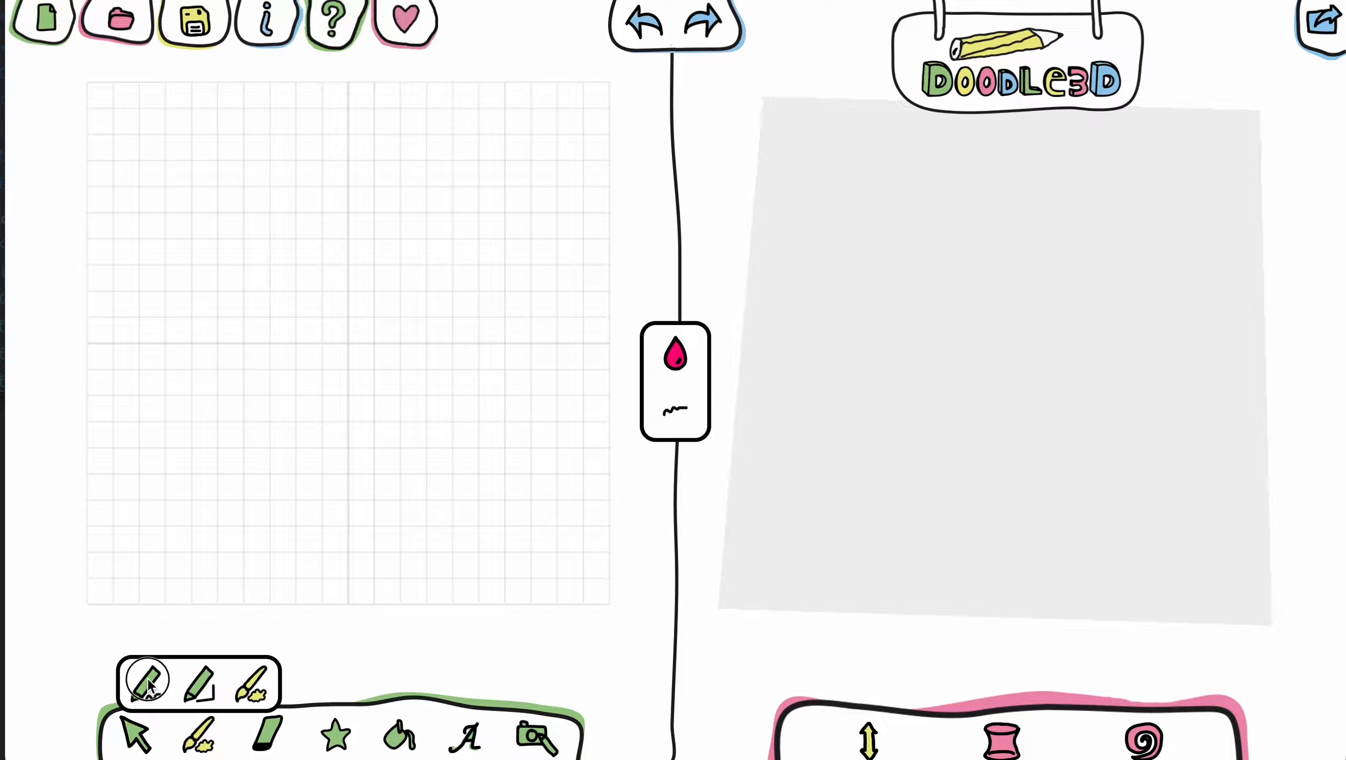
{"action": "mouse_move", "coordinate": [314, 163]}
{"action": "left_mouse_down"}
{"action": "mouse_move", "coordinate": [228, 166]}
{"action": "mouse_move", "coordinate": [177, 250]}
{"action": "mouse_move", "coordinate": [307, 326]}
{"action": "mouse_move", "coordinate": [383, 204]}
{"action": "mouse_move", "coordinate": [314, 154]}
{"action": "mouse_move", "coordinate": [302, 170]}
{"action": "left_mouse_up"}
{"action": "mouse_move", "coordinate": [970, 476]}
{"action": "left_mouse_down"}
{"action": "mouse_move", "coordinate": [1001, 333]}
{"action": "mouse_move", "coordinate": [982, 474]}
{"action": "left_mouse_up"}
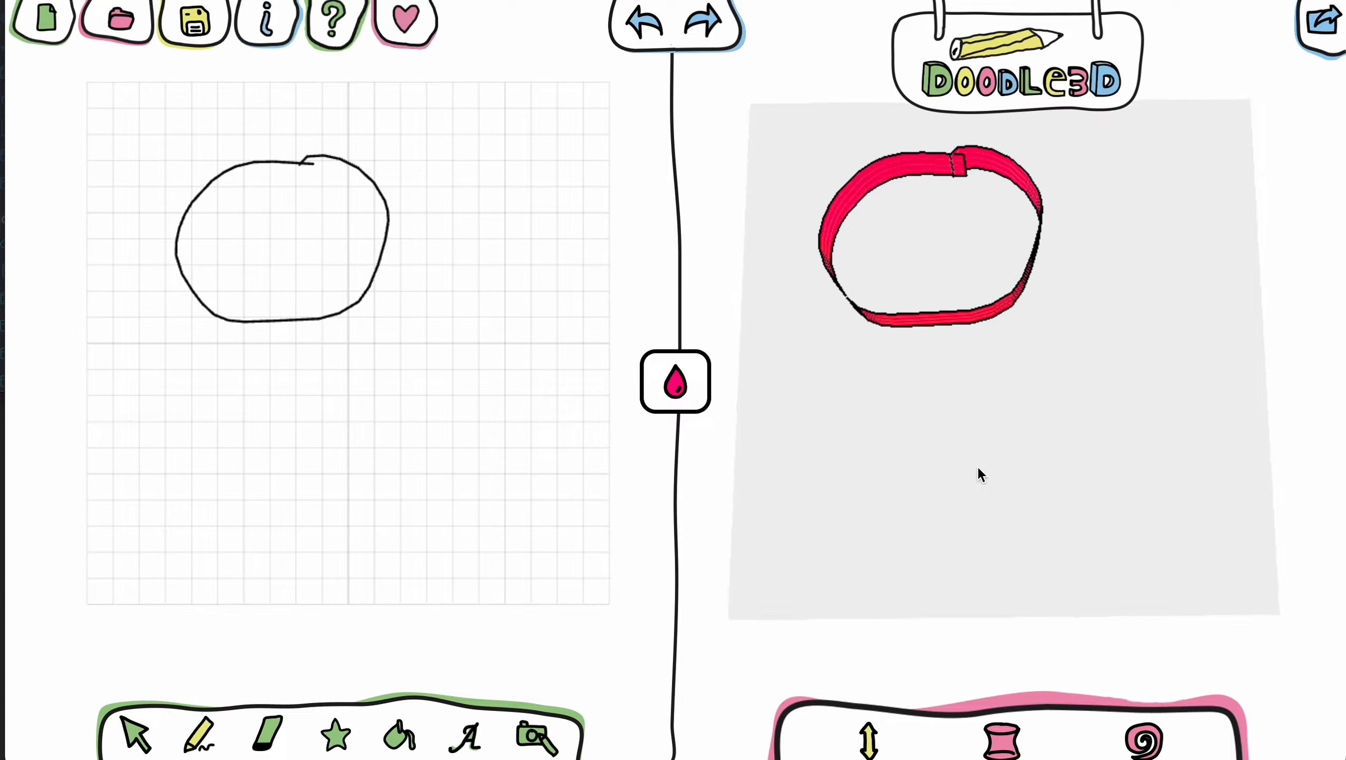
{"action": "left_click_drag", "start_coordinate": [909, 404], "coordinate": [853, 349]}
{"action": "left_click", "coordinate": [853, 349]}
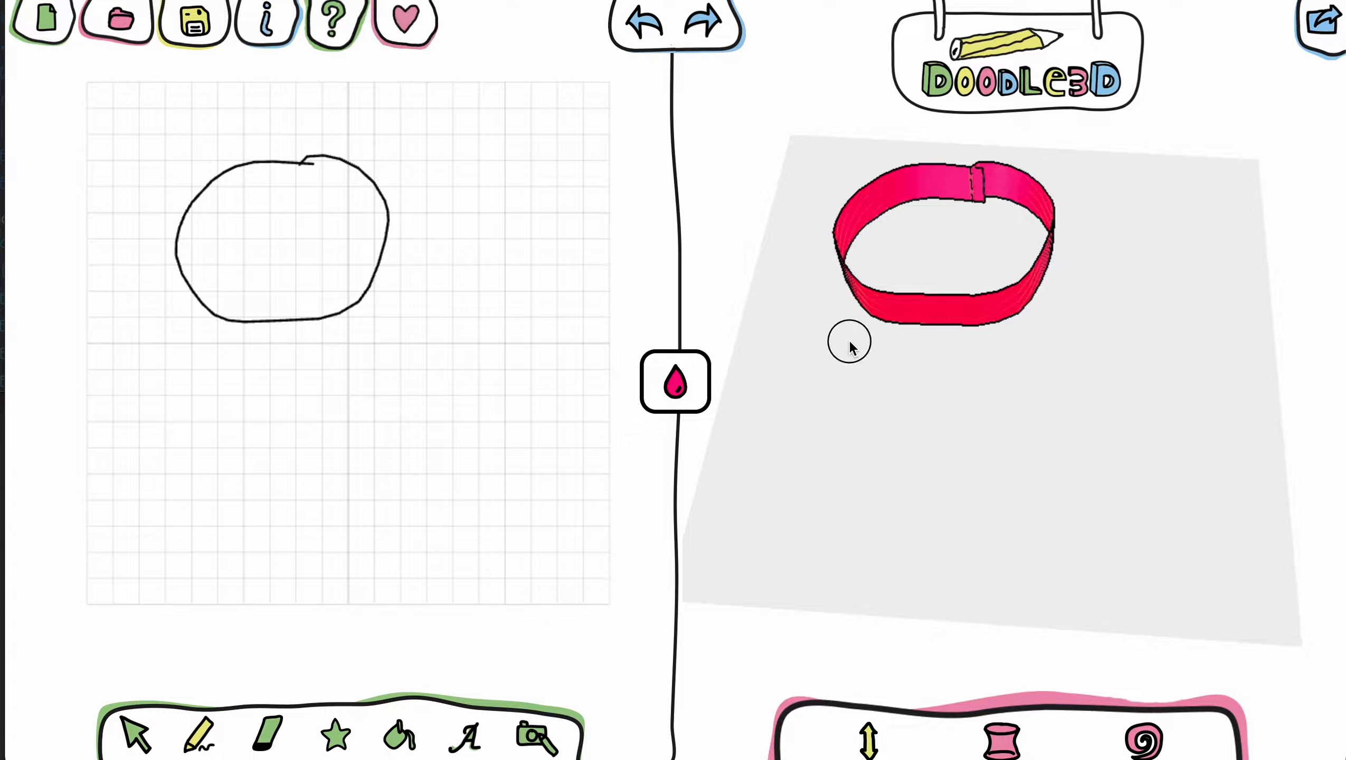
- Draw a closed rectangle about 42 by 54 mm in the grid's lower-right quadrant using the straight-line pen
{"action": "left_click", "coordinate": [211, 738]}
{"action": "left_click", "coordinate": [216, 687]}
{"action": "mouse_move", "coordinate": [395, 368]}
{"action": "left_mouse_down"}
{"action": "mouse_move", "coordinate": [396, 507]}
{"action": "mouse_move", "coordinate": [503, 506]}
{"action": "mouse_move", "coordinate": [502, 365]}
{"action": "mouse_move", "coordinate": [399, 373]}
{"action": "left_mouse_up"}
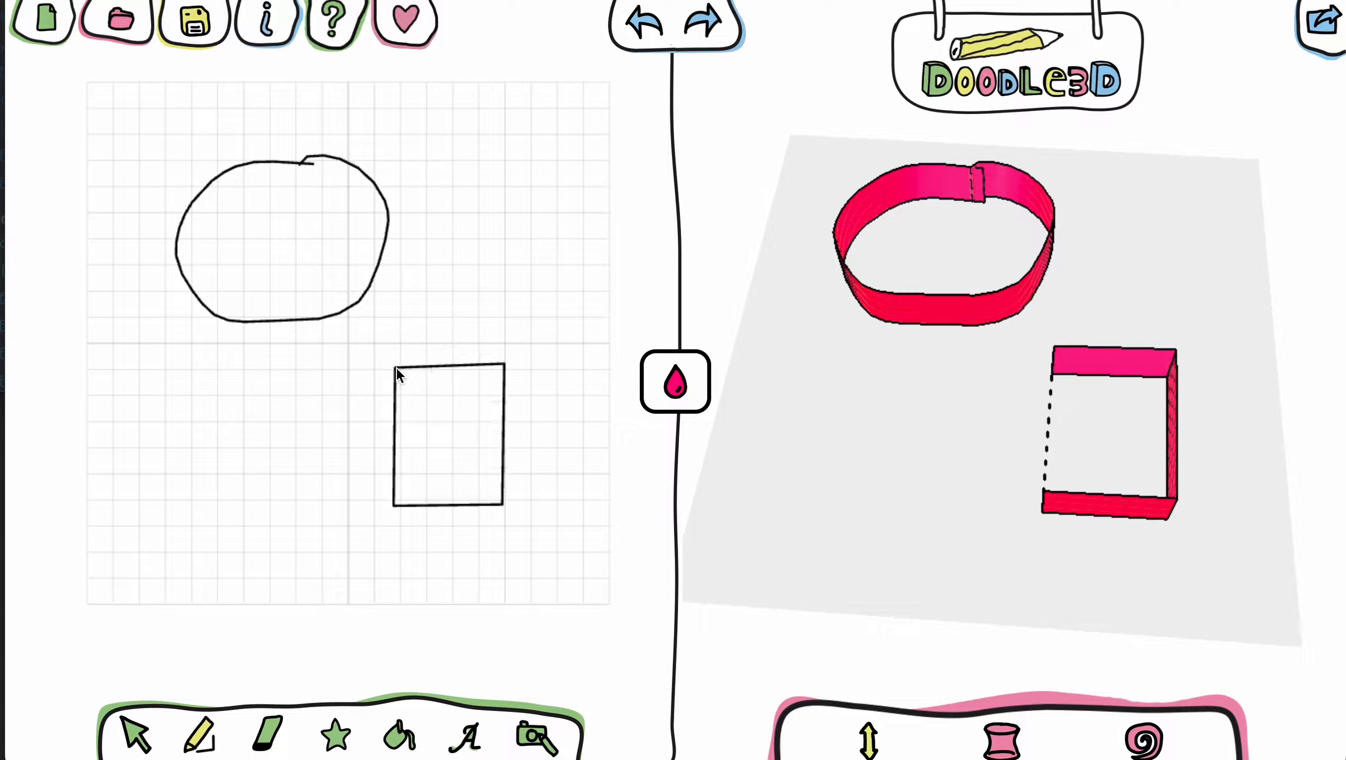
{"action": "left_click_drag", "start_coordinate": [1139, 584], "coordinate": [1013, 529]}
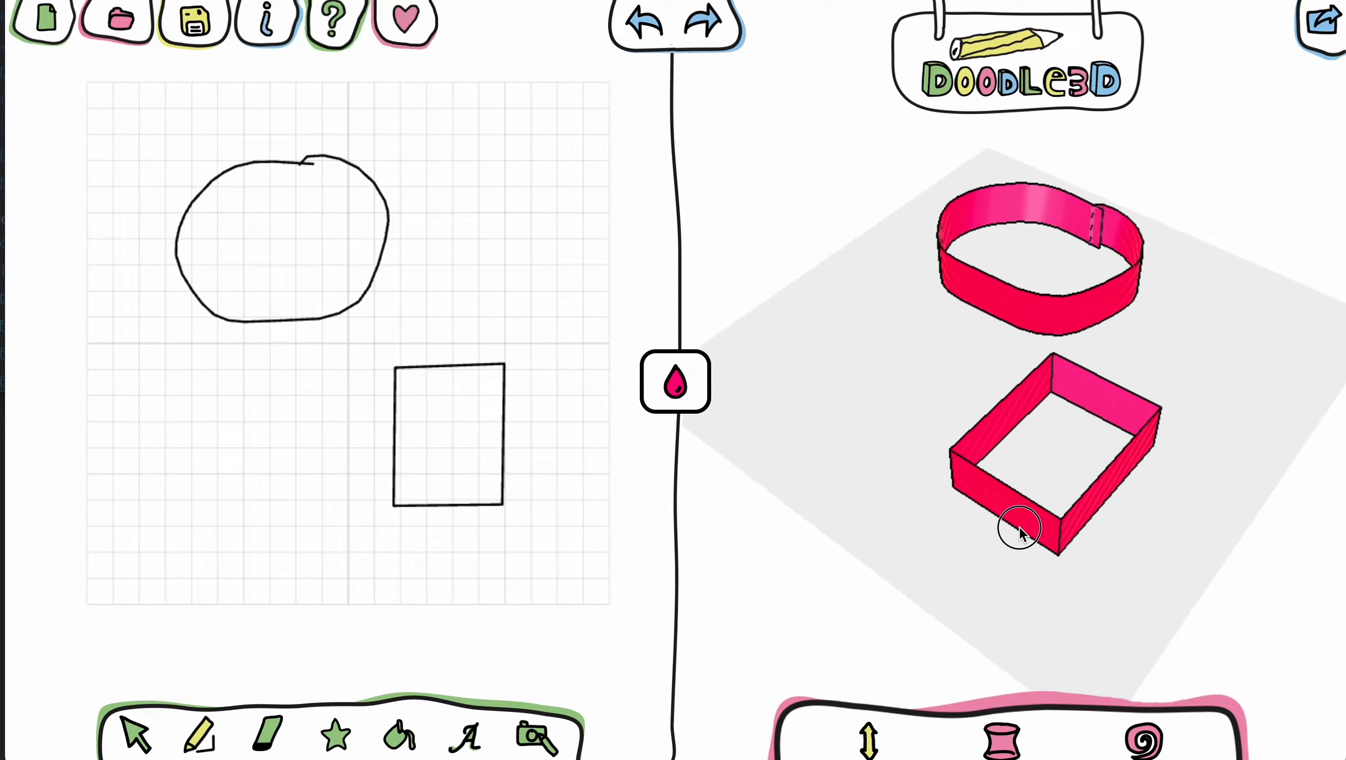
- Paint a closed, notched outline about 46 by 55 mm in the grid's lower-left quadrant with the Brush tool
{"action": "left_click", "coordinate": [205, 739]}
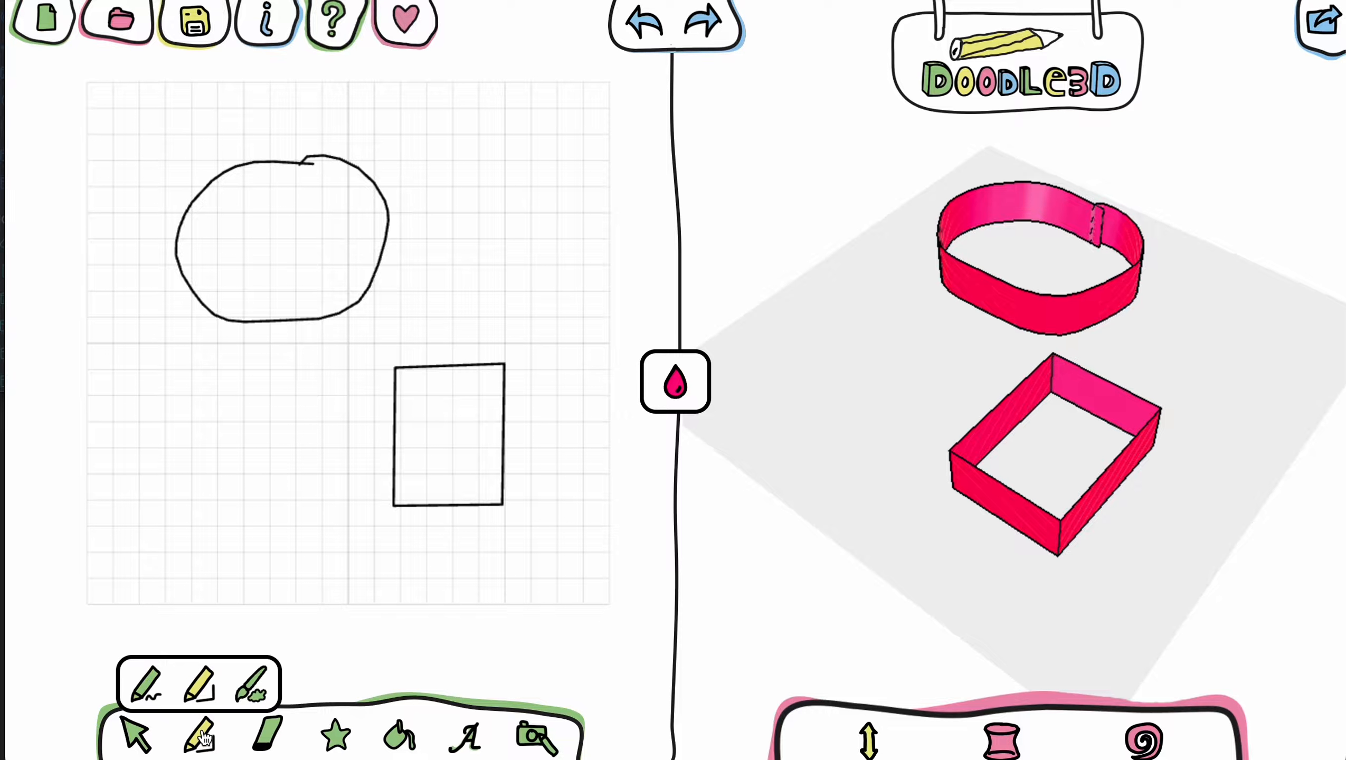
{"action": "left_click", "coordinate": [253, 684]}
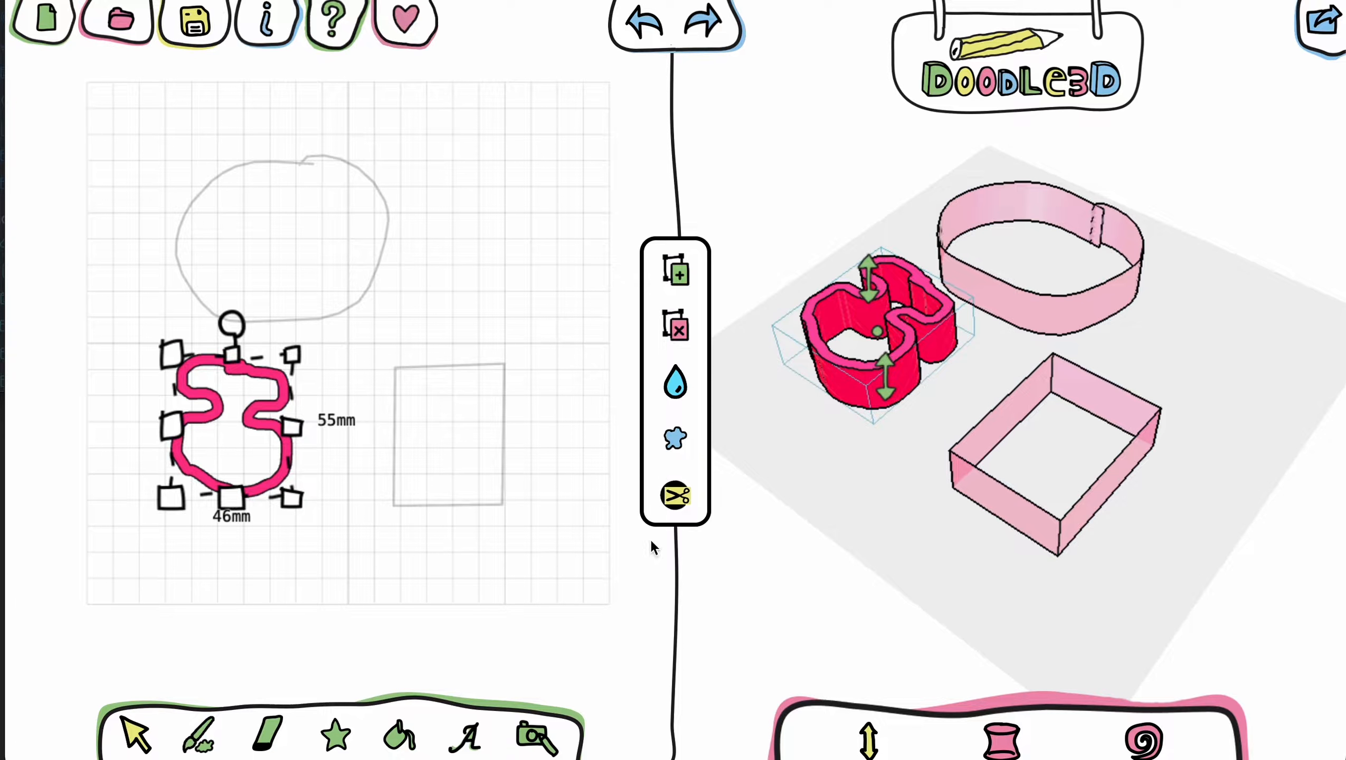
{"action": "left_click", "coordinate": [756, 584]}
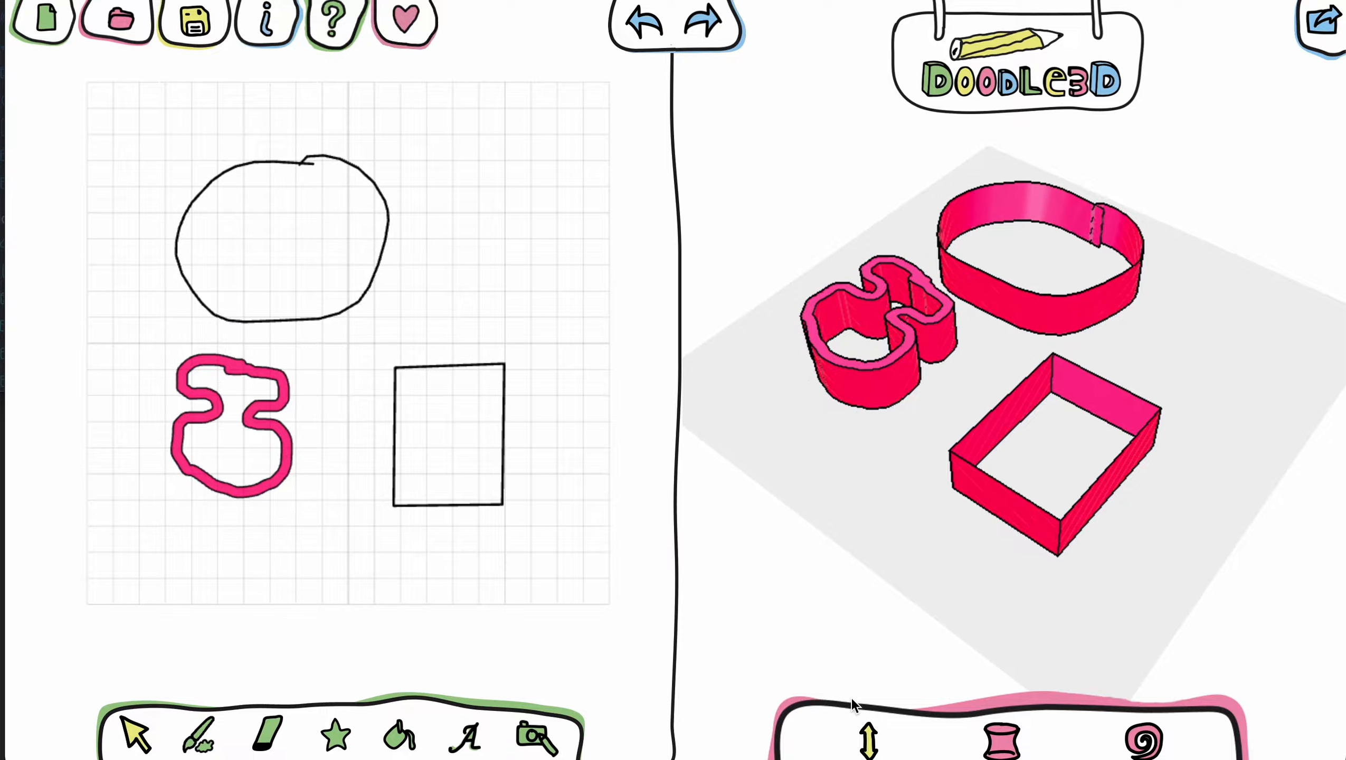
- Increase the extrusion height of the brush-drawn notched shape
{"action": "left_click", "coordinate": [893, 374]}
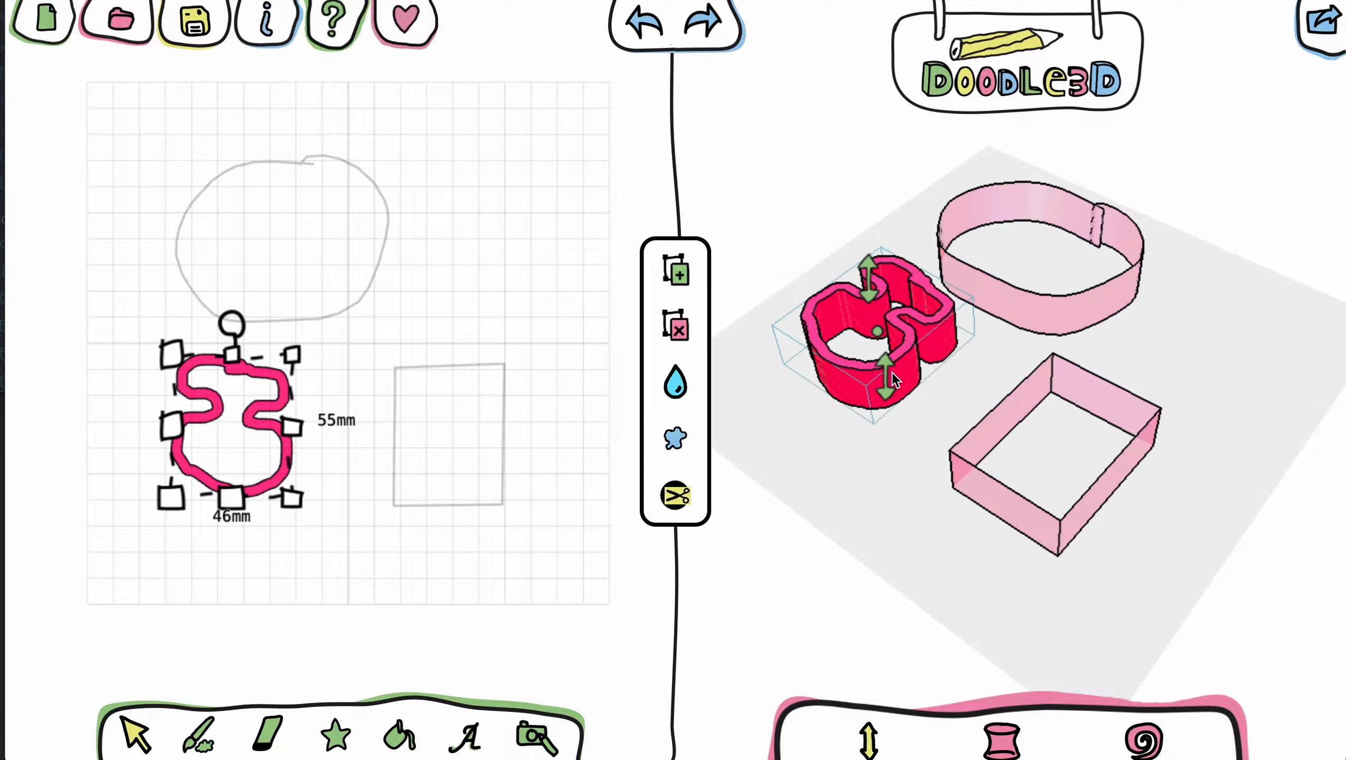
{"action": "mouse_move", "coordinate": [880, 335]}
{"action": "left_mouse_down"}
{"action": "mouse_move", "coordinate": [876, 301]}
{"action": "mouse_move", "coordinate": [887, 365]}
{"action": "left_mouse_up"}
{"action": "mouse_move", "coordinate": [870, 264]}
{"action": "left_mouse_down"}
{"action": "mouse_move", "coordinate": [866, 202]}
{"action": "mouse_move", "coordinate": [866, 229]}
{"action": "left_mouse_up"}
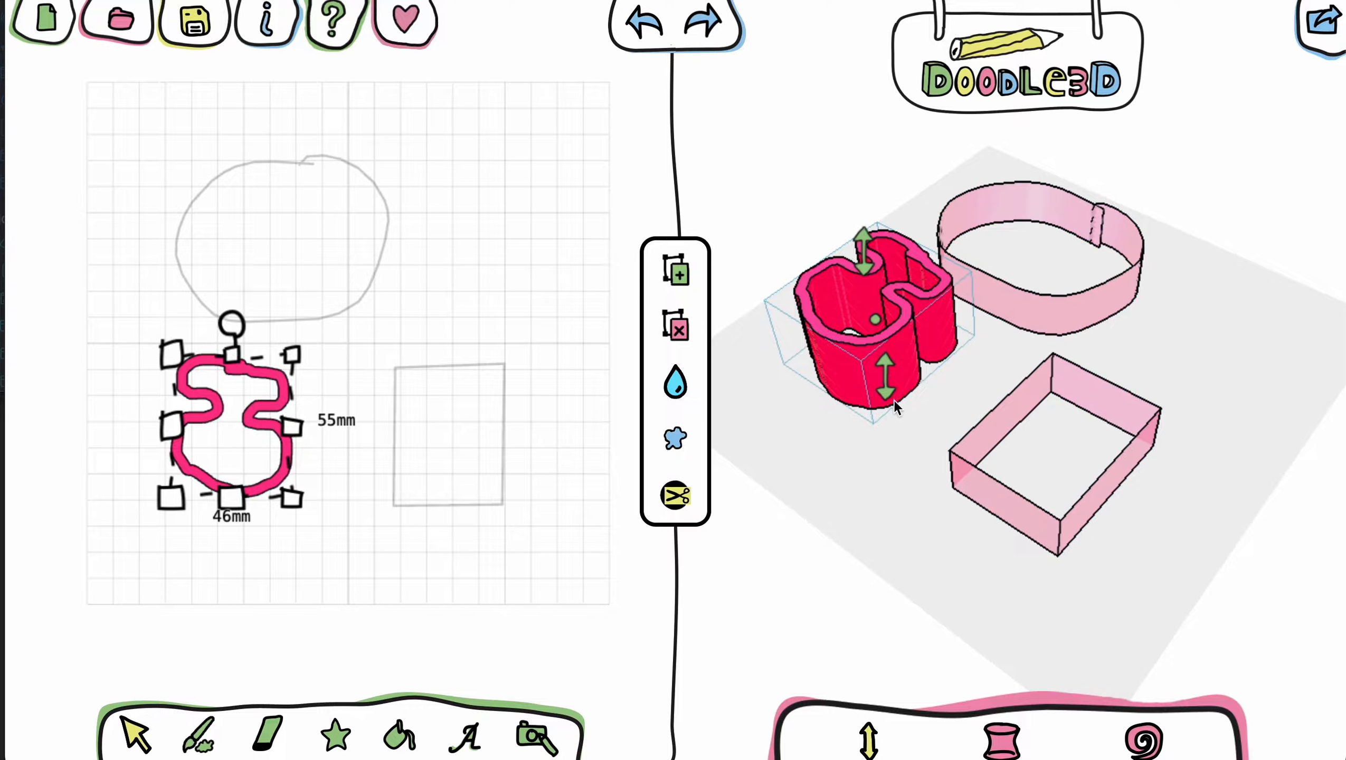
- Duplicate the rectangular box as a taller copy above the original and taper the copy's top into a pyramid
{"action": "left_click", "coordinate": [940, 537]}
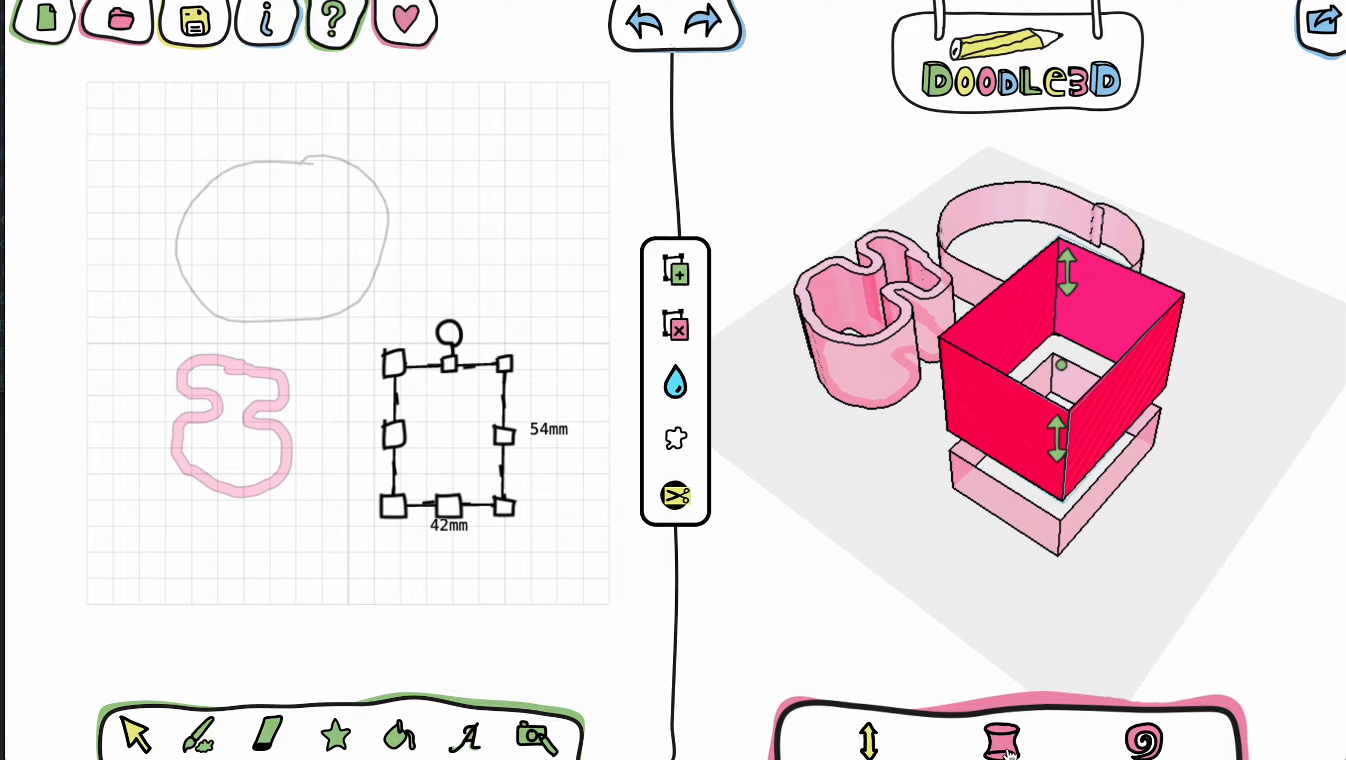
{"action": "left_click", "coordinate": [1002, 746]}
{"action": "mouse_move", "coordinate": [1194, 319]}
{"action": "left_mouse_down"}
{"action": "mouse_move", "coordinate": [1022, 306]}
{"action": "mouse_move", "coordinate": [995, 328]}
{"action": "left_mouse_up"}
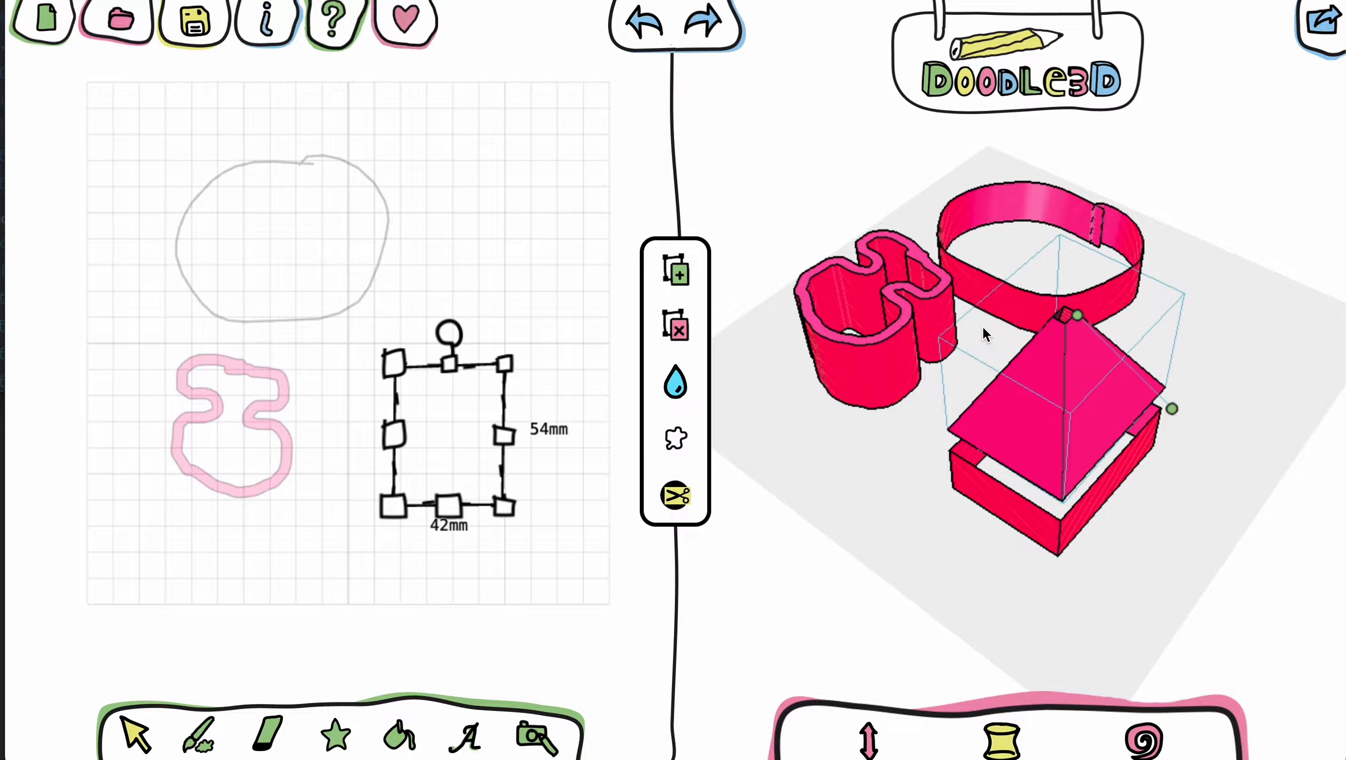
{"action": "left_click", "coordinate": [1168, 547]}
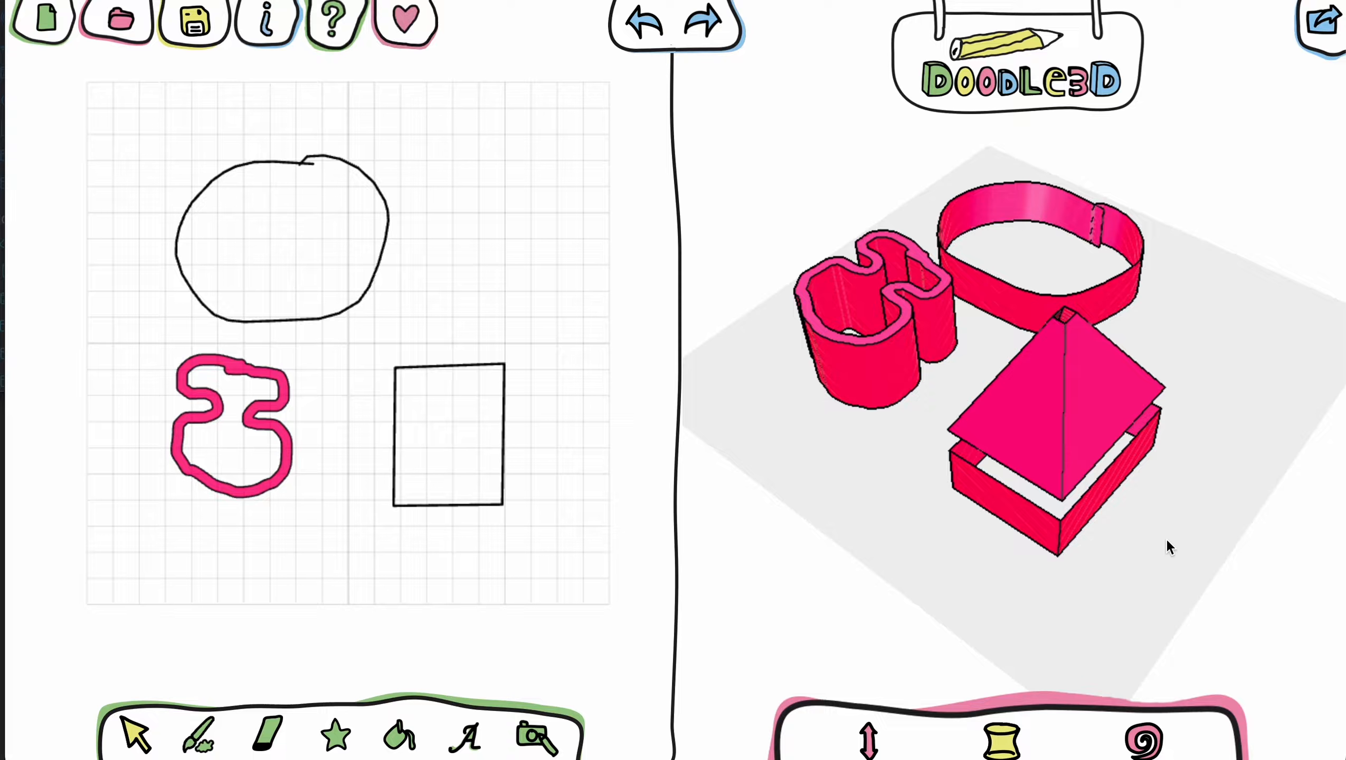
- Lower the pyramid onto the rectangular box beneath it
{"action": "left_click", "coordinate": [1084, 421]}
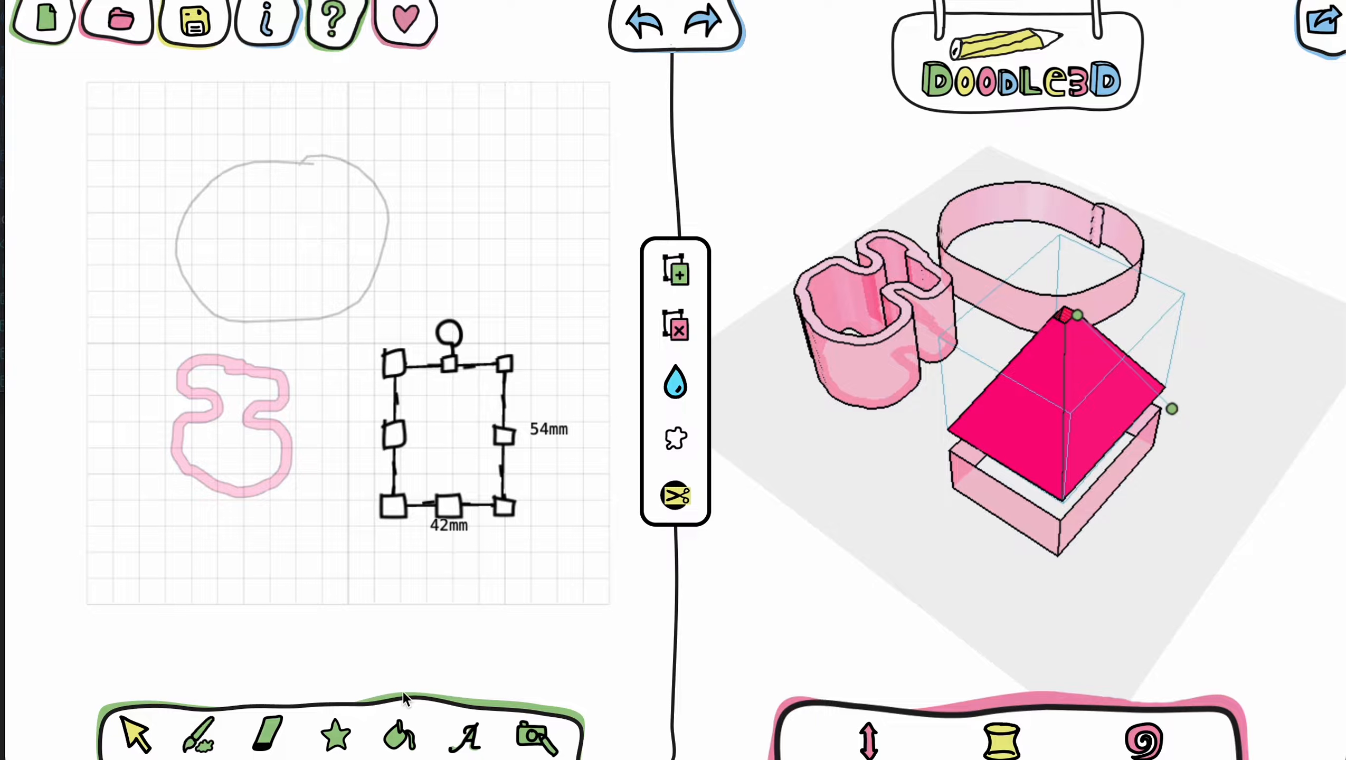
{"action": "left_click", "coordinate": [867, 742]}
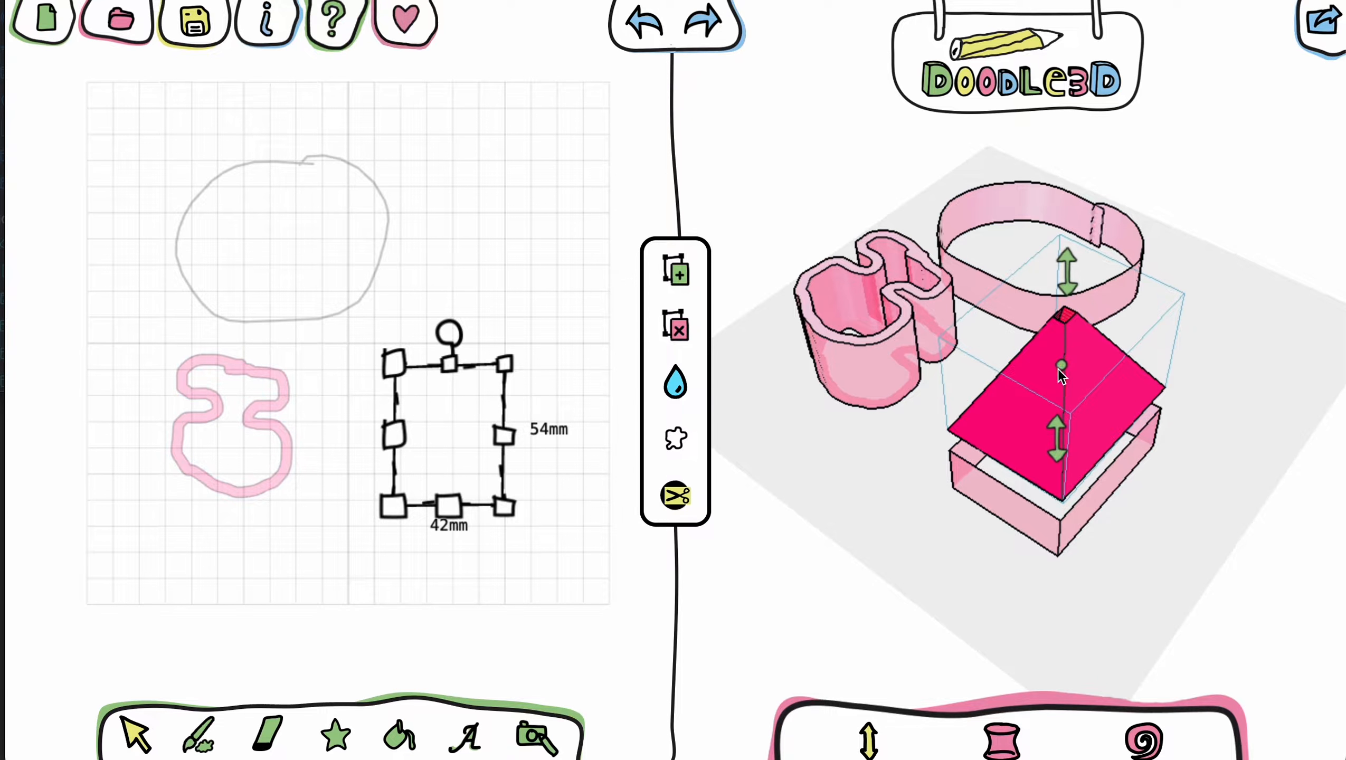
{"action": "left_click_drag", "start_coordinate": [1063, 371], "coordinate": [1059, 402]}
{"action": "left_click_drag", "start_coordinate": [1185, 578], "coordinate": [1046, 459]}
- Rotate the pyramid's outline on the grid and move it over the freehand oval
{"action": "left_click", "coordinate": [1090, 497]}
{"action": "left_click", "coordinate": [1139, 734]}
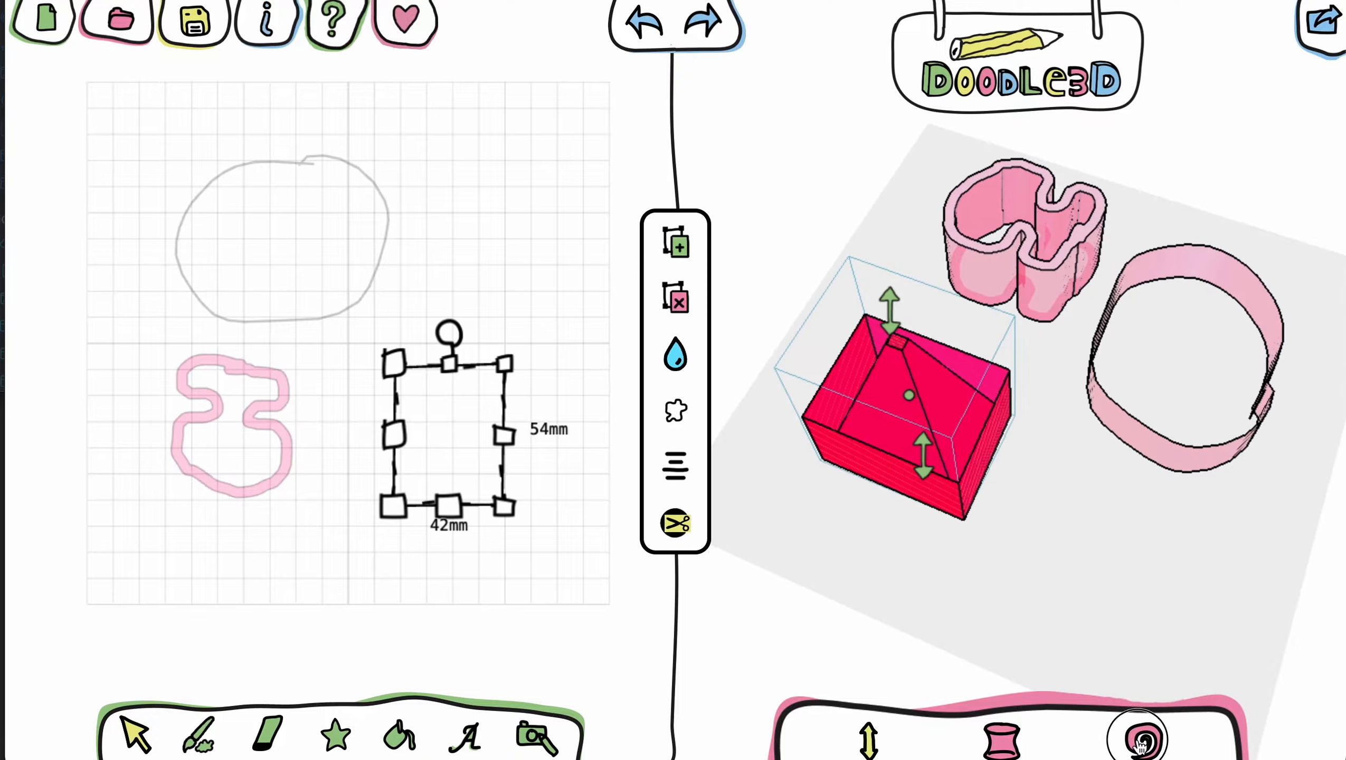
{"action": "left_click_drag", "start_coordinate": [896, 317], "coordinate": [849, 261]}
{"action": "left_click_drag", "start_coordinate": [907, 574], "coordinate": [987, 498]}
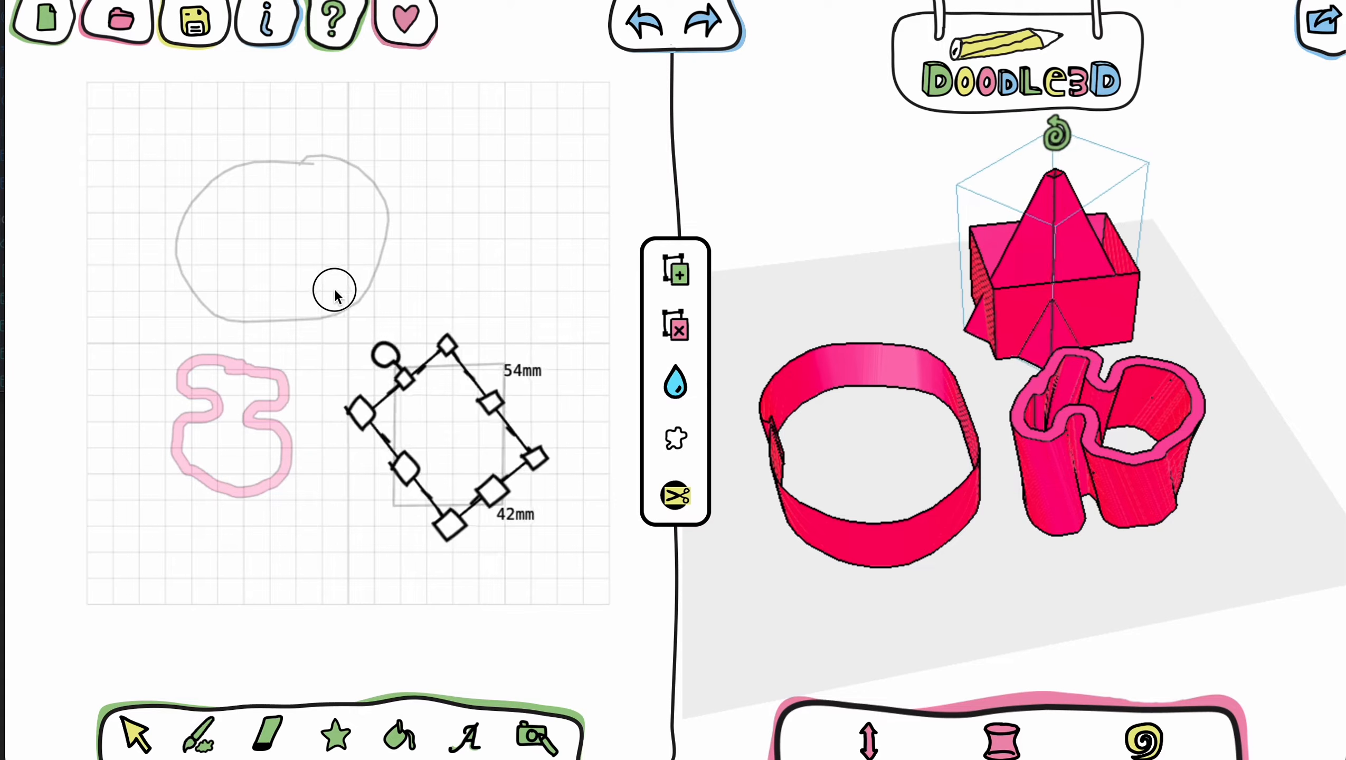
{"action": "left_click_drag", "start_coordinate": [331, 292], "coordinate": [324, 313]}
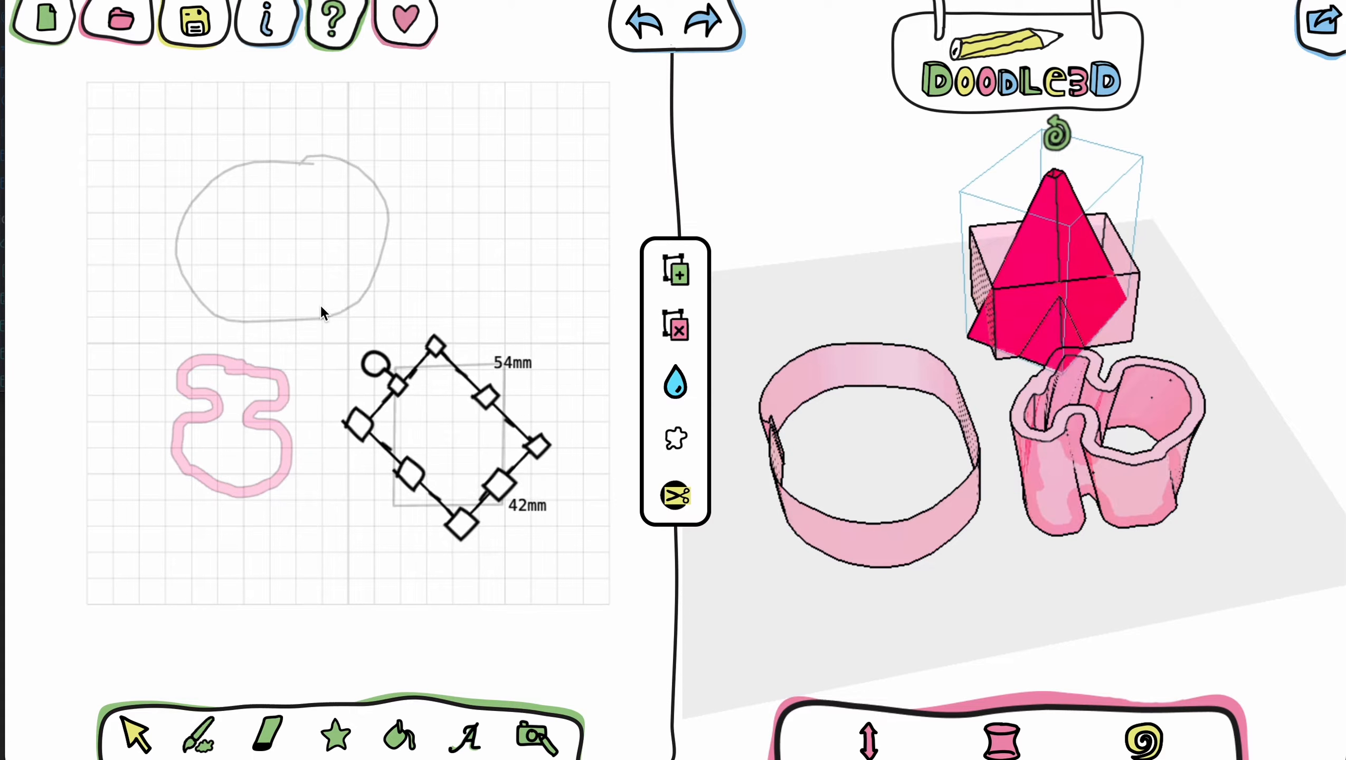
{"action": "left_click_drag", "start_coordinate": [445, 430], "coordinate": [279, 251]}
{"action": "left_click", "coordinate": [599, 587]}
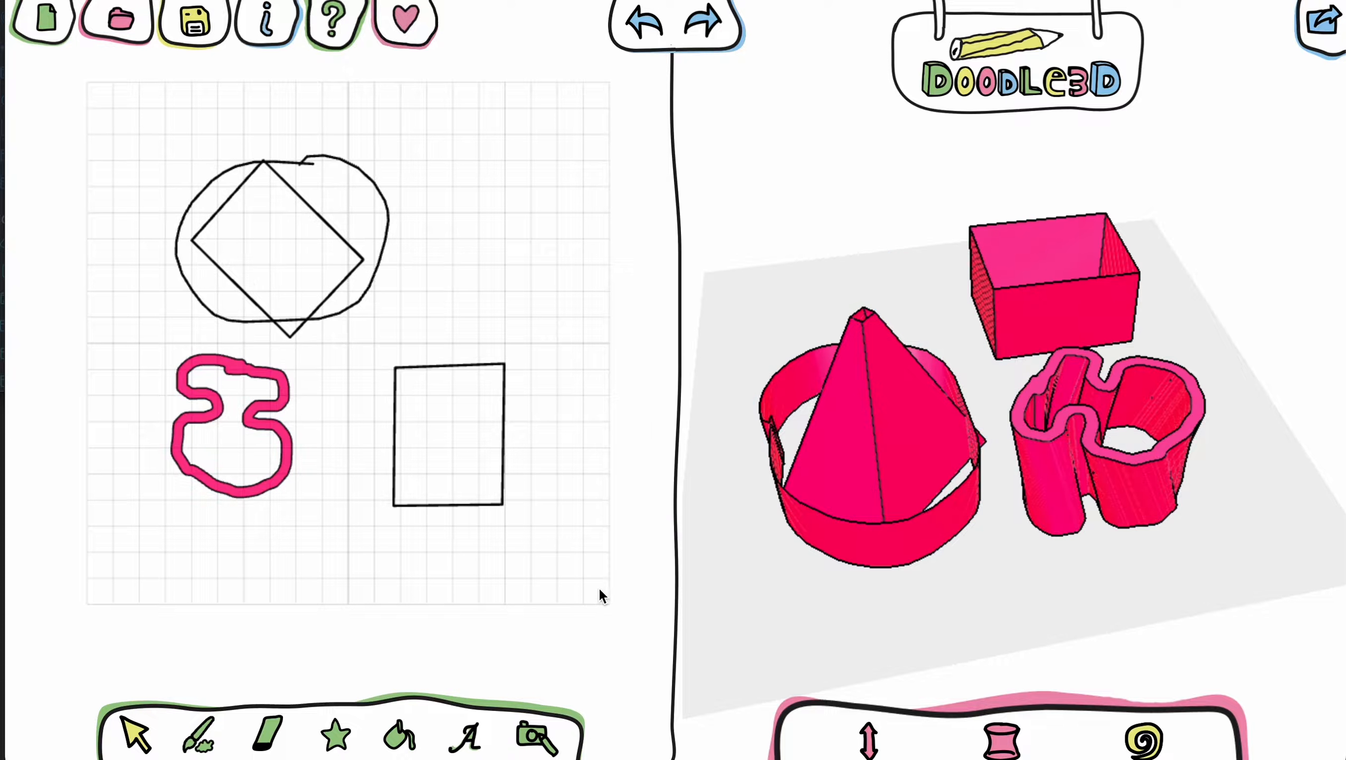
{"action": "left_click", "coordinate": [904, 447]}
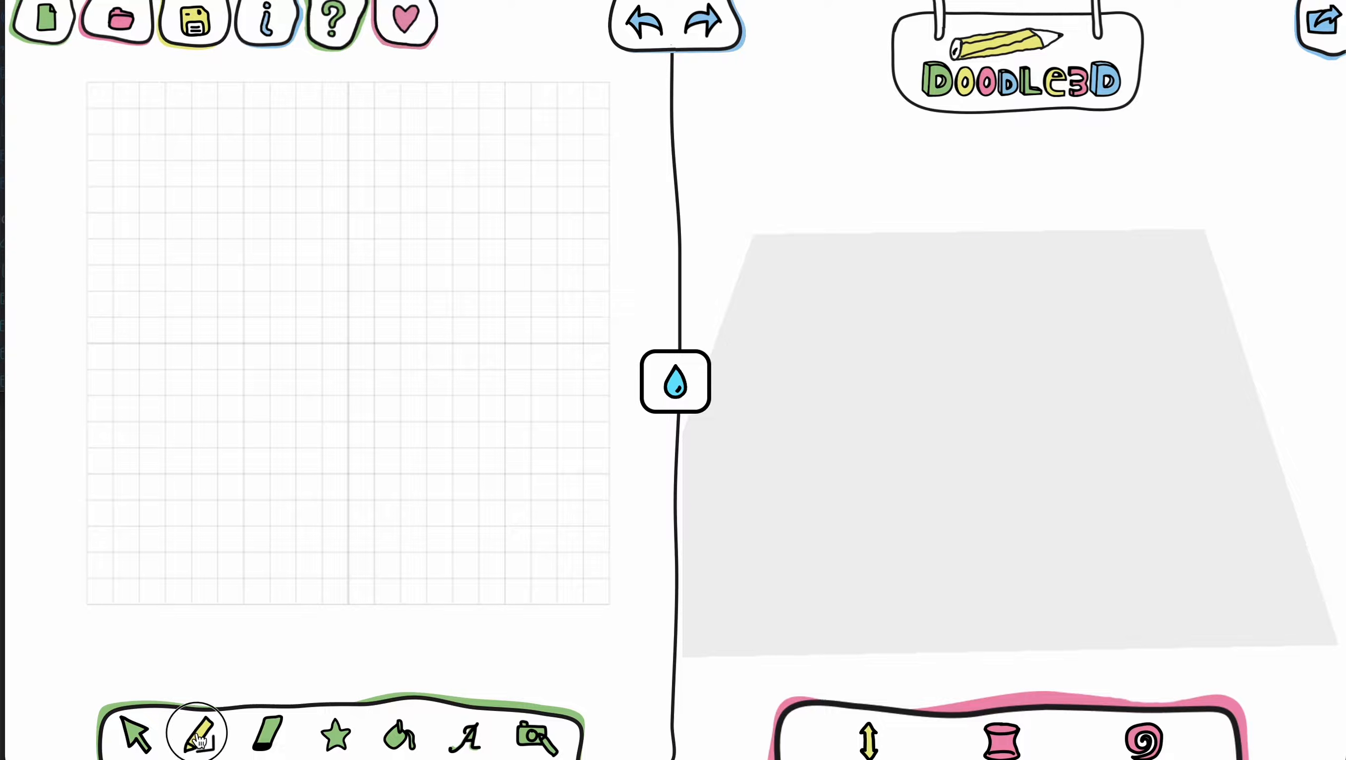
- Draw a straight-line square about 181 mm wide on the empty grid and increase the height of its walls
{"action": "left_click", "coordinate": [196, 735]}
{"action": "left_click", "coordinate": [202, 682]}
{"action": "mouse_move", "coordinate": [117, 116]}
{"action": "left_mouse_down"}
{"action": "mouse_move", "coordinate": [128, 346]}
{"action": "mouse_move", "coordinate": [115, 583]}
{"action": "mouse_move", "coordinate": [586, 580]}
{"action": "mouse_move", "coordinate": [592, 249]}
{"action": "mouse_move", "coordinate": [114, 106]}
{"action": "left_mouse_up"}
{"action": "left_click_drag", "start_coordinate": [971, 301], "coordinate": [964, 169]}
{"action": "left_click", "coordinate": [345, 482]}
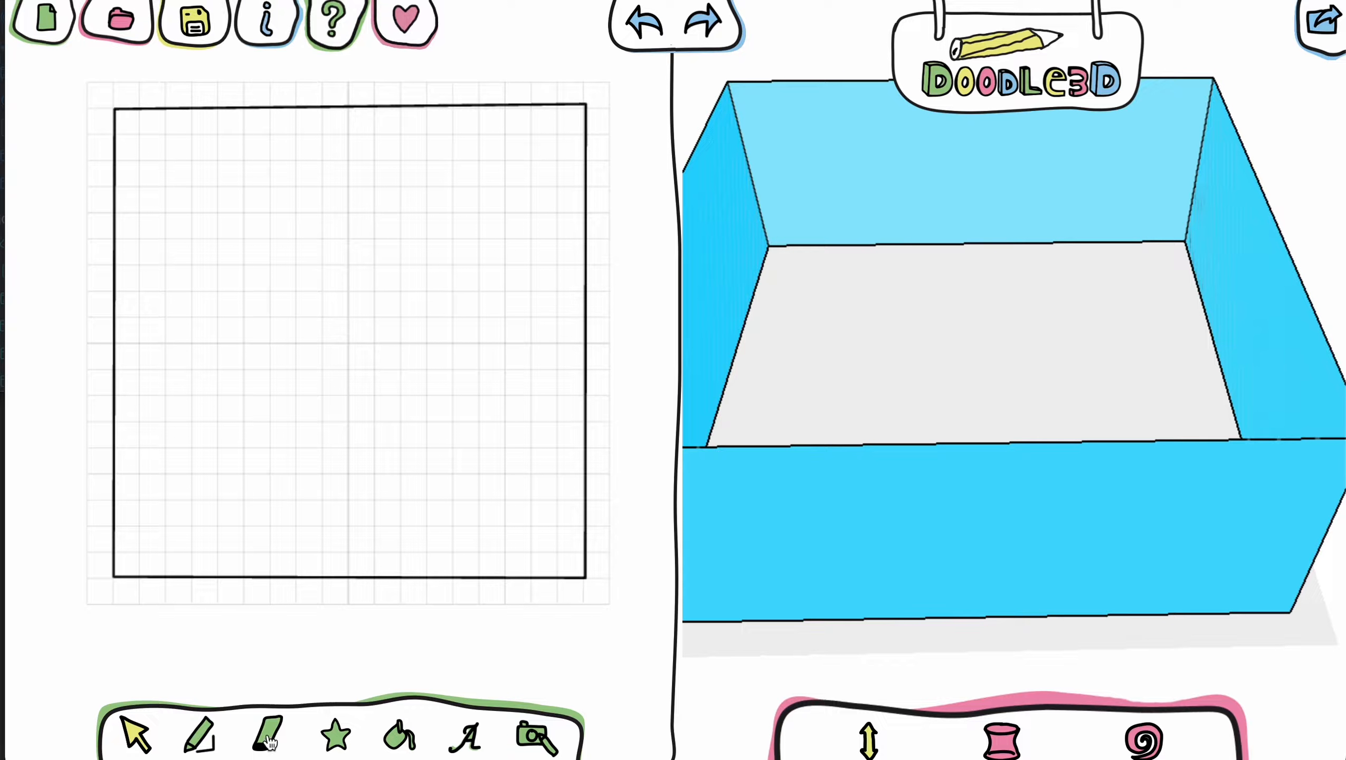
- Draw a second straight-line square about 161 mm wide inside the first and increase its height
{"action": "left_click", "coordinate": [208, 751]}
{"action": "left_click", "coordinate": [207, 676]}
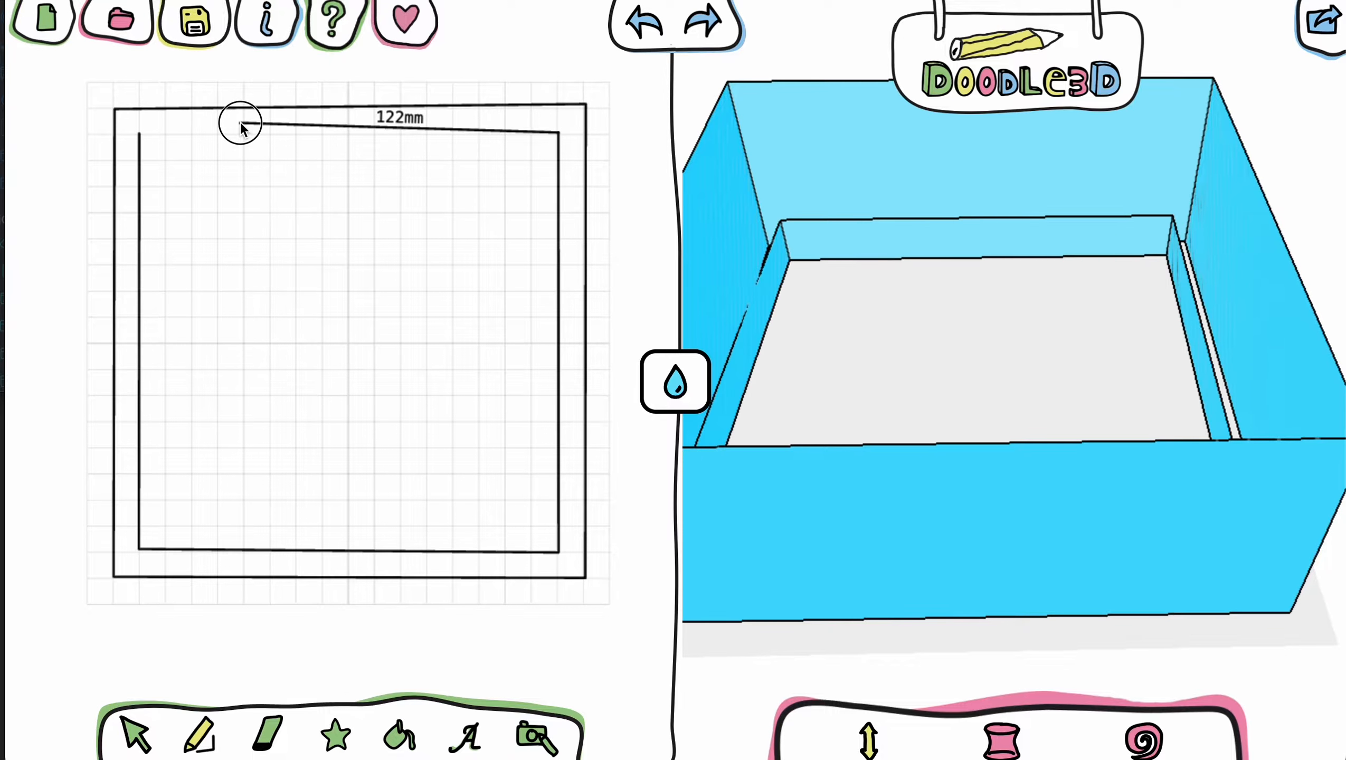
{"action": "left_click", "coordinate": [140, 138]}
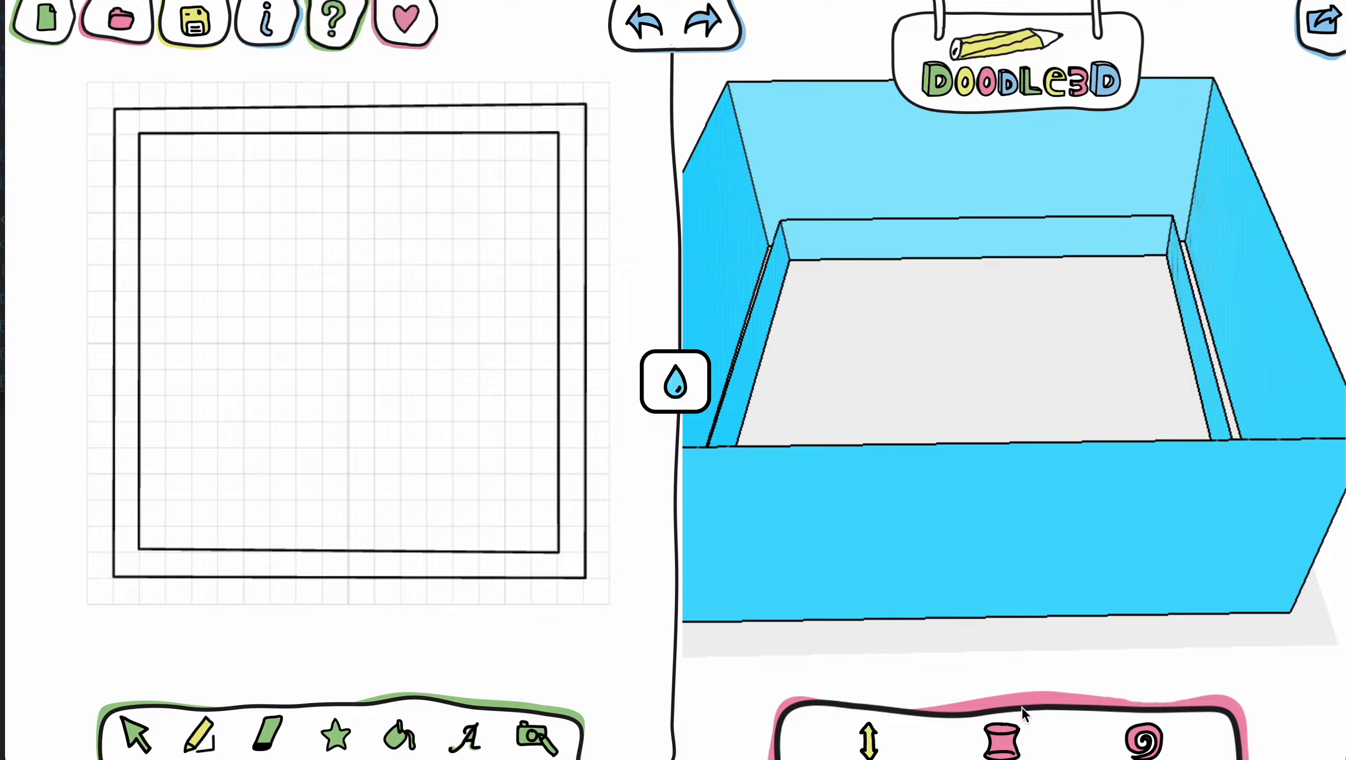
{"action": "left_click", "coordinate": [981, 247]}
{"action": "left_click_drag", "start_coordinate": [975, 308], "coordinate": [982, 215]}
- Taper the inner square's top inward to form a pyramid
{"action": "left_click", "coordinate": [1008, 745]}
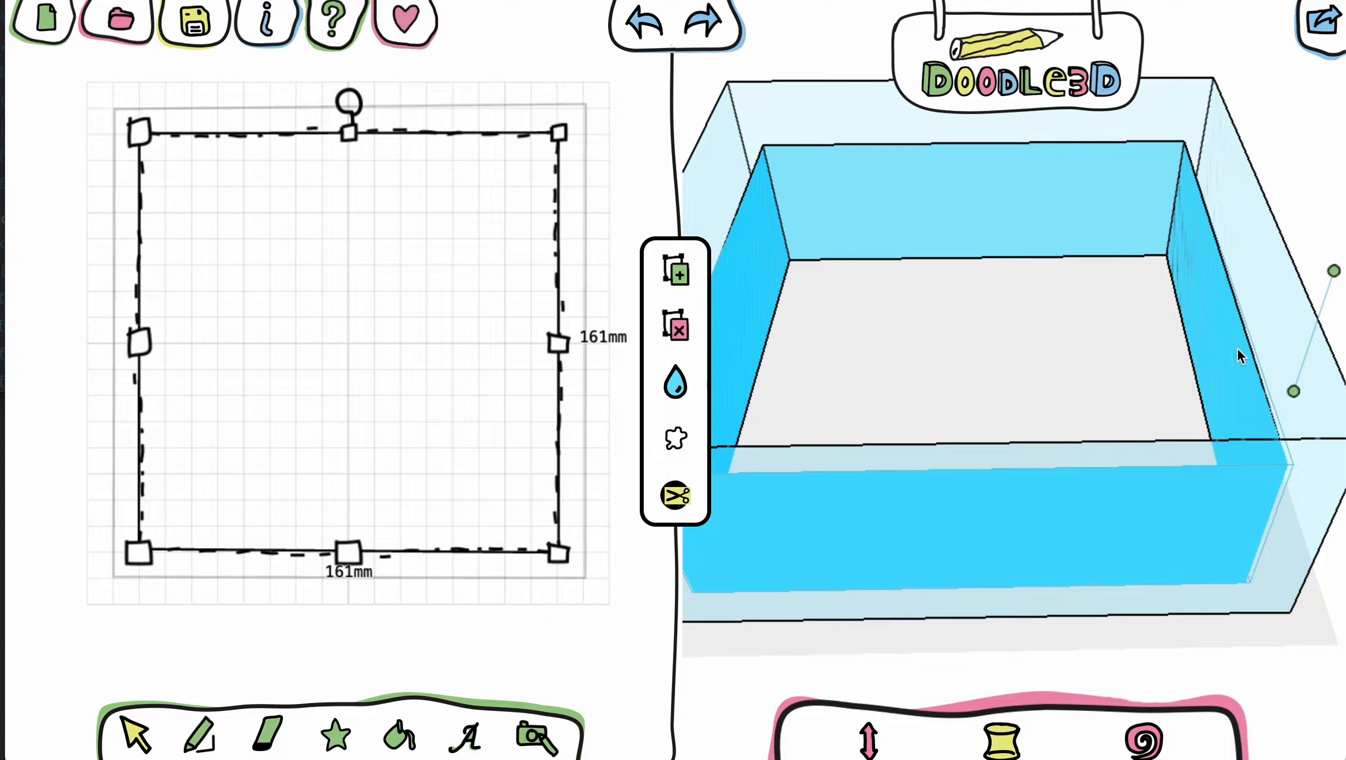
{"action": "mouse_move", "coordinate": [1335, 276]}
{"action": "left_mouse_down"}
{"action": "mouse_move", "coordinate": [1113, 259]}
{"action": "mouse_move", "coordinate": [1081, 272]}
{"action": "left_mouse_up"}
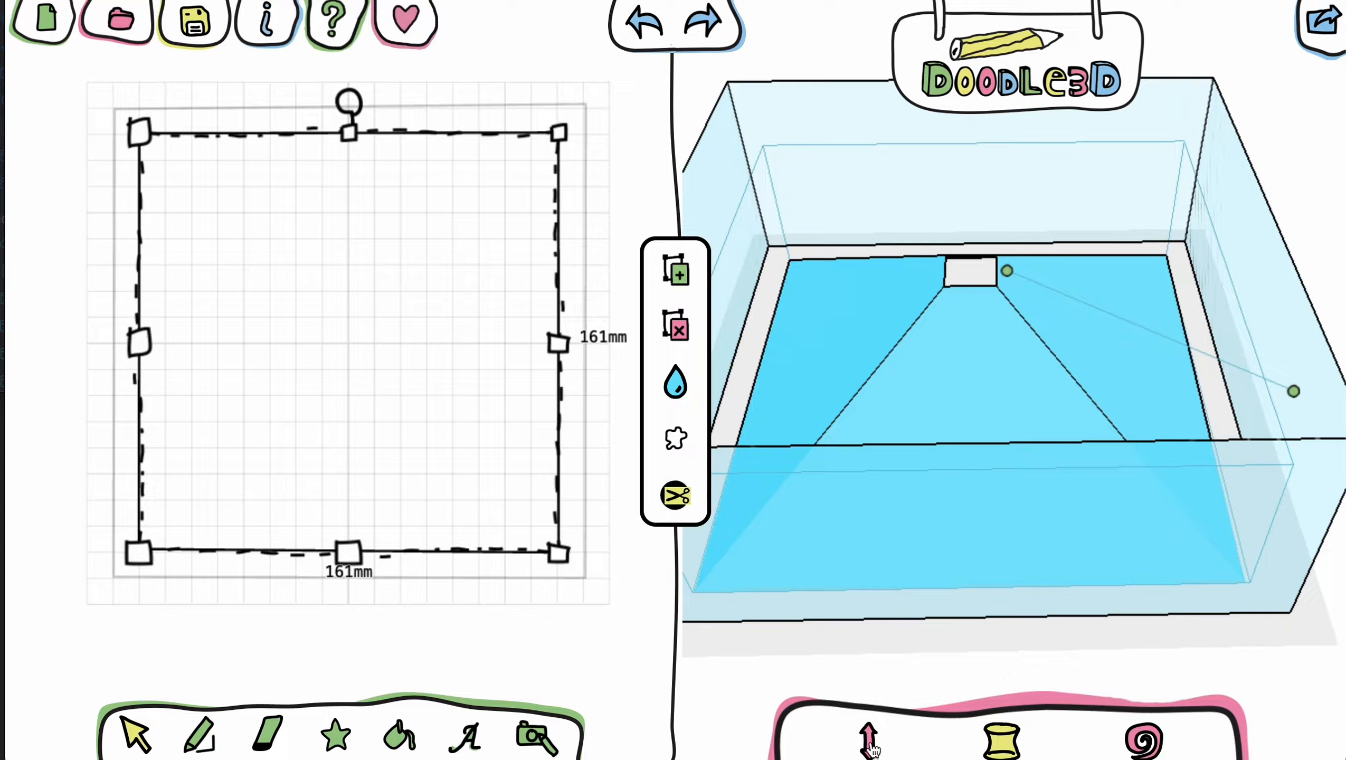
- Raise the pyramid to the top of the walls and enlarge it to match the outer square as a roof
{"action": "left_click", "coordinate": [871, 745]}
{"action": "left_click_drag", "start_coordinate": [986, 351], "coordinate": [992, 409]}
{"action": "left_click_drag", "start_coordinate": [969, 306], "coordinate": [979, 262]}
{"action": "left_click_drag", "start_coordinate": [1062, 426], "coordinate": [1073, 345]}
{"action": "left_click_drag", "start_coordinate": [977, 315], "coordinate": [960, 139]}
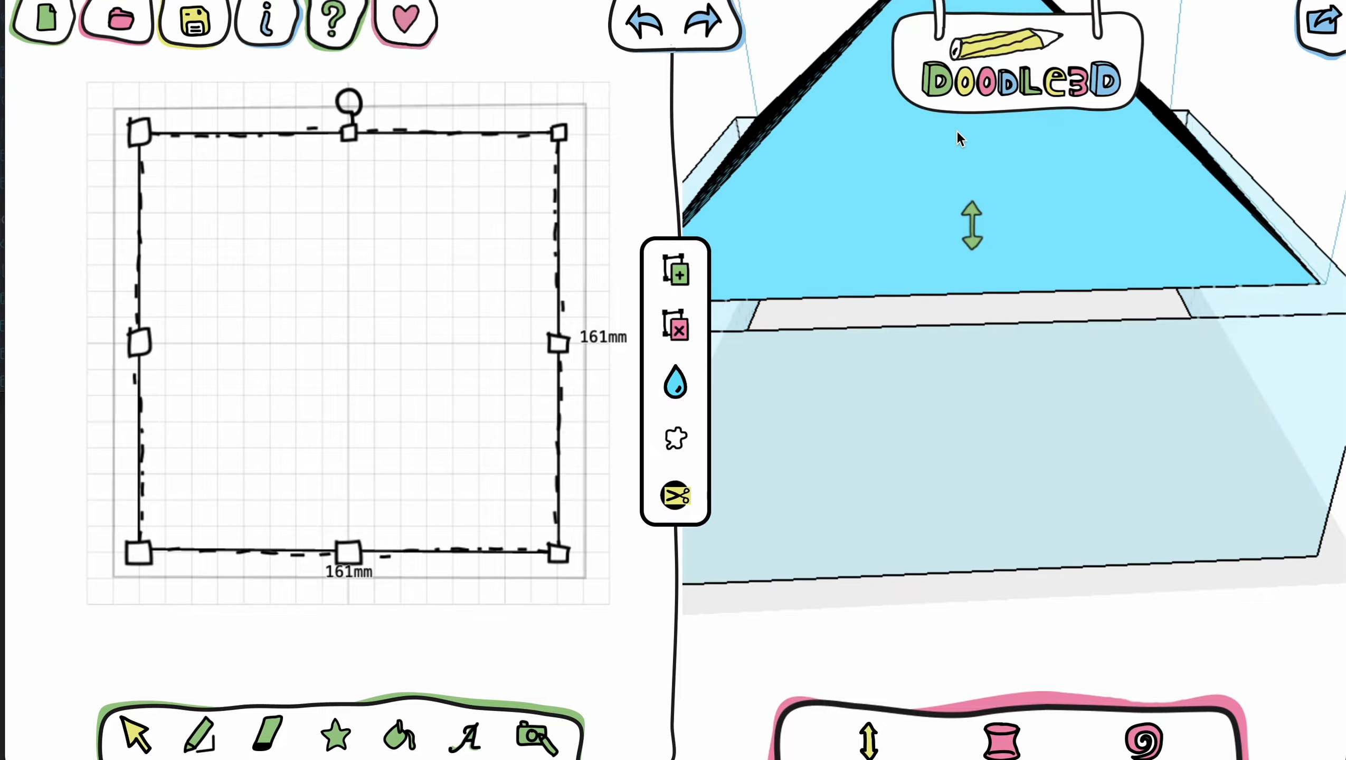
{"action": "mouse_move", "coordinate": [1070, 509]}
{"action": "left_mouse_down"}
{"action": "mouse_move", "coordinate": [965, 545]}
{"action": "mouse_move", "coordinate": [971, 472]}
{"action": "mouse_move", "coordinate": [805, 482]}
{"action": "mouse_move", "coordinate": [1175, 605]}
{"action": "mouse_move", "coordinate": [1191, 559]}
{"action": "mouse_move", "coordinate": [1179, 448]}
{"action": "mouse_move", "coordinate": [1155, 482]}
{"action": "mouse_move", "coordinate": [1162, 496]}
{"action": "left_mouse_up"}
{"action": "left_click", "coordinate": [572, 646]}
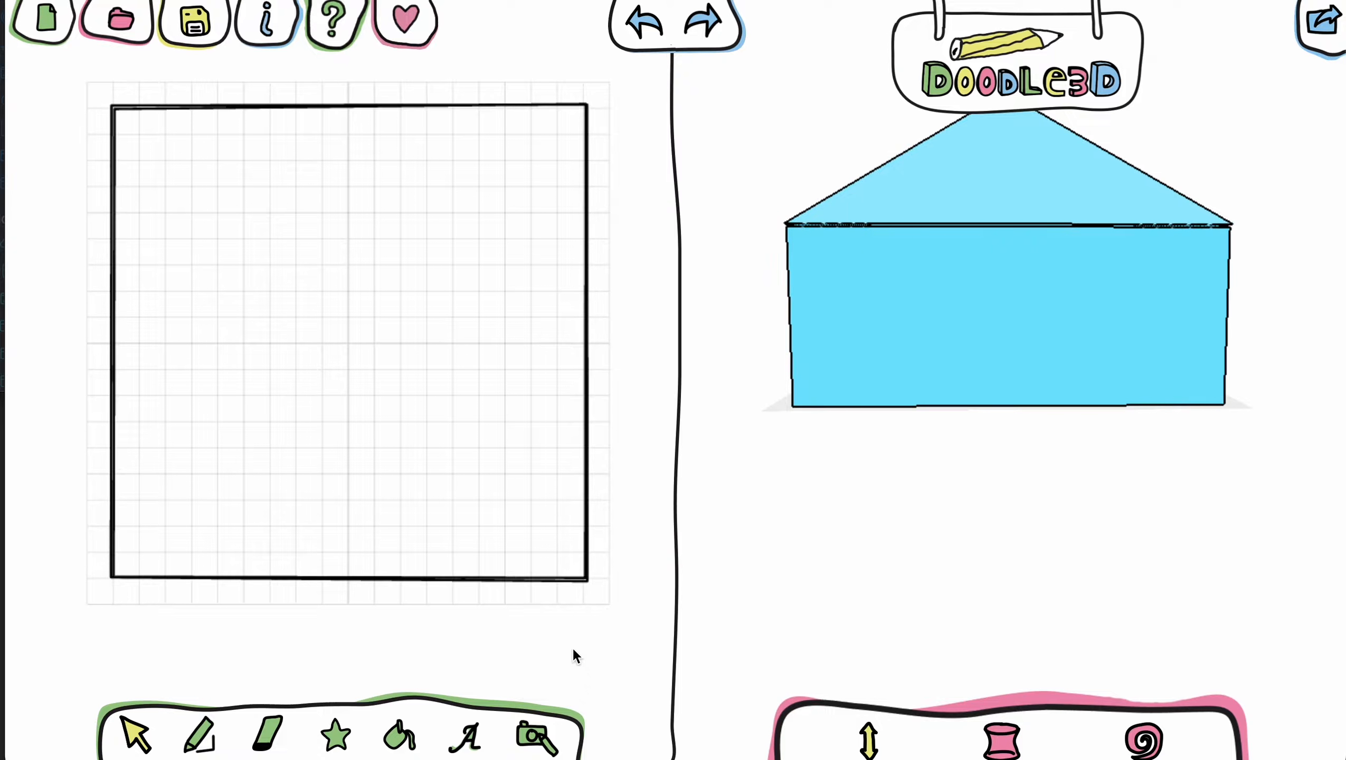
- Try to cut a doorway in the middle of the house's front edge with the thickest eraser
{"action": "left_click", "coordinate": [266, 740]}
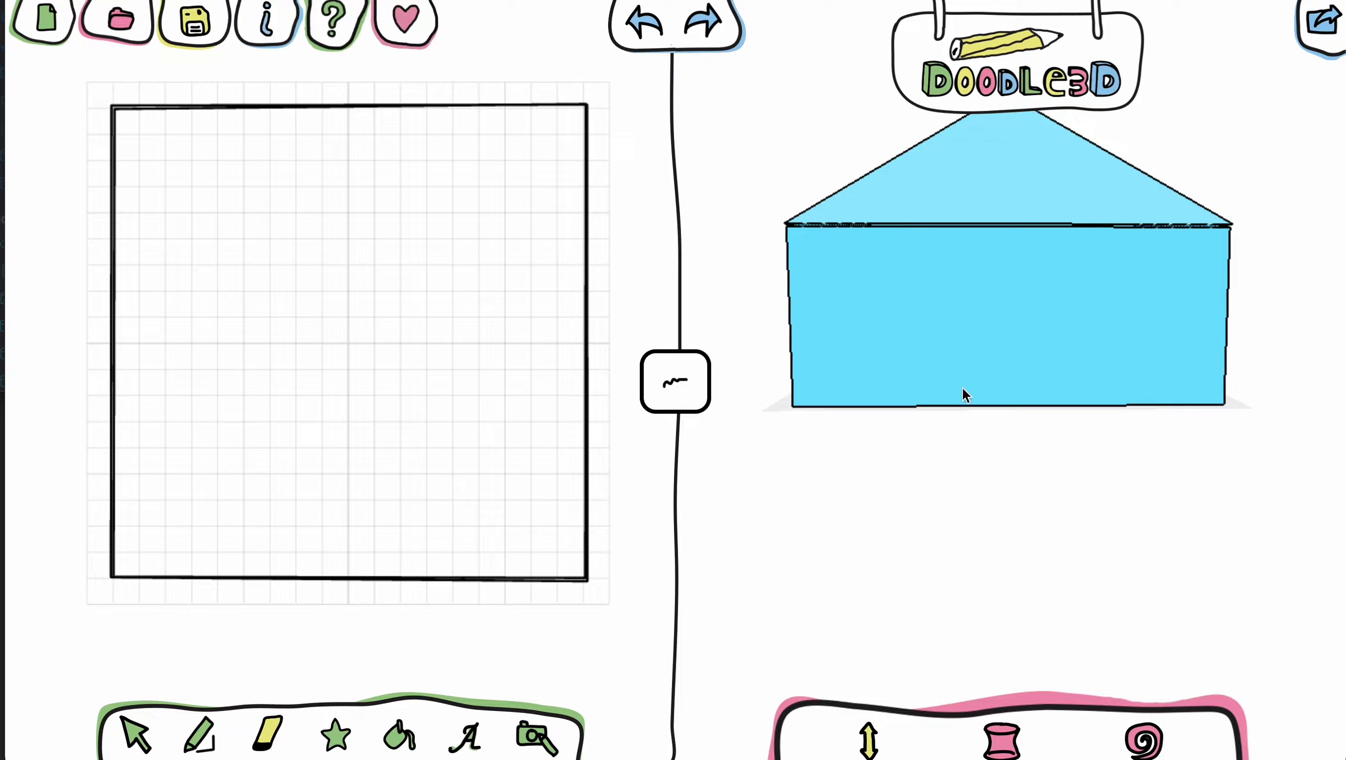
{"action": "left_click", "coordinate": [674, 396]}
{"action": "left_click", "coordinate": [798, 416]}
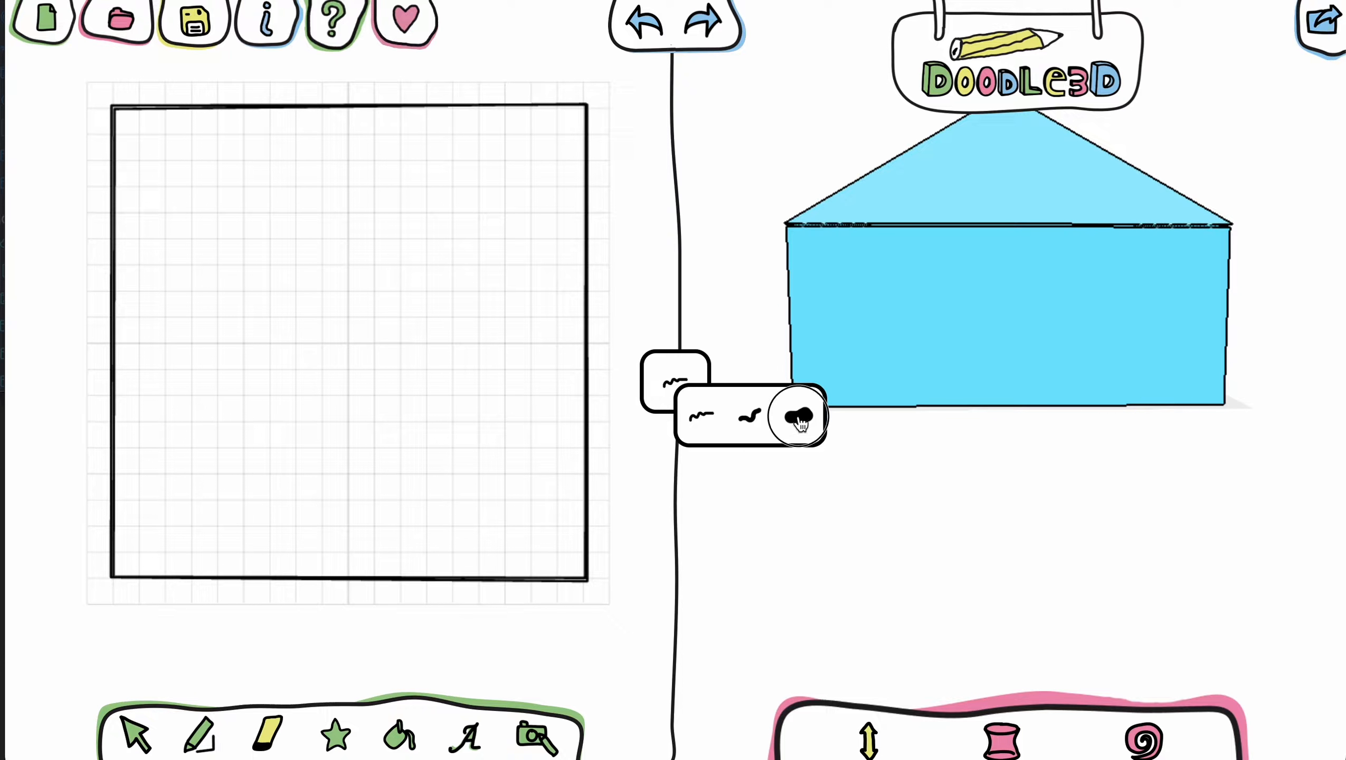
{"action": "left_click", "coordinate": [347, 577]}
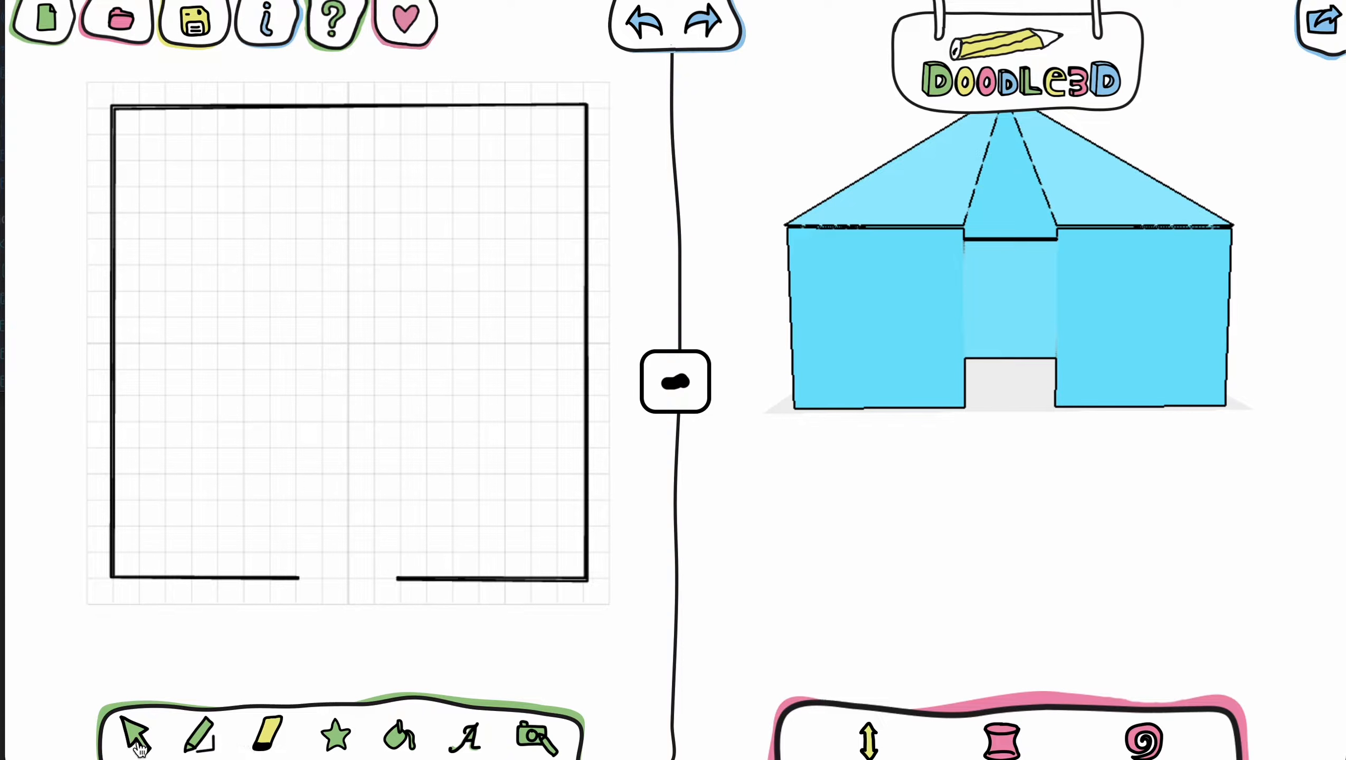
{"action": "left_click", "coordinate": [646, 26]}
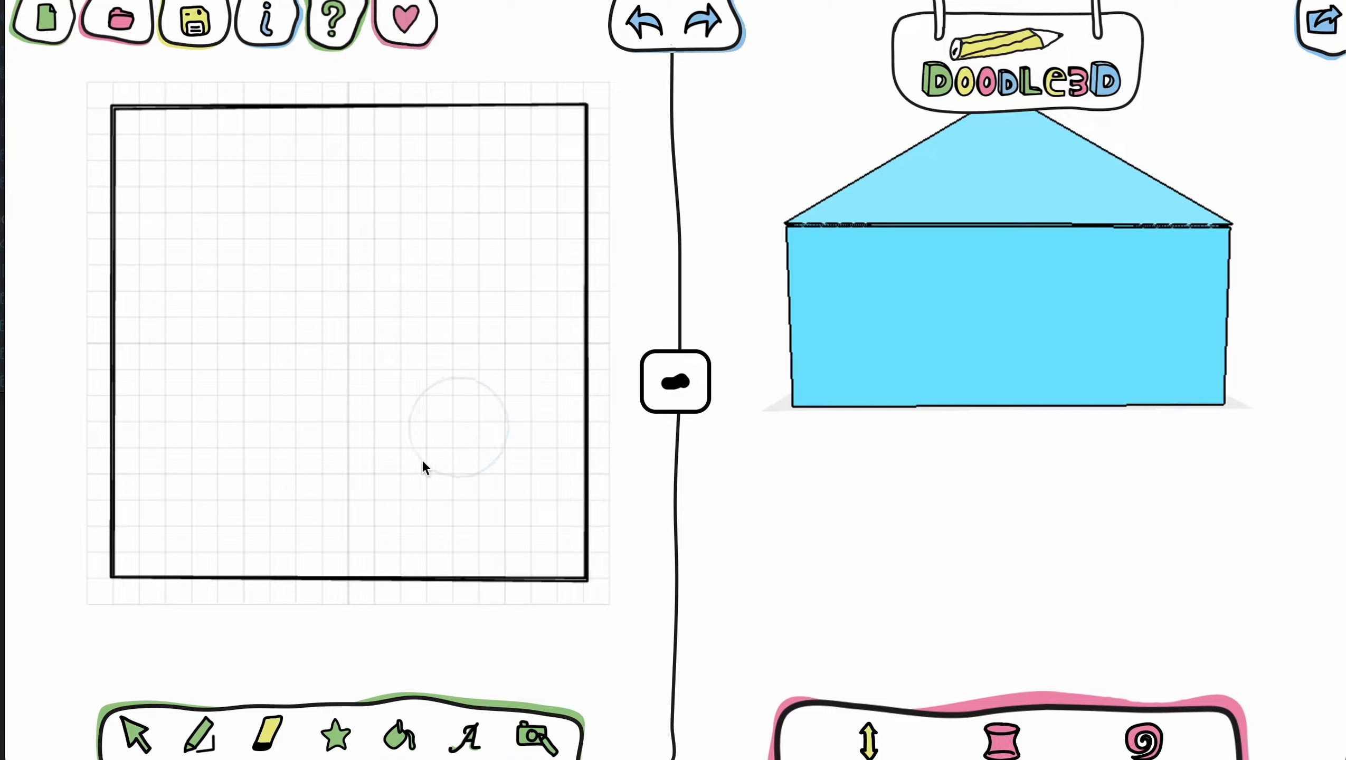
- Shorten the house walls from the front so their edge clears the roof outline, with a doorway gap in its middle
{"action": "left_click", "coordinate": [139, 734]}
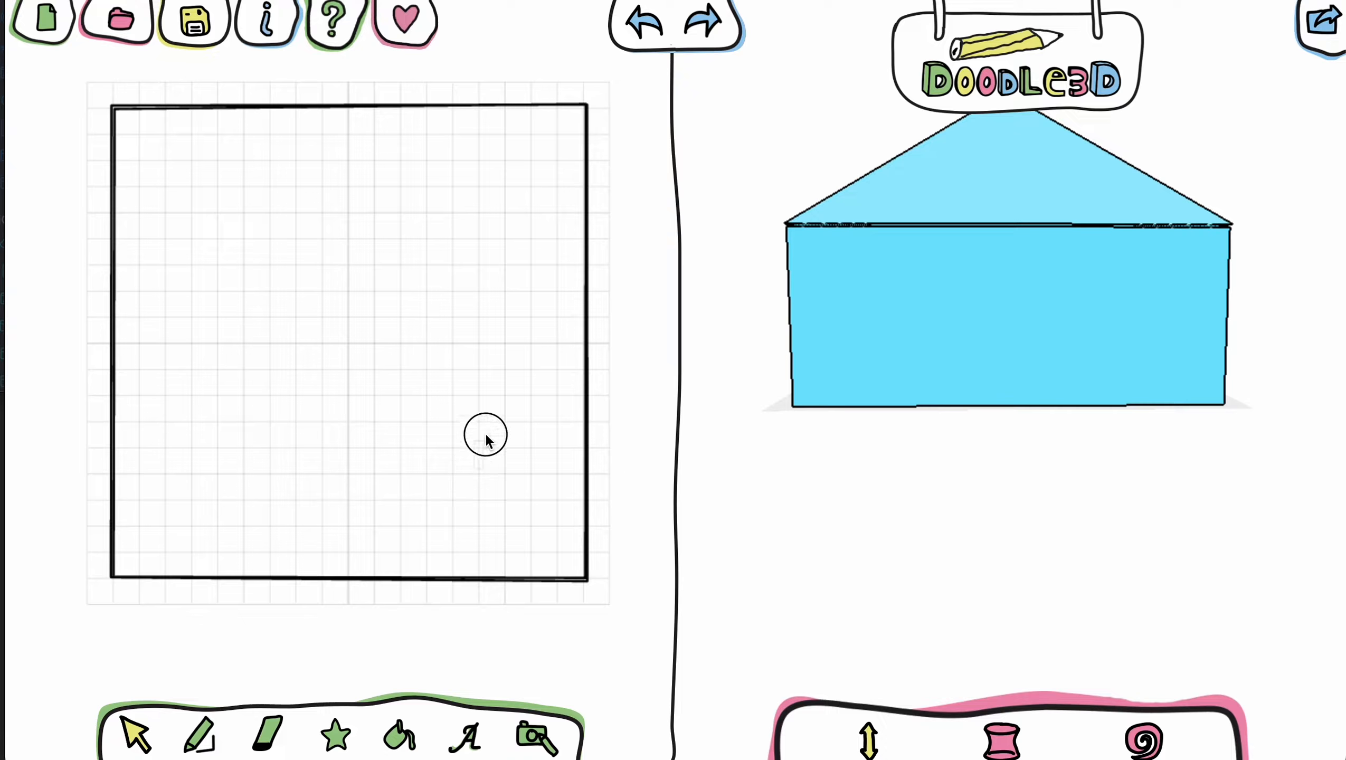
{"action": "left_click", "coordinate": [588, 417]}
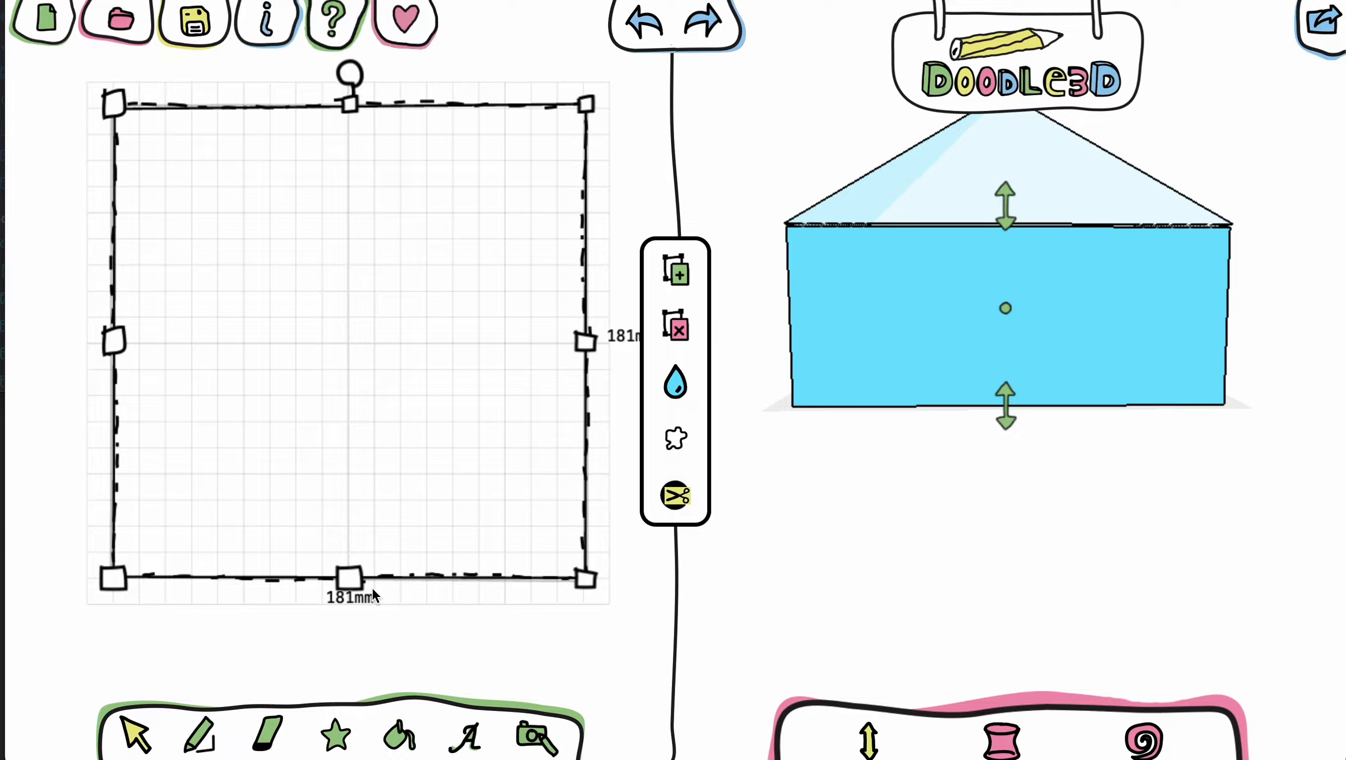
{"action": "left_click_drag", "start_coordinate": [350, 578], "coordinate": [371, 421]}
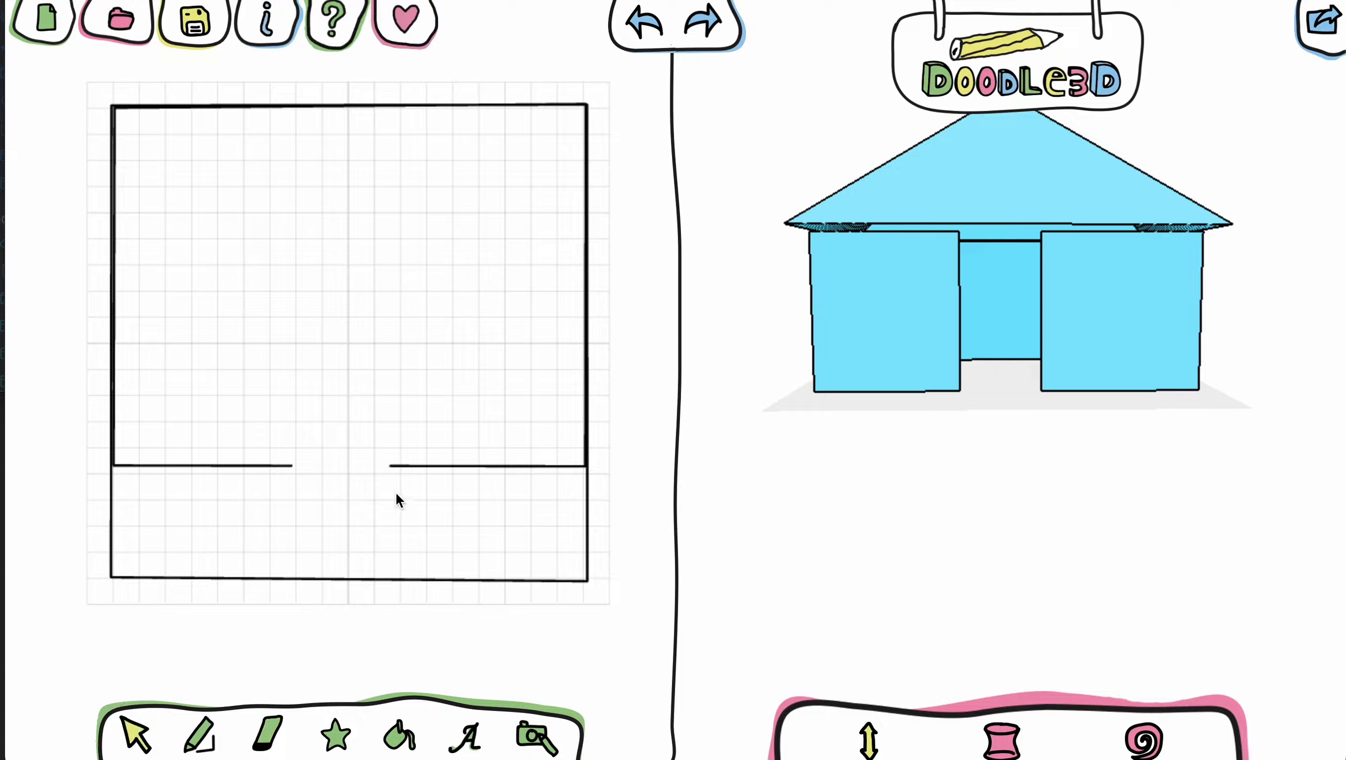
- Stretch the walls' front edge back to the roof outline and export the house model
{"action": "left_click", "coordinate": [414, 466]}
{"action": "left_click_drag", "start_coordinate": [354, 471], "coordinate": [357, 580]}
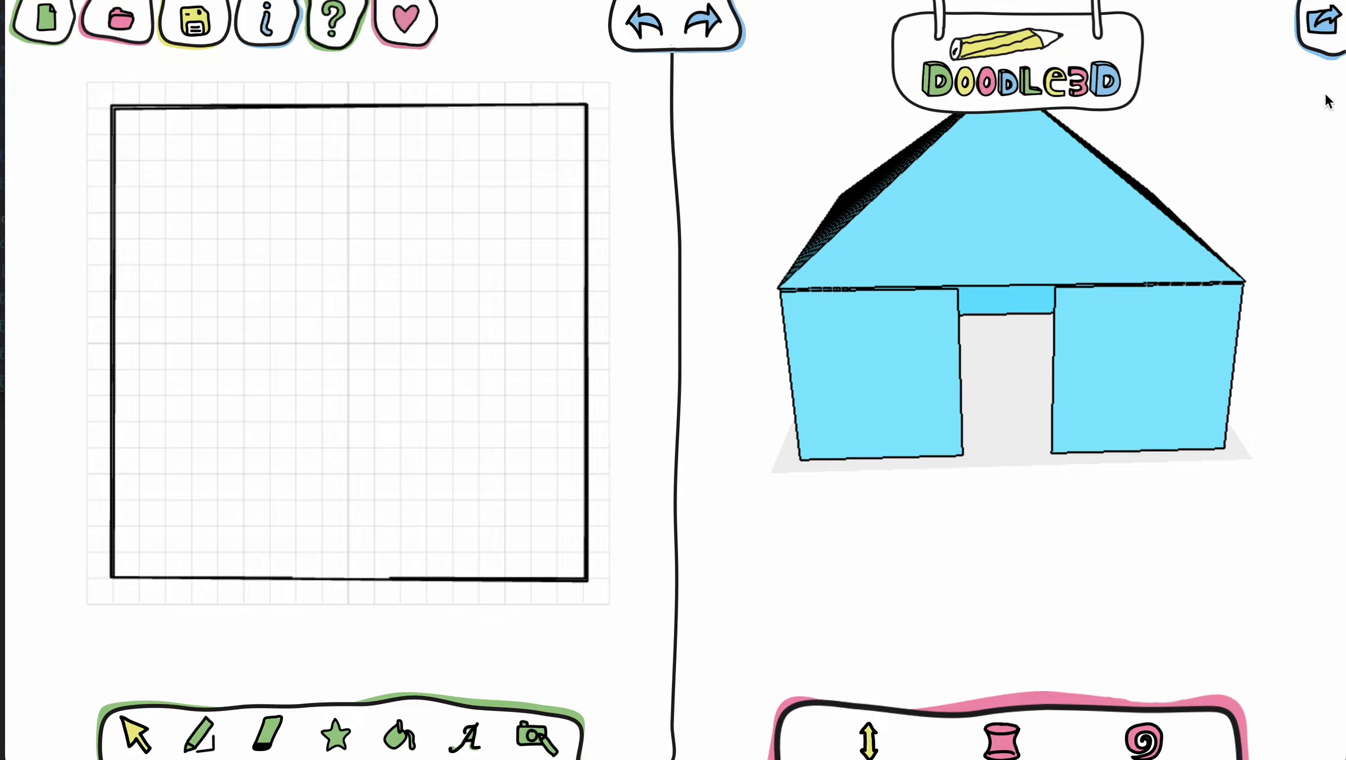
{"action": "left_click", "coordinate": [1329, 24]}
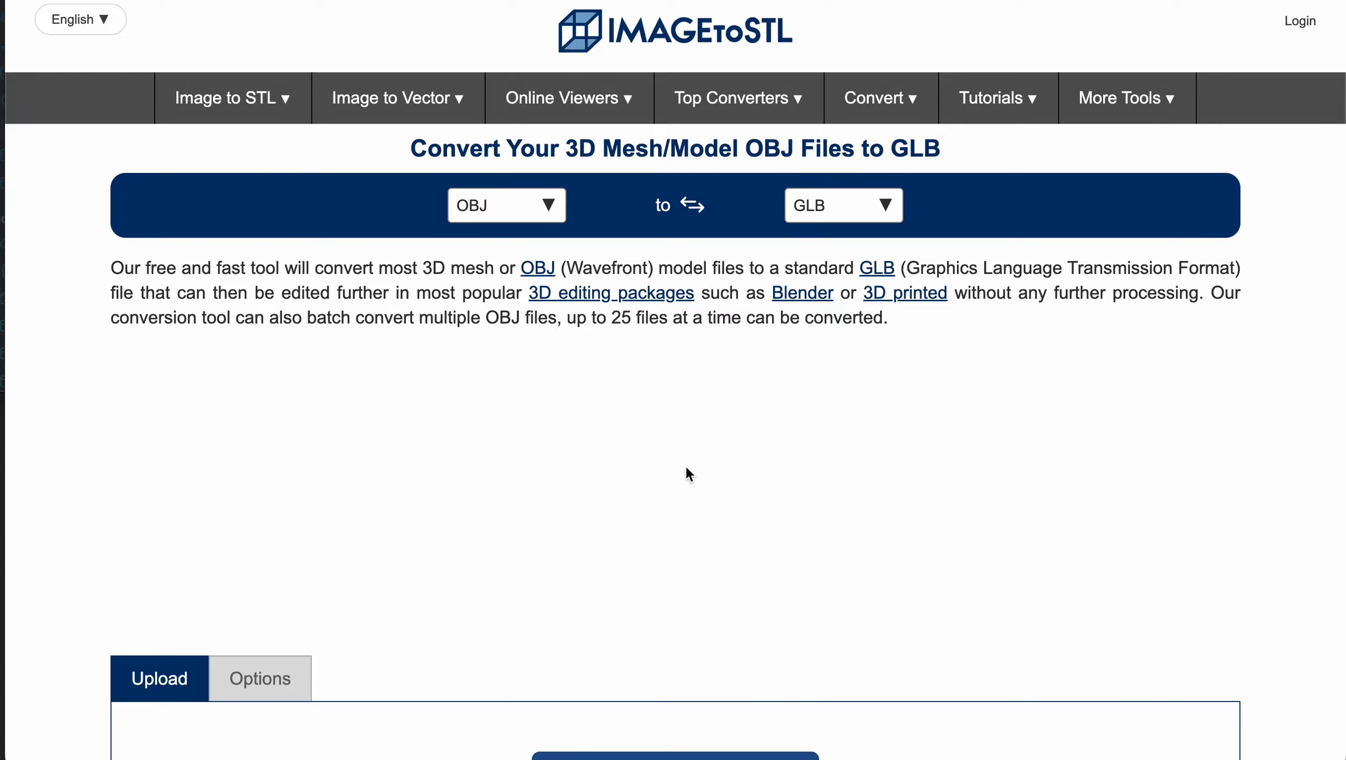
- Switch to ImageToStl and check the source and target format choices of its OBJ to GLB converter
{"action": "scroll", "coordinate": [685, 465], "scroll_direction": "down", "scroll_amount": 3}
{"action": "scroll", "coordinate": [686, 465], "scroll_direction": "up", "scroll_amount": 2}
{"action": "left_click", "coordinate": [548, 204]}
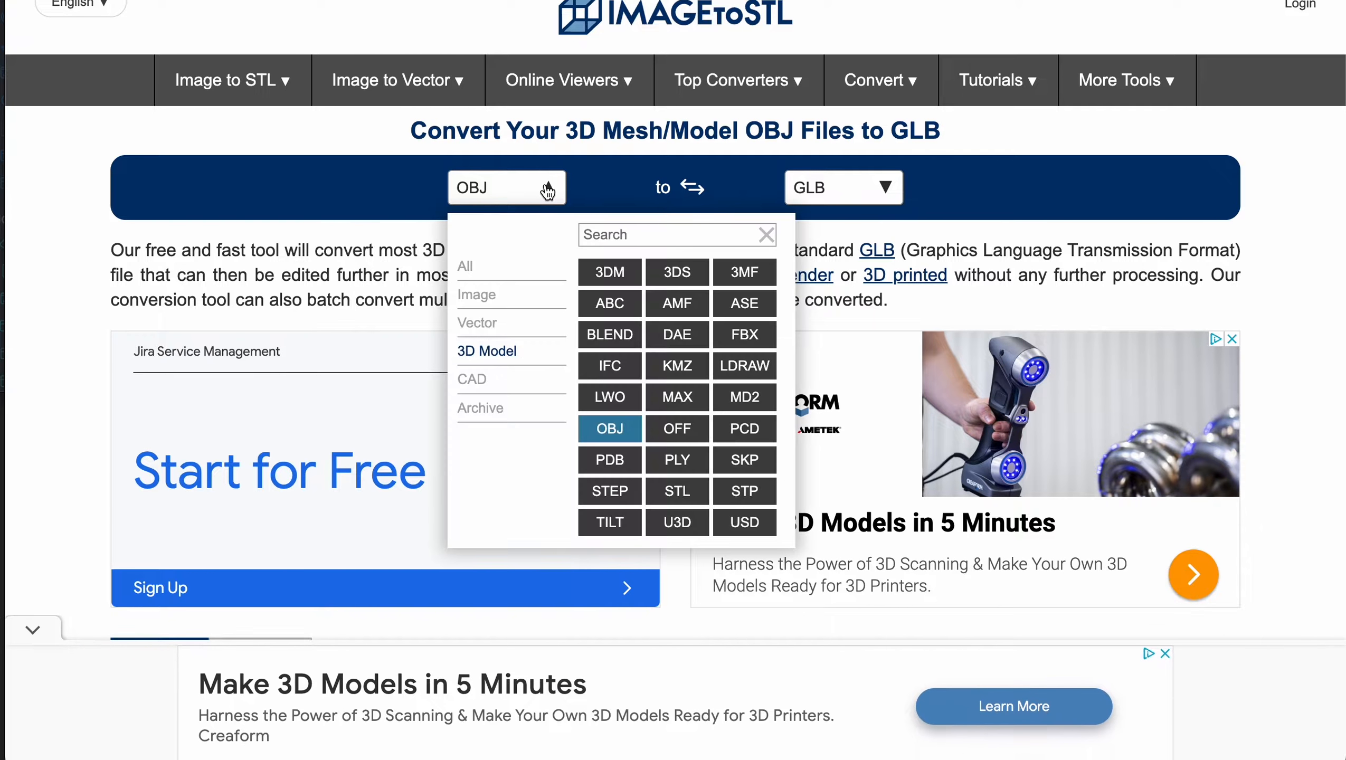
{"action": "left_click", "coordinate": [543, 188]}
{"action": "left_click", "coordinate": [877, 205]}
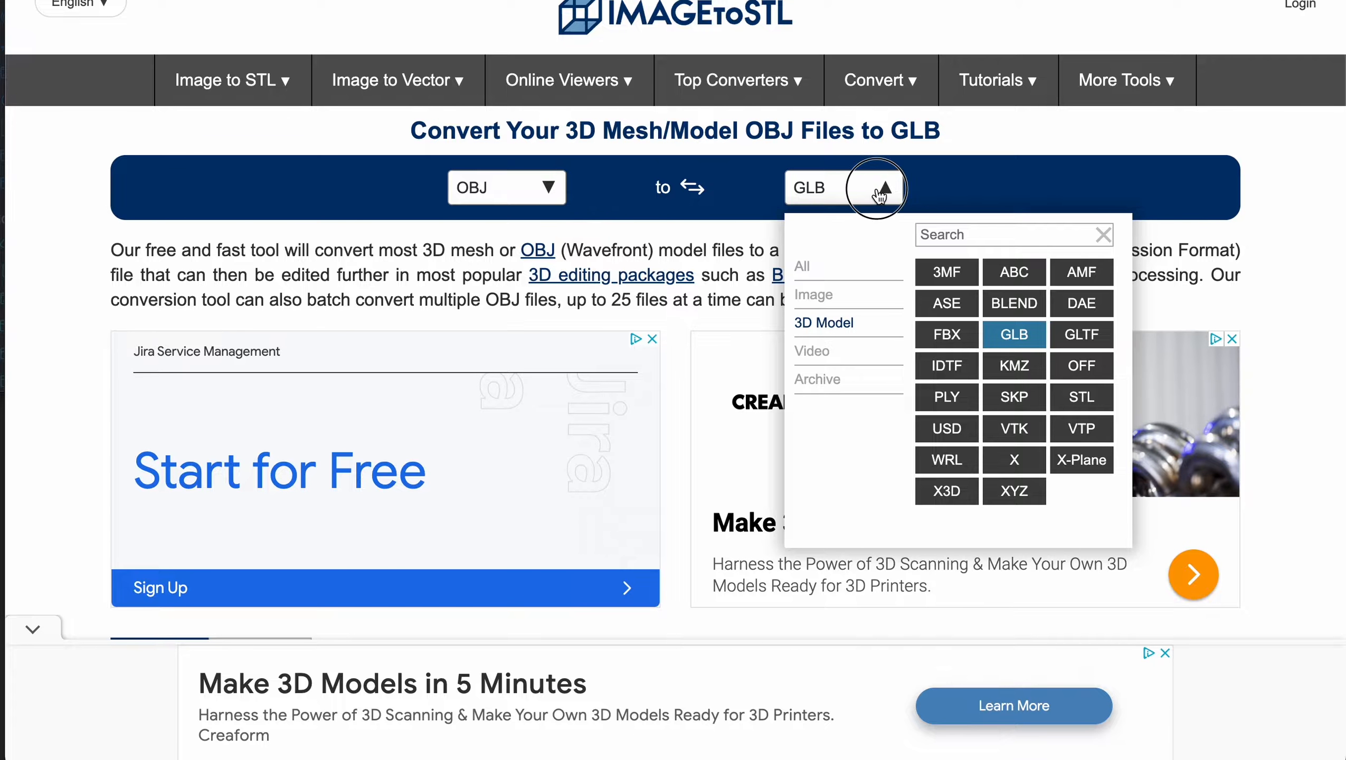
{"action": "left_click", "coordinate": [879, 196]}
- Convert Doodle (4).zip from the Downloads folder to GLB and download the converted file
{"action": "scroll", "coordinate": [653, 462], "scroll_direction": "down", "scroll_amount": 5}
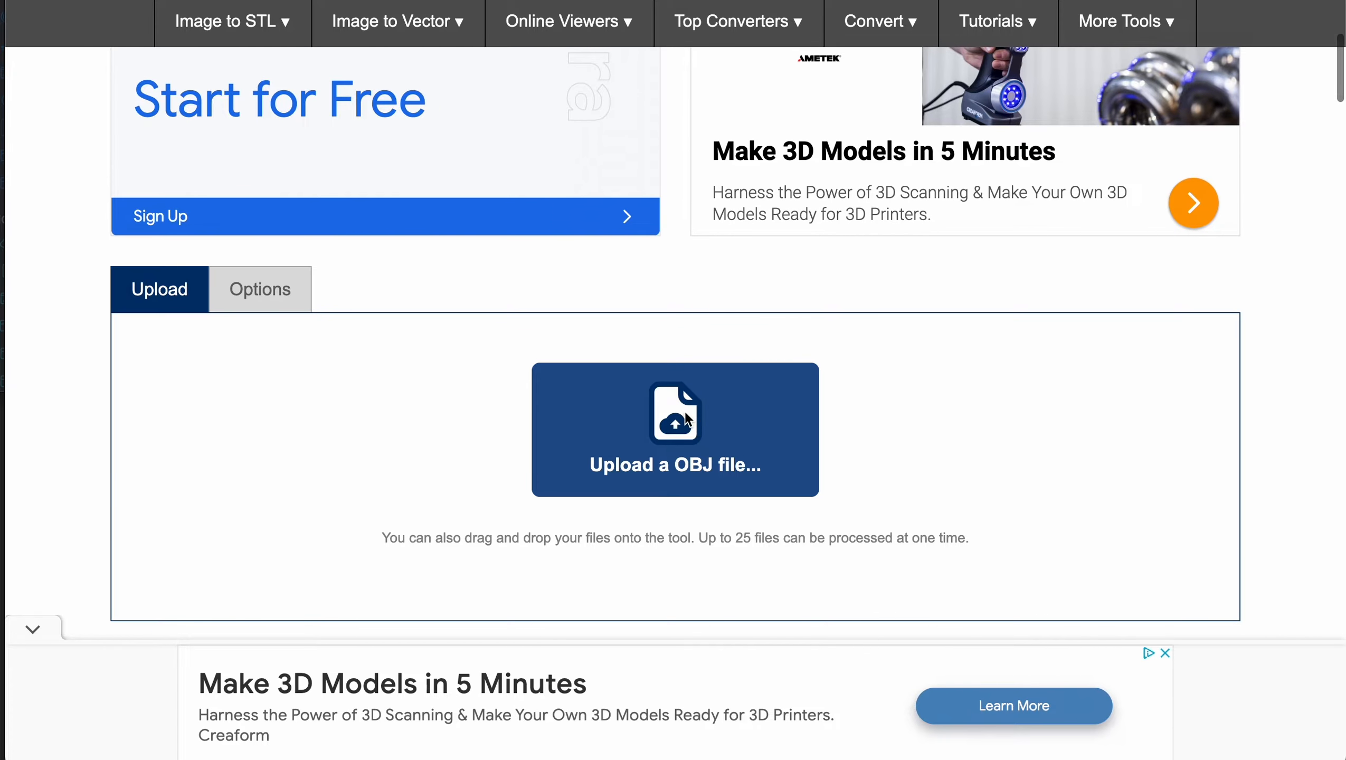
{"action": "left_click", "coordinate": [685, 412]}
{"action": "left_click", "coordinate": [572, 187]}
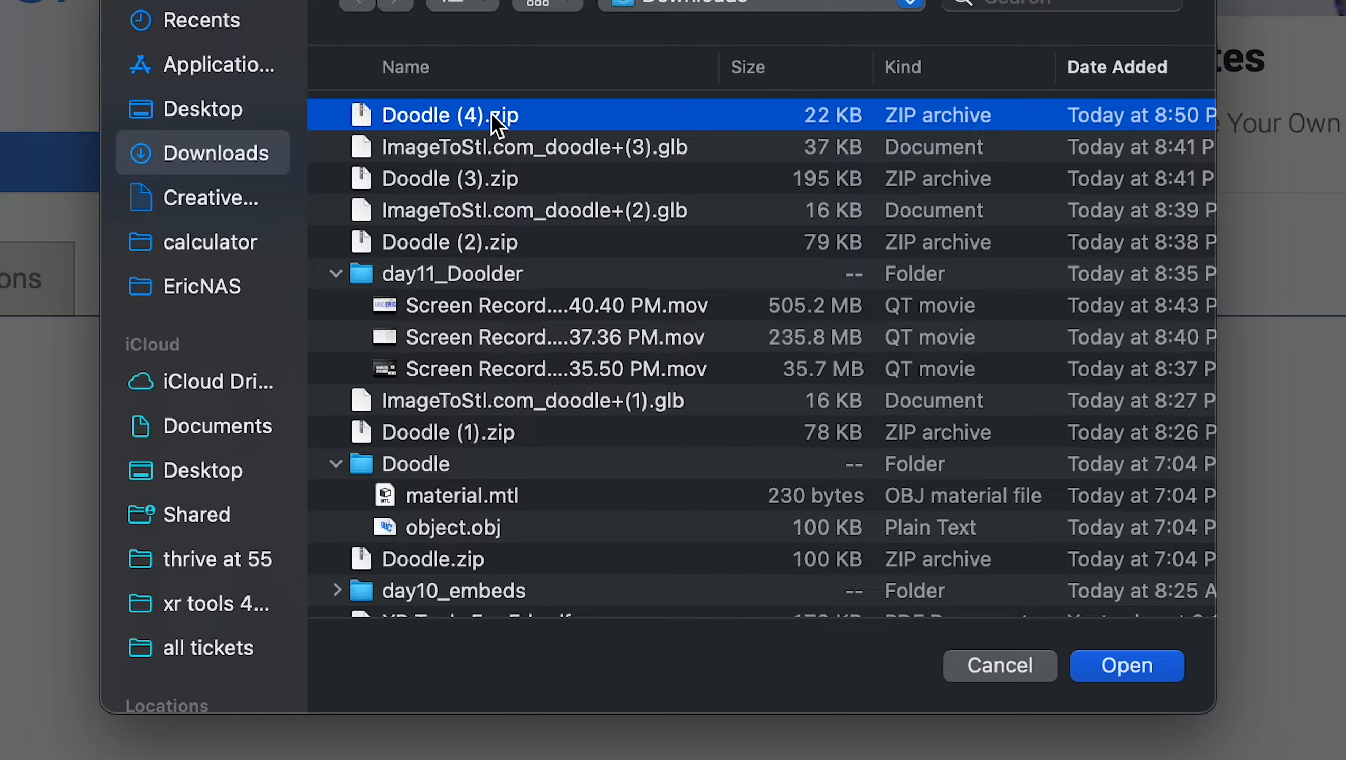
{"action": "left_click", "coordinate": [442, 495]}
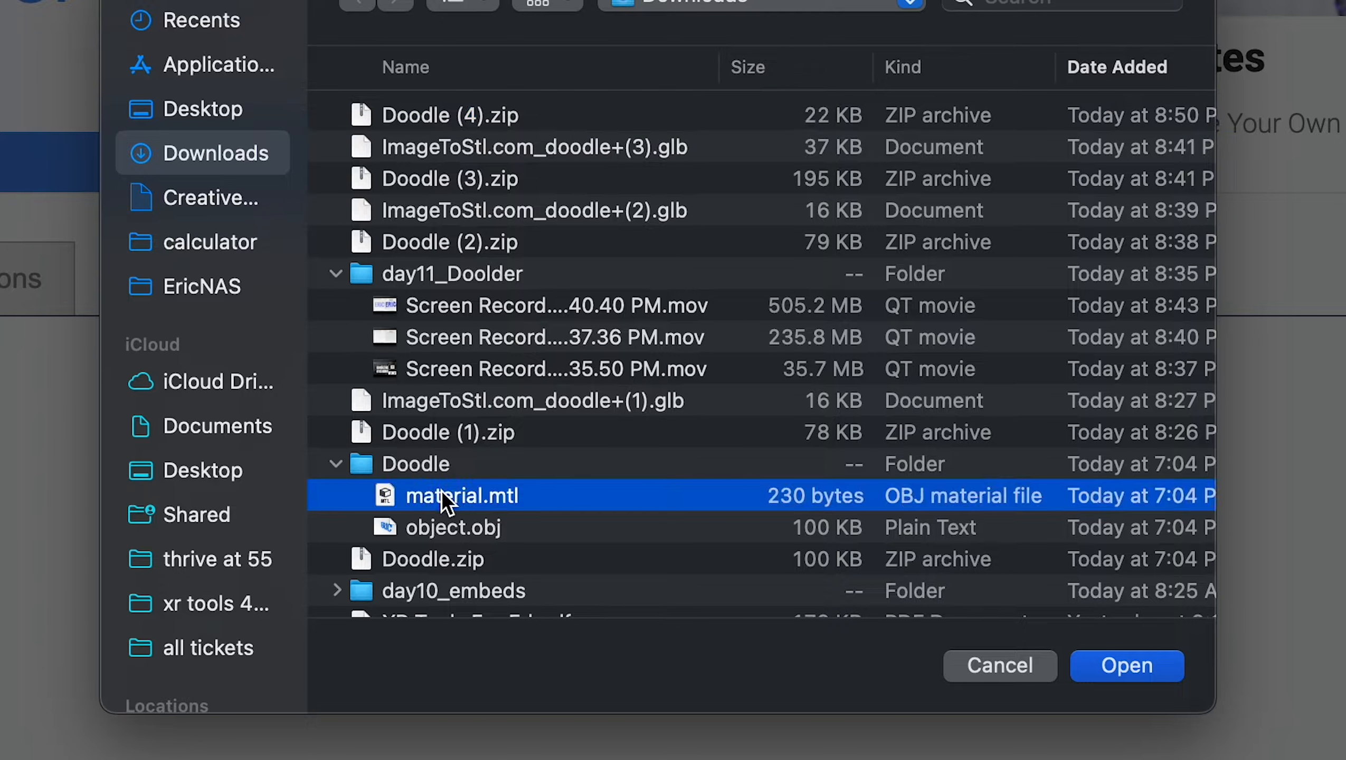
{"action": "left_click", "coordinate": [454, 528]}
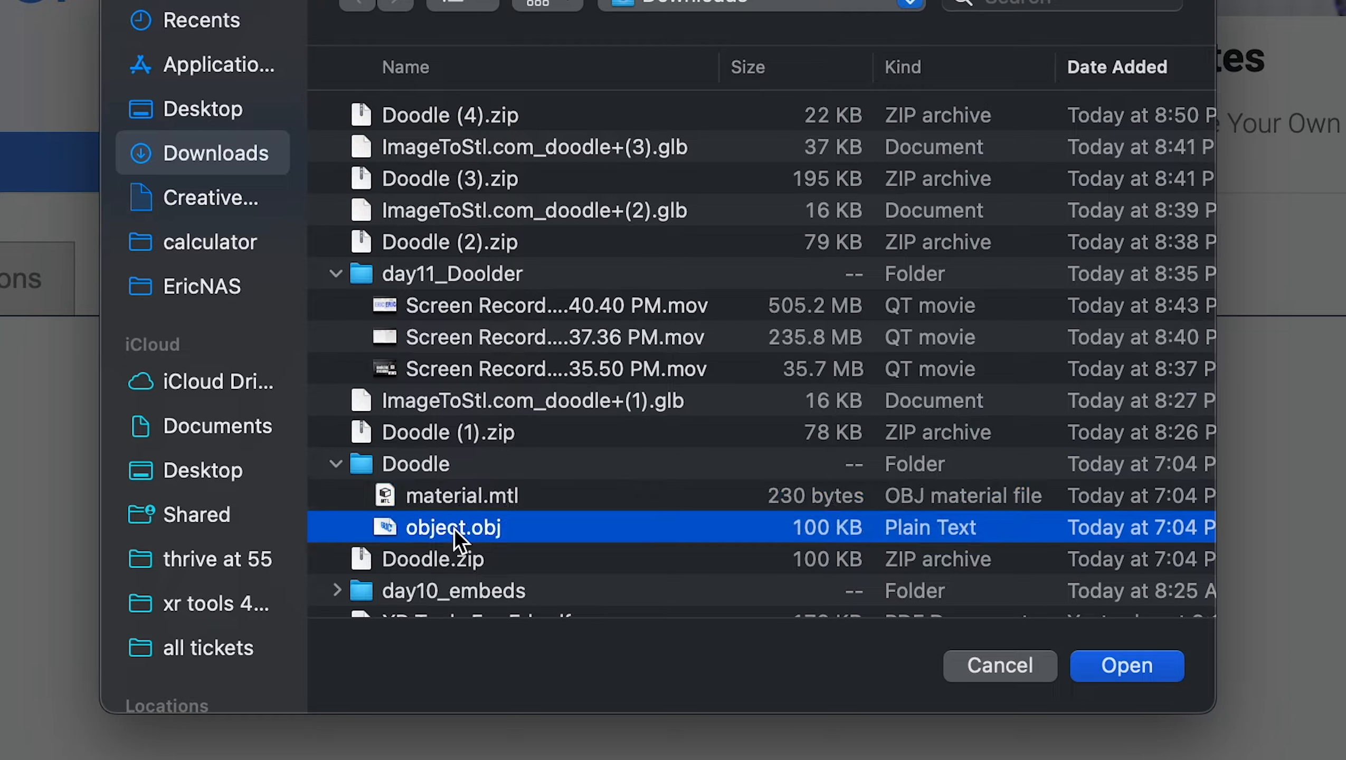
{"action": "left_click", "coordinate": [488, 118]}
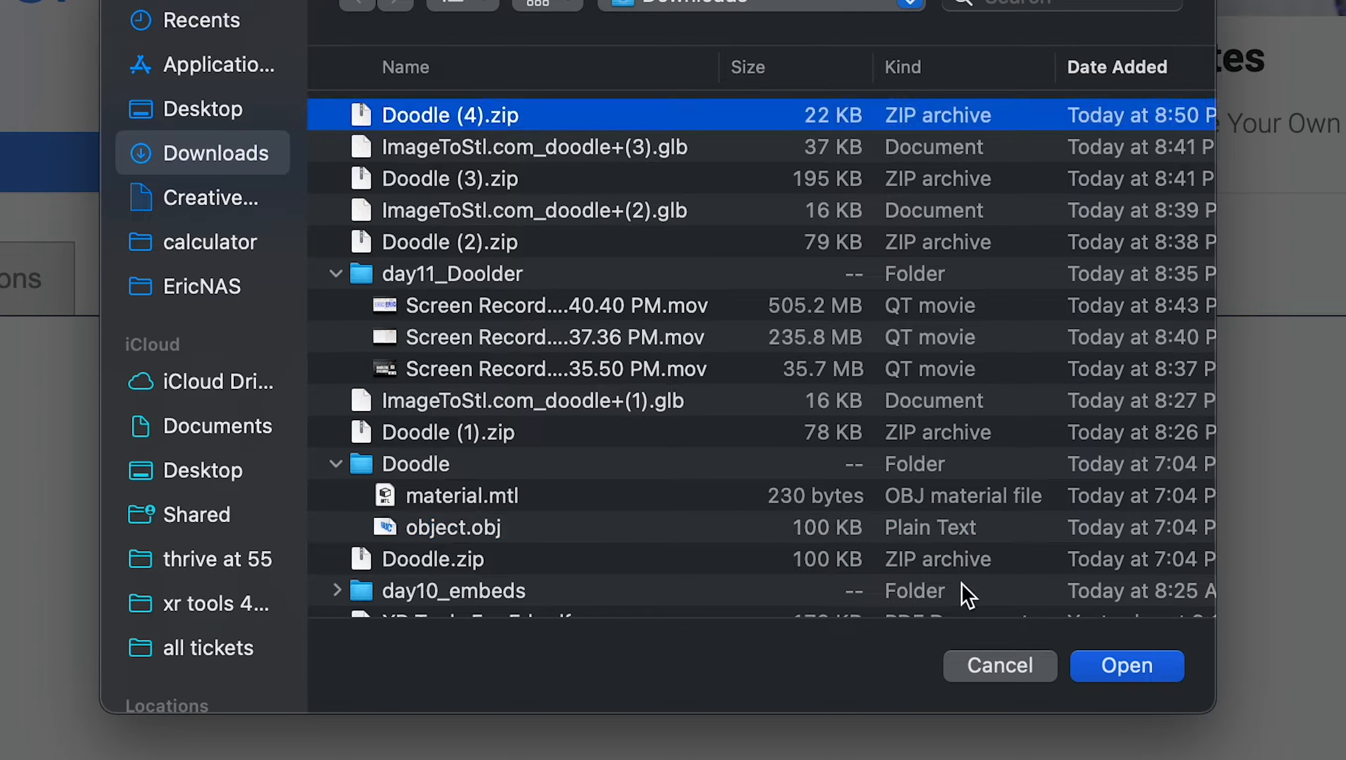
{"action": "left_click", "coordinate": [1126, 667]}
{"action": "left_click", "coordinate": [698, 463]}
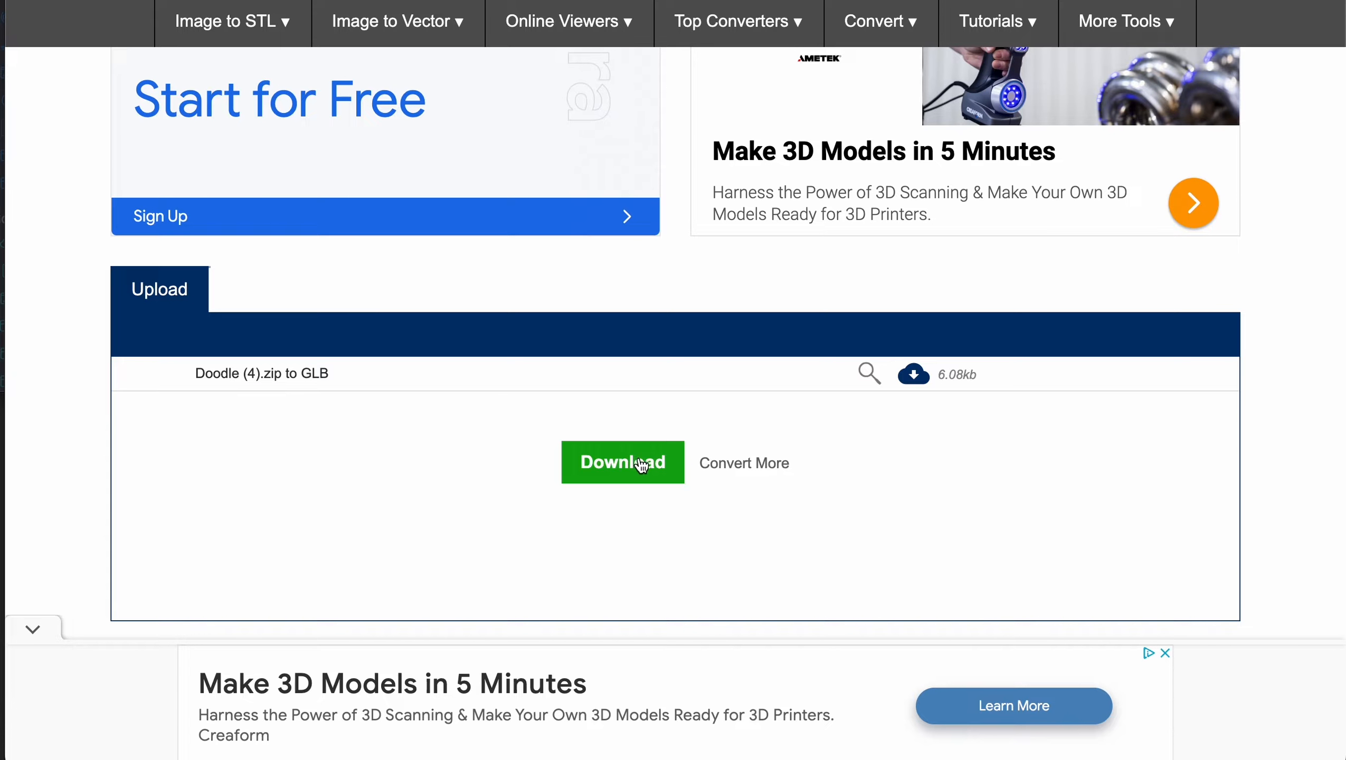
{"action": "left_click", "coordinate": [643, 464]}
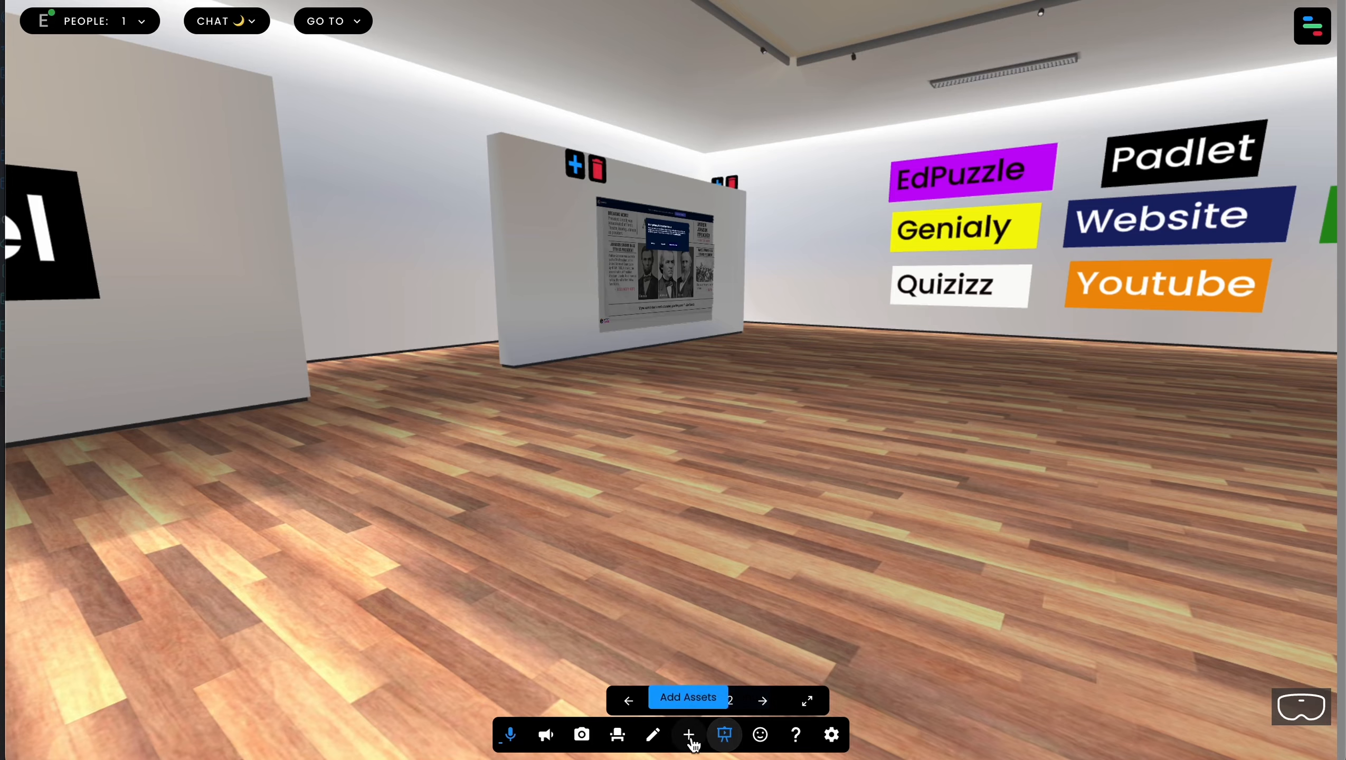
- Switch to the virtual gallery room and add ImageToStl.com_doodle+(4).glb to it as an uploaded 3D model
{"action": "left_click", "coordinate": [689, 735]}
{"action": "left_click", "coordinate": [745, 534]}
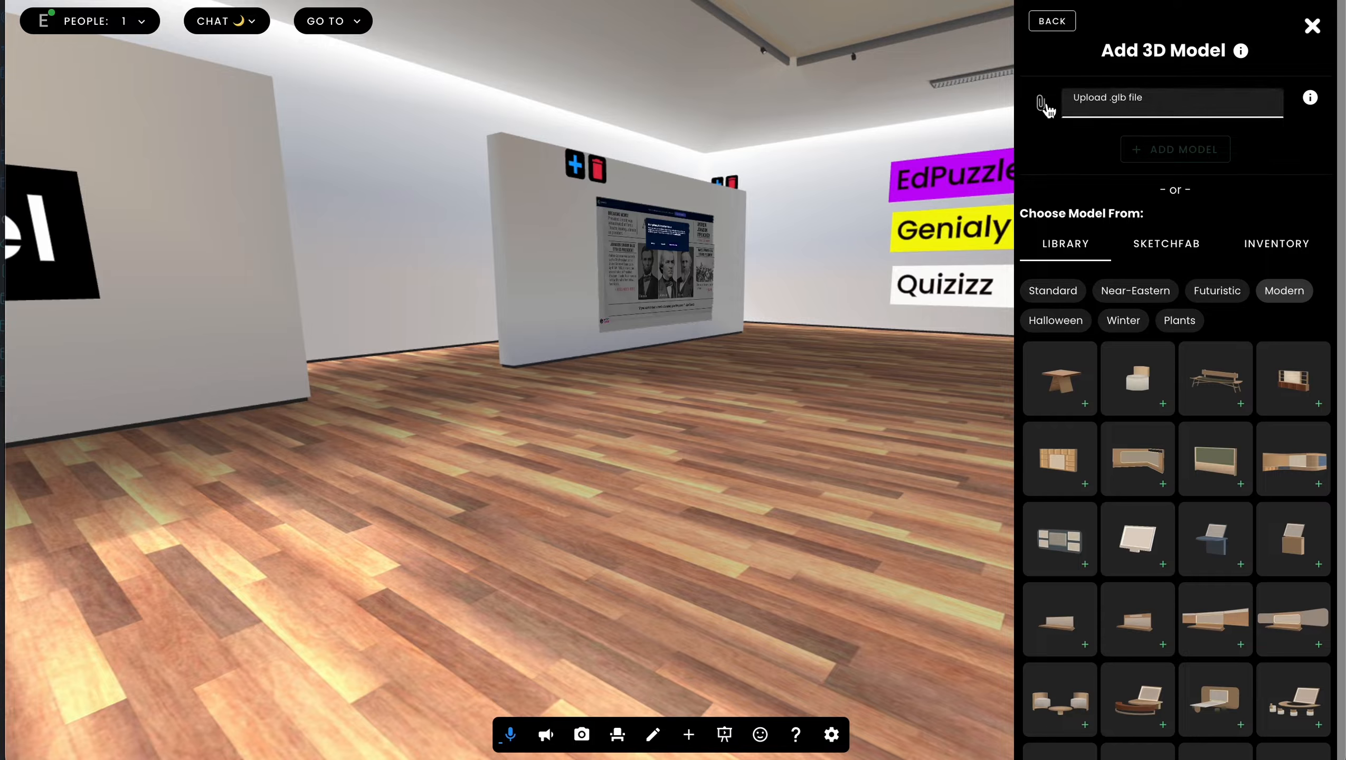
{"action": "left_click", "coordinate": [1043, 104]}
{"action": "left_click", "coordinate": [644, 195]}
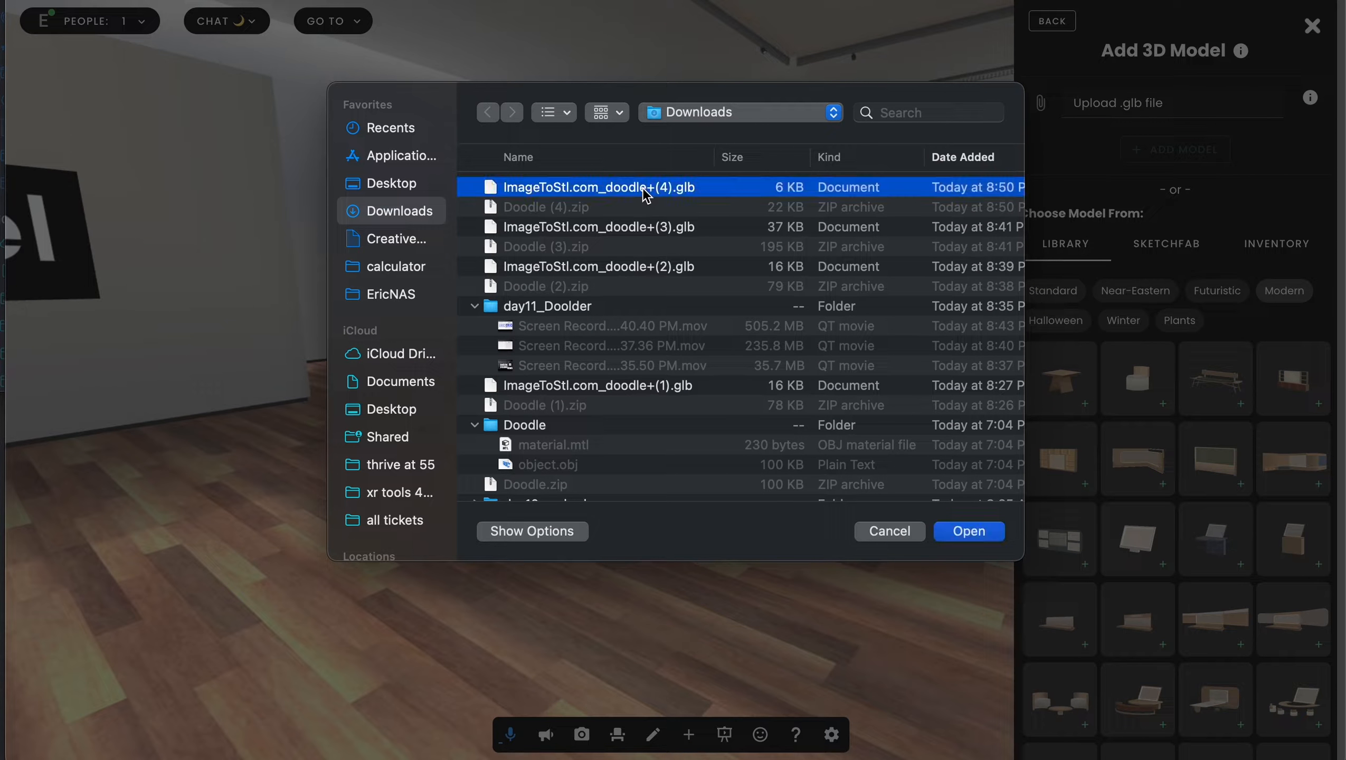
{"action": "double_click", "coordinate": [646, 196]}
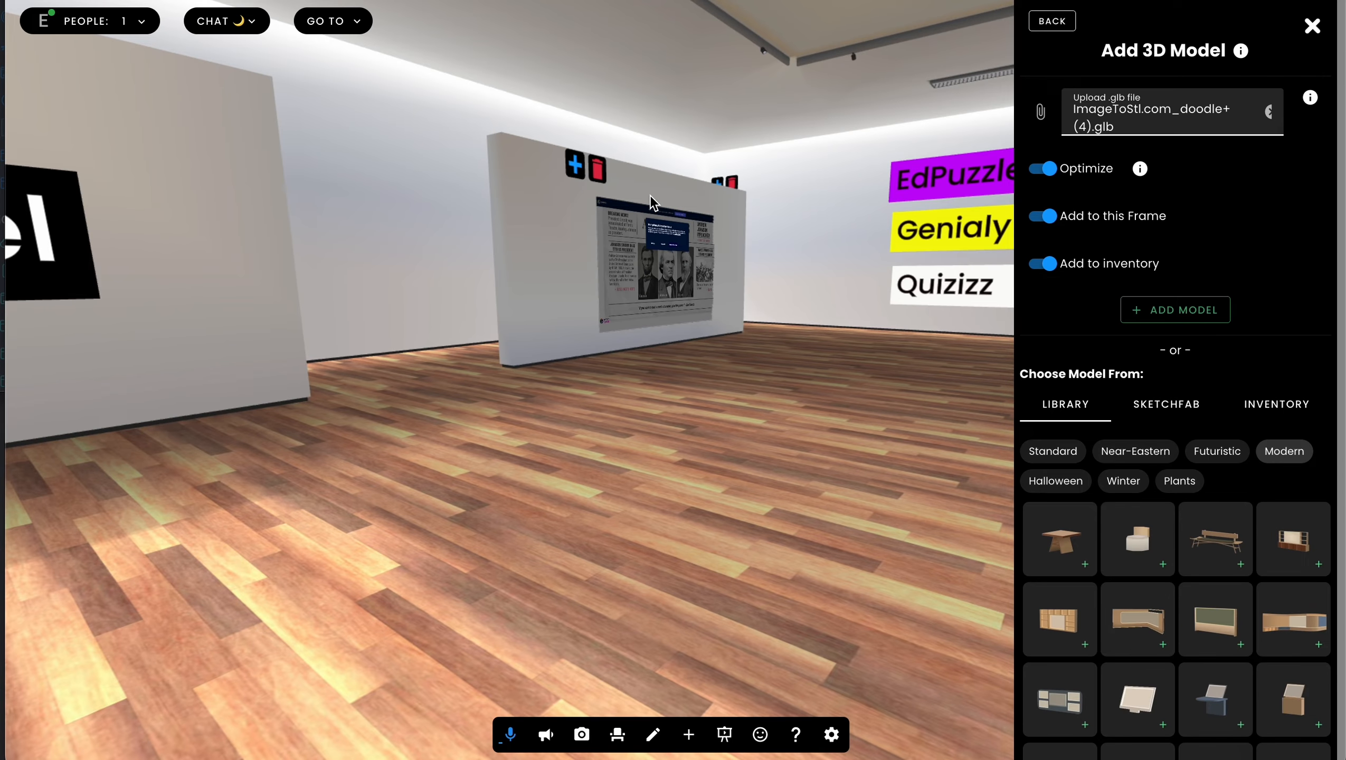
{"action": "left_click", "coordinate": [1195, 311]}
{"action": "left_click", "coordinate": [1313, 25]}
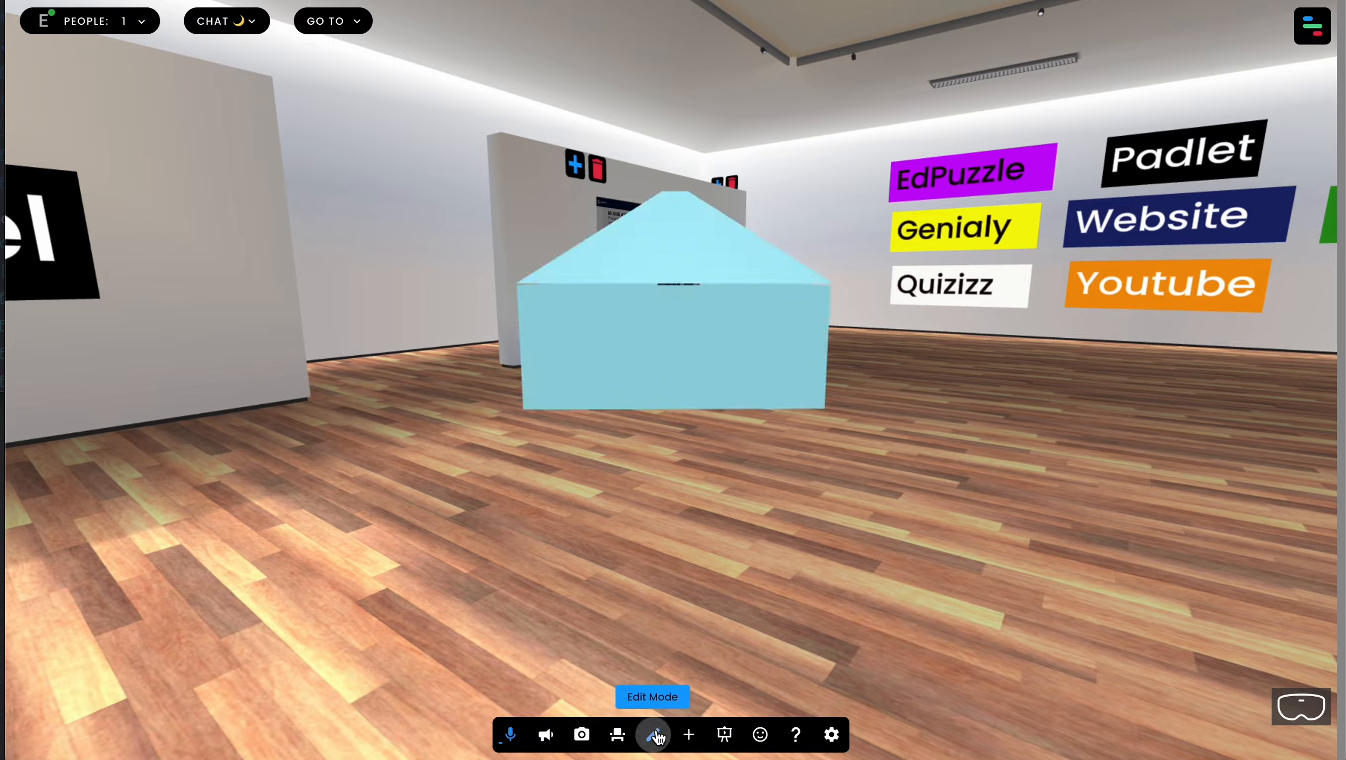
- Select the blue house in edit mode and enlarge it from a bounding-box corner to walk-in size
{"action": "left_click", "coordinate": [709, 347]}
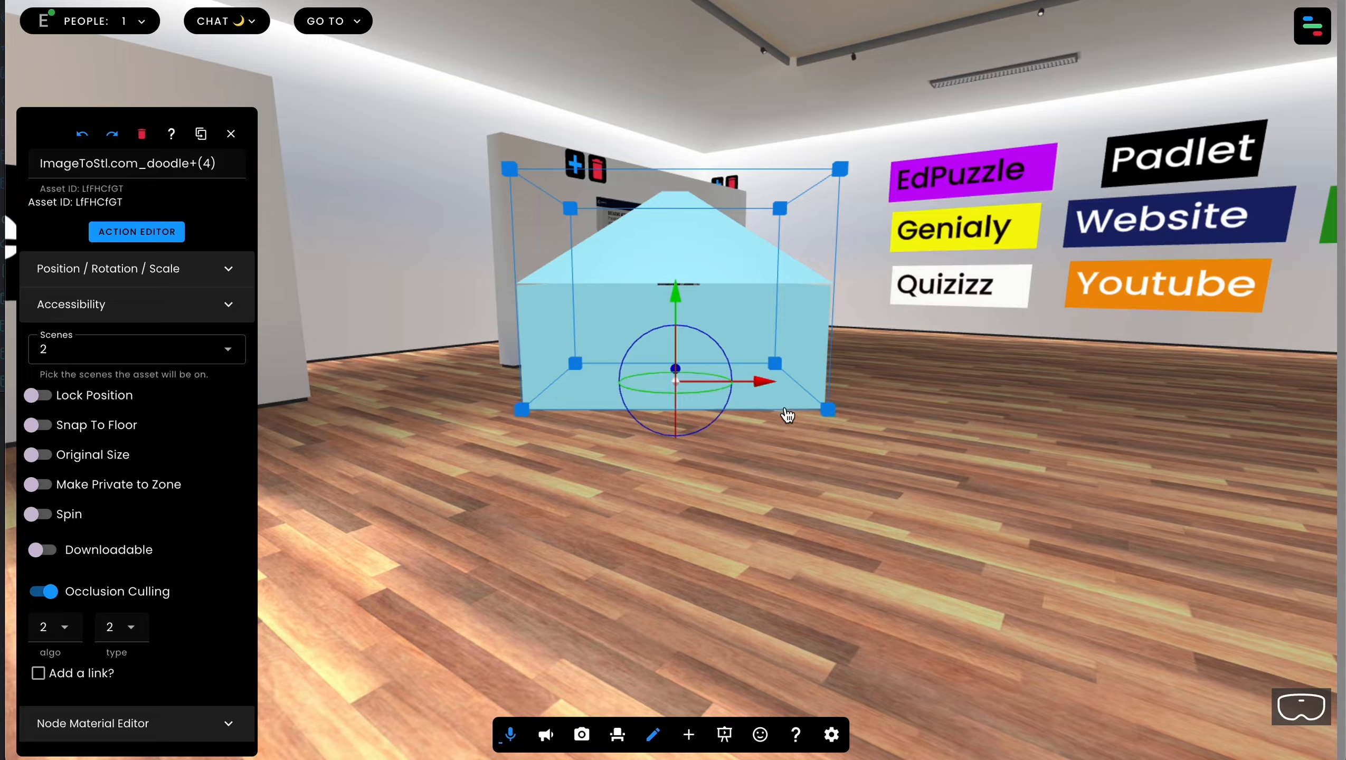
{"action": "left_click_drag", "start_coordinate": [828, 402], "coordinate": [766, 374]}
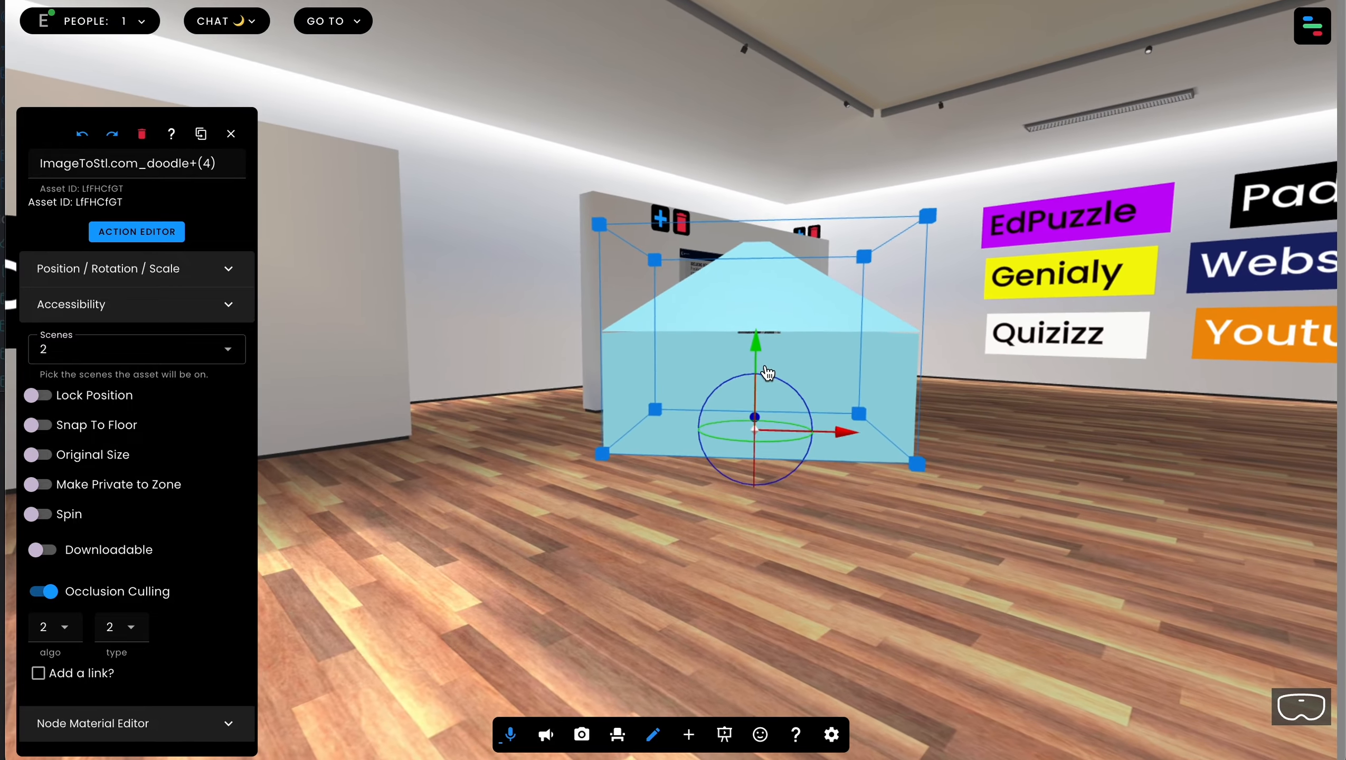
{"action": "left_click_drag", "start_coordinate": [917, 464], "coordinate": [1071, 596]}
- Walk up to the house, go in through its doorway, and examine it from inside and outside
{"action": "key", "text": "Up"}
{"action": "key", "text": "Up"}
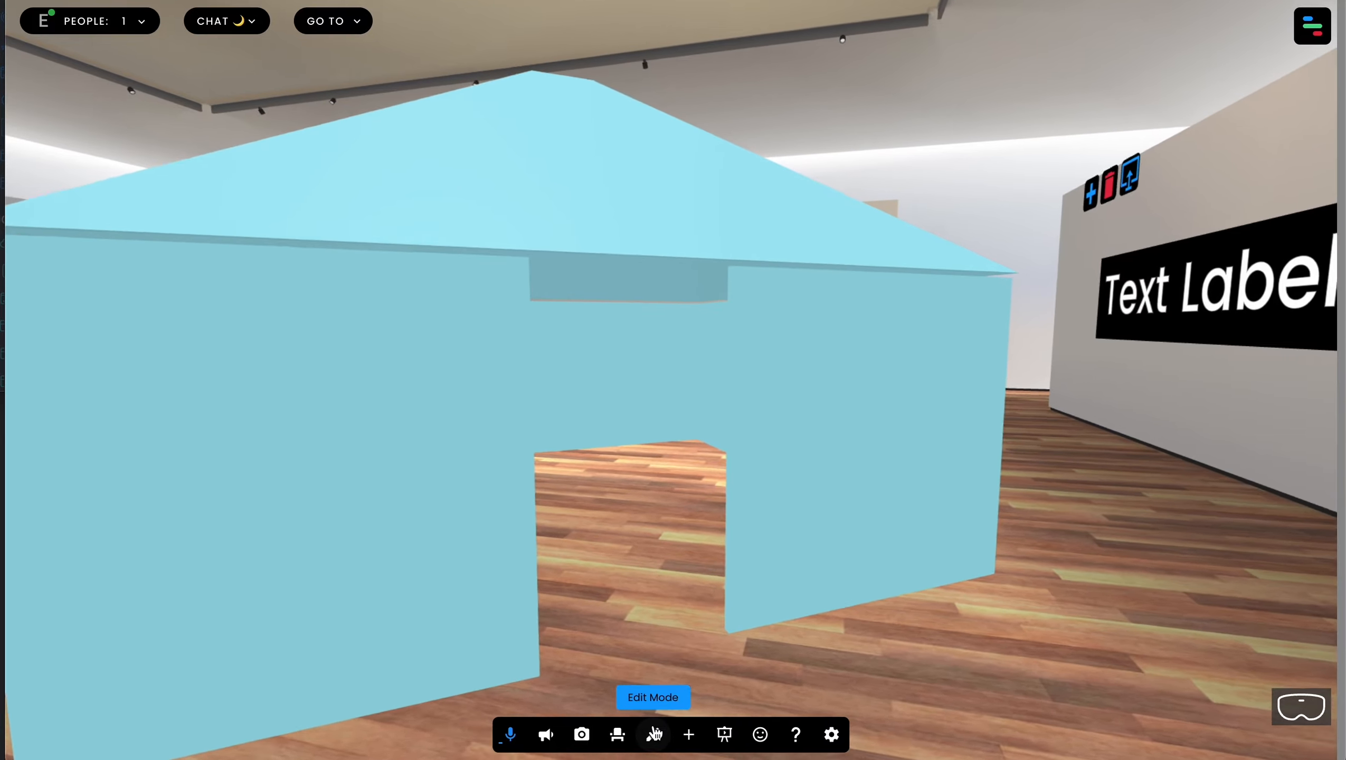
{"action": "key", "text": "Left"}
{"action": "key", "text": "Up"}
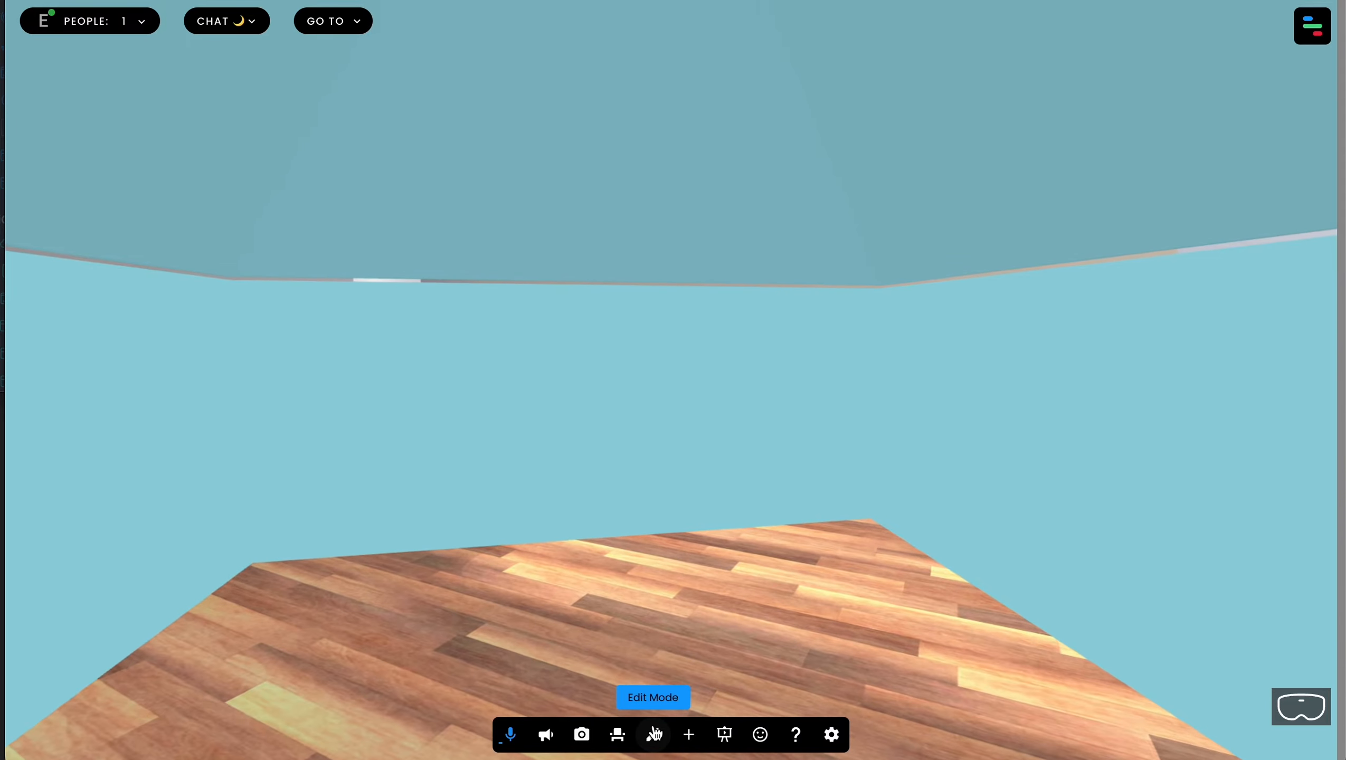
{"action": "key", "text": "Left"}
{"action": "key", "text": "Left"}
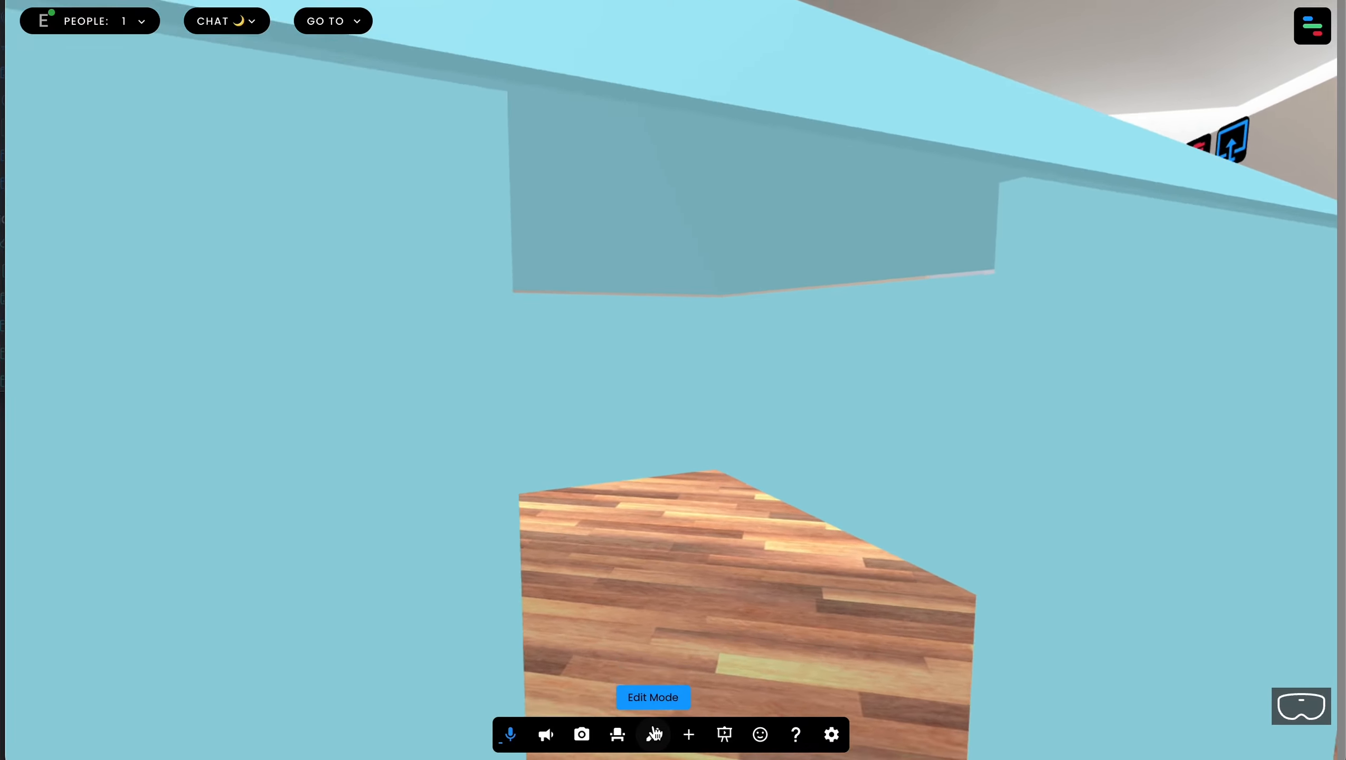
{"action": "key", "text": "Down"}
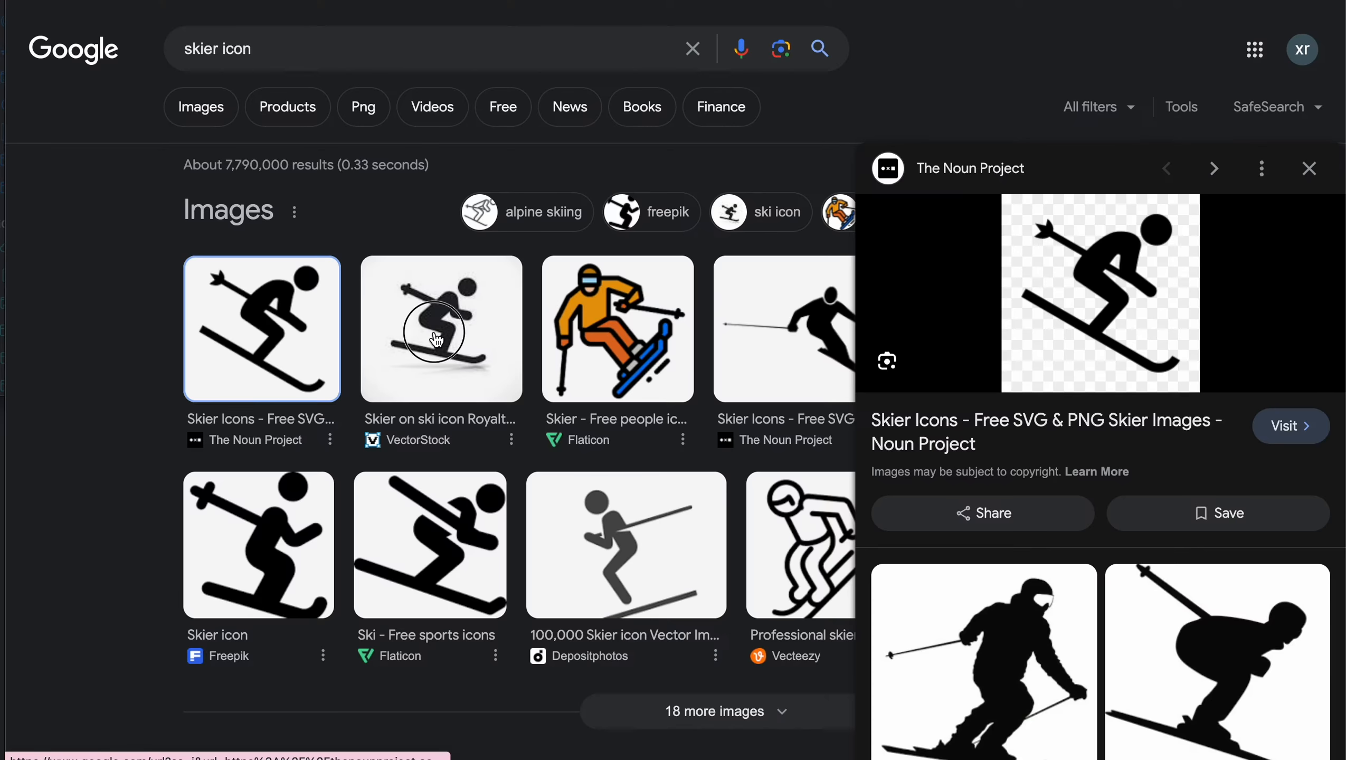
- Switch to the Google results for "skier icon", compare two black silhouettes, and view the image options for the Noun Project one
{"action": "left_click", "coordinate": [435, 339]}
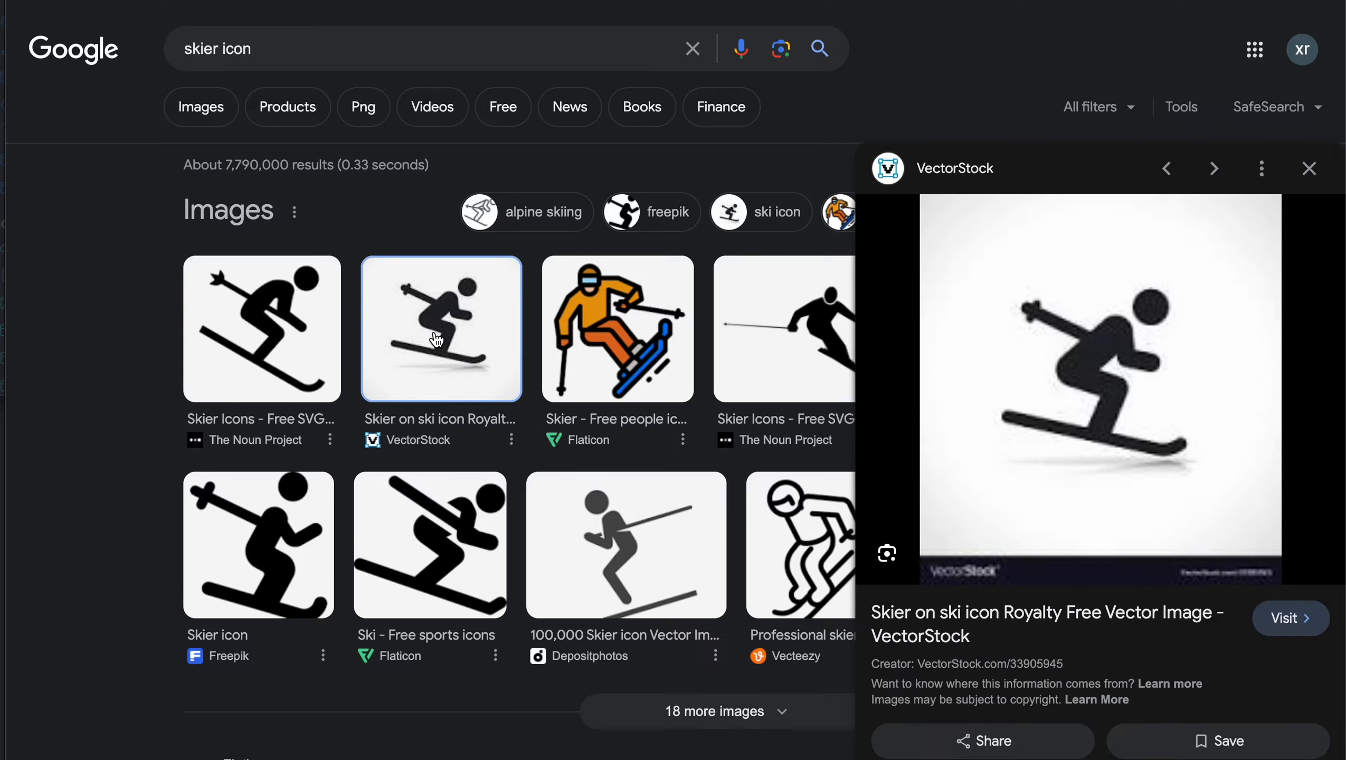
{"action": "left_click", "coordinate": [286, 348]}
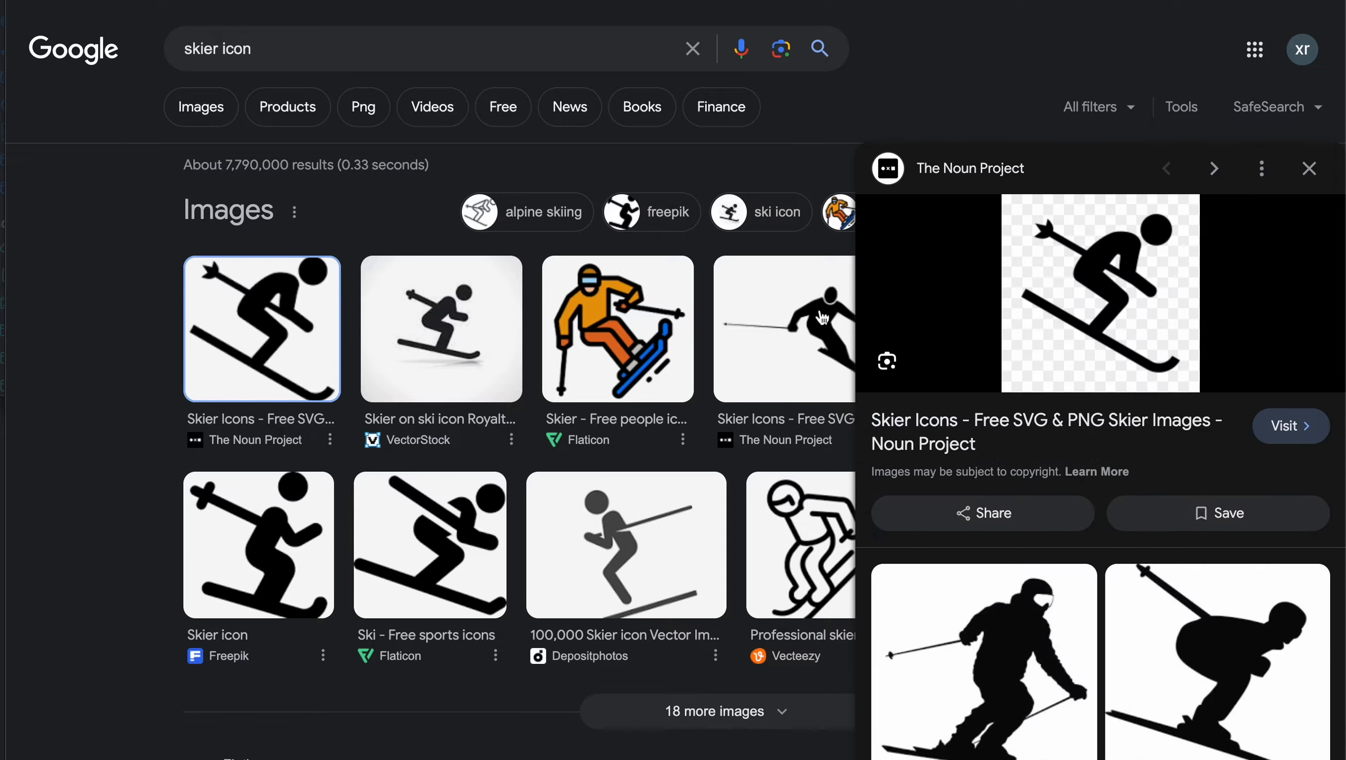
{"action": "right_click", "coordinate": [1095, 288]}
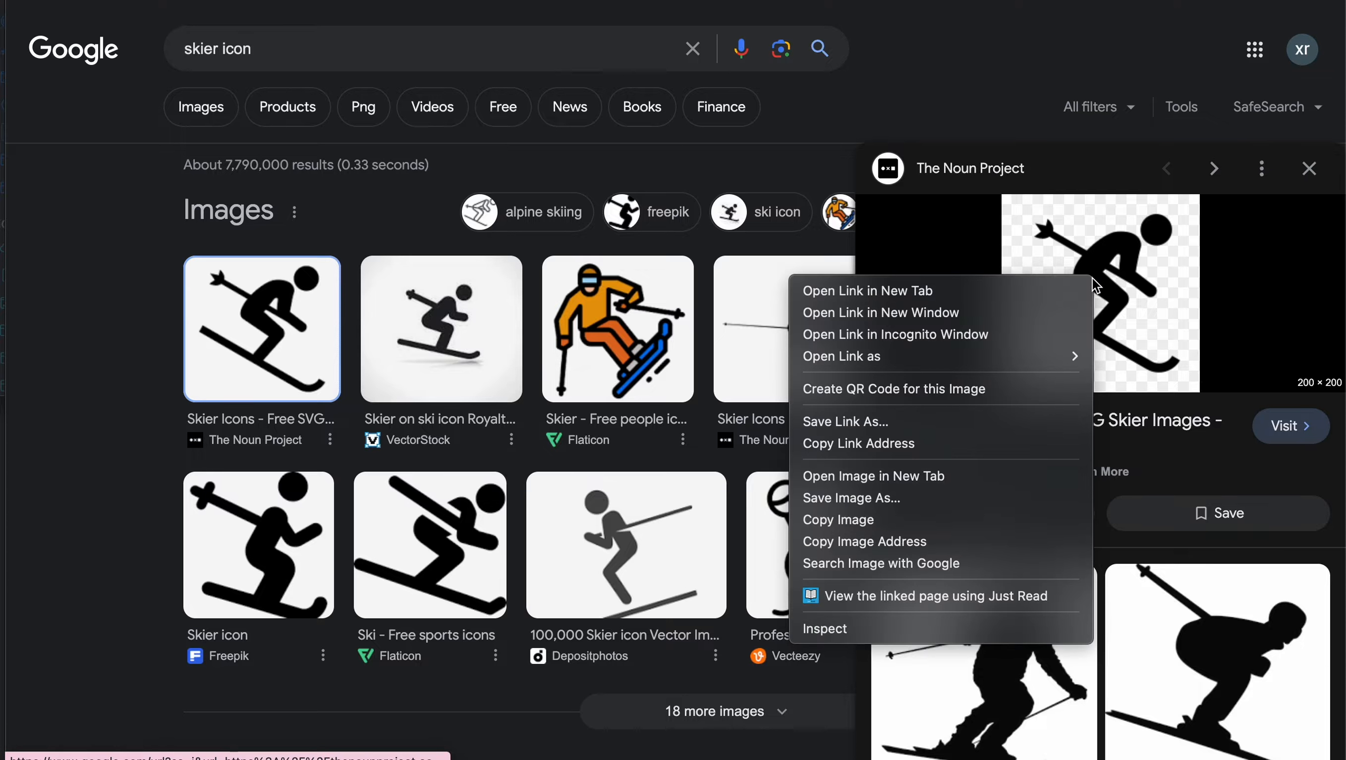
{"action": "left_click", "coordinate": [1265, 330]}
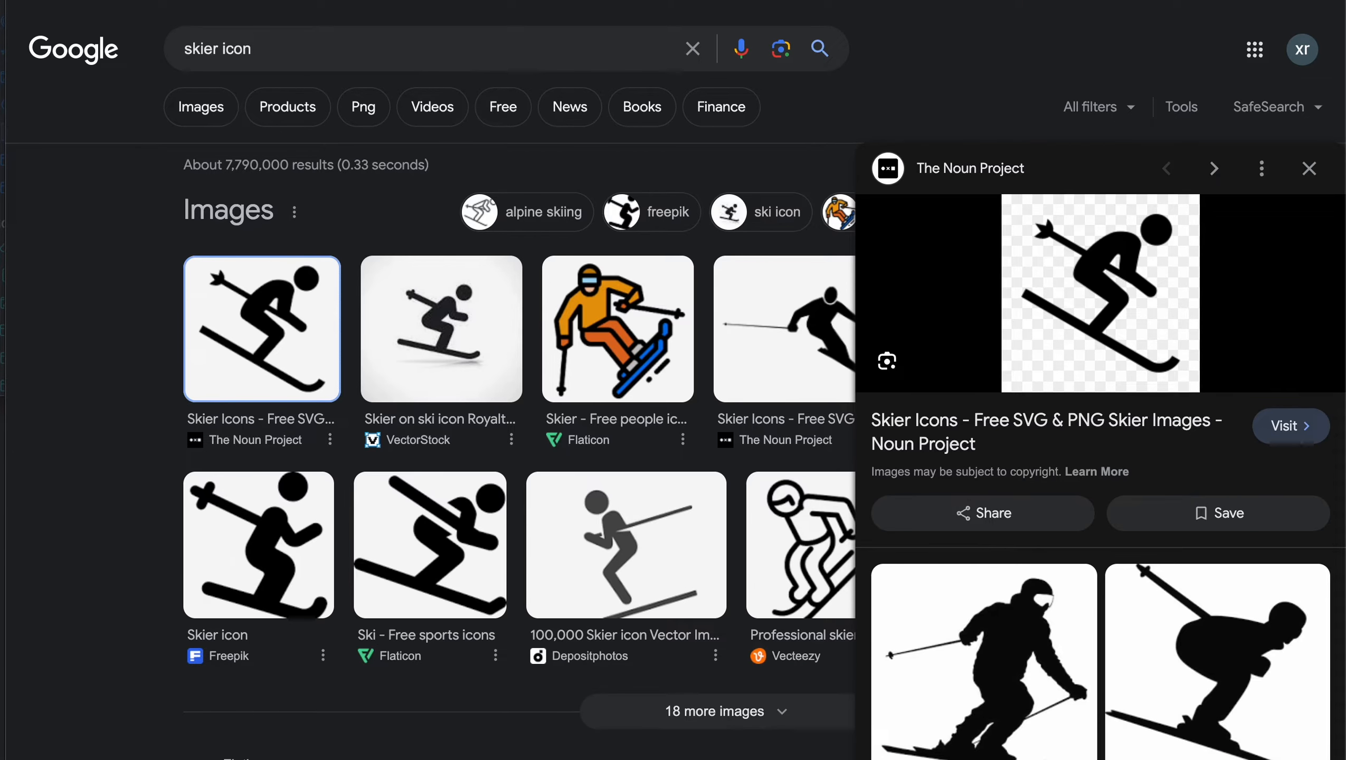
- Switch to Doodle3D, import skier.png onto the drawing grid, and enlarge it to about 198 mm wide
{"action": "key", "text": "ctrl+Tab"}
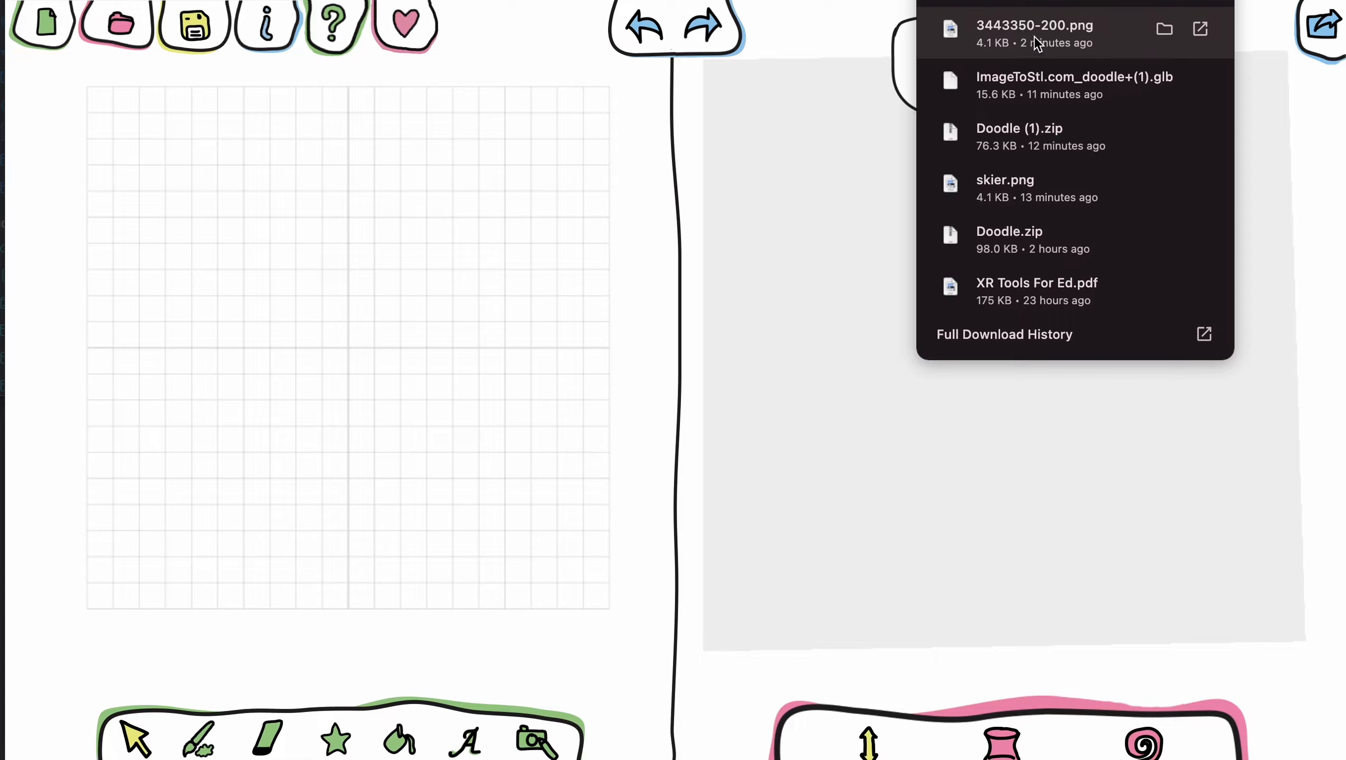
{"action": "left_click", "coordinate": [1165, 29]}
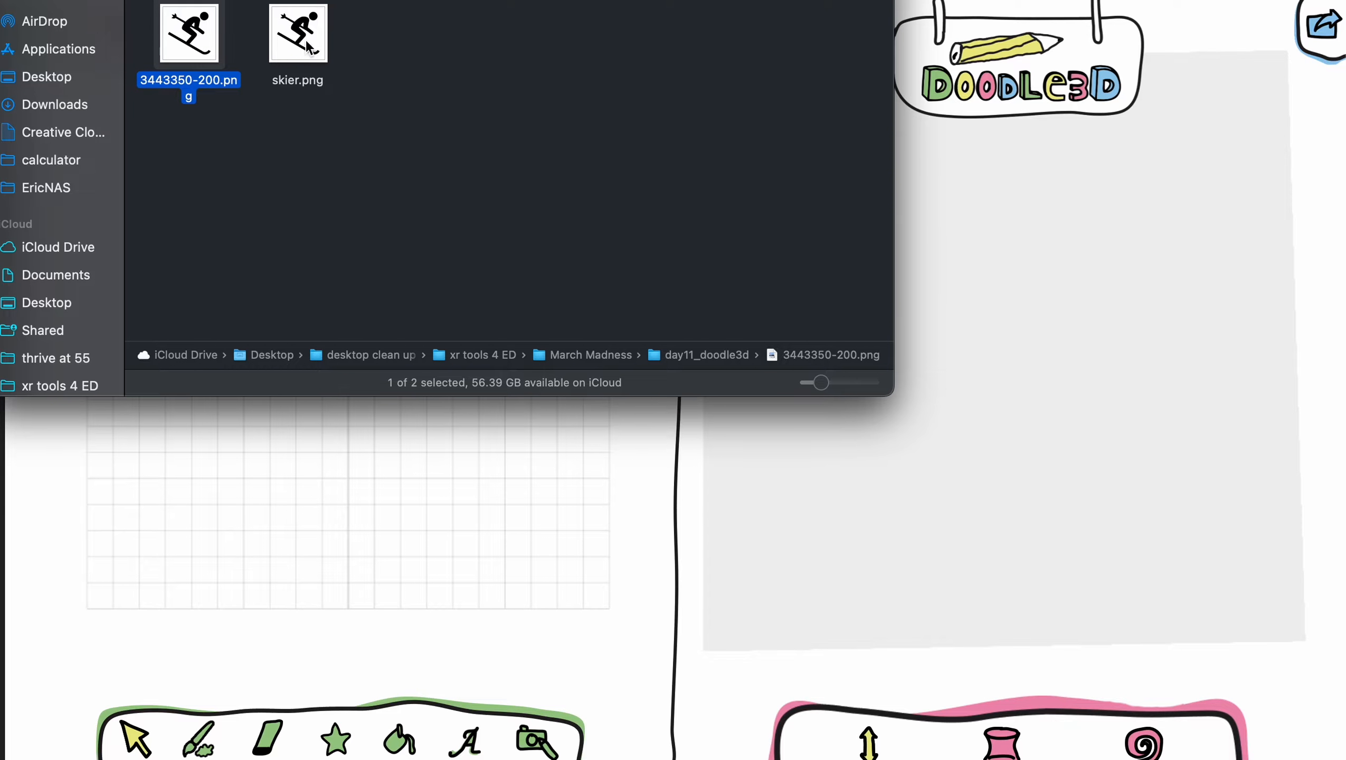
{"action": "mouse_move", "coordinate": [311, 47]}
{"action": "left_mouse_down"}
{"action": "mouse_move", "coordinate": [319, 283]}
{"action": "mouse_move", "coordinate": [354, 470]}
{"action": "left_mouse_up"}
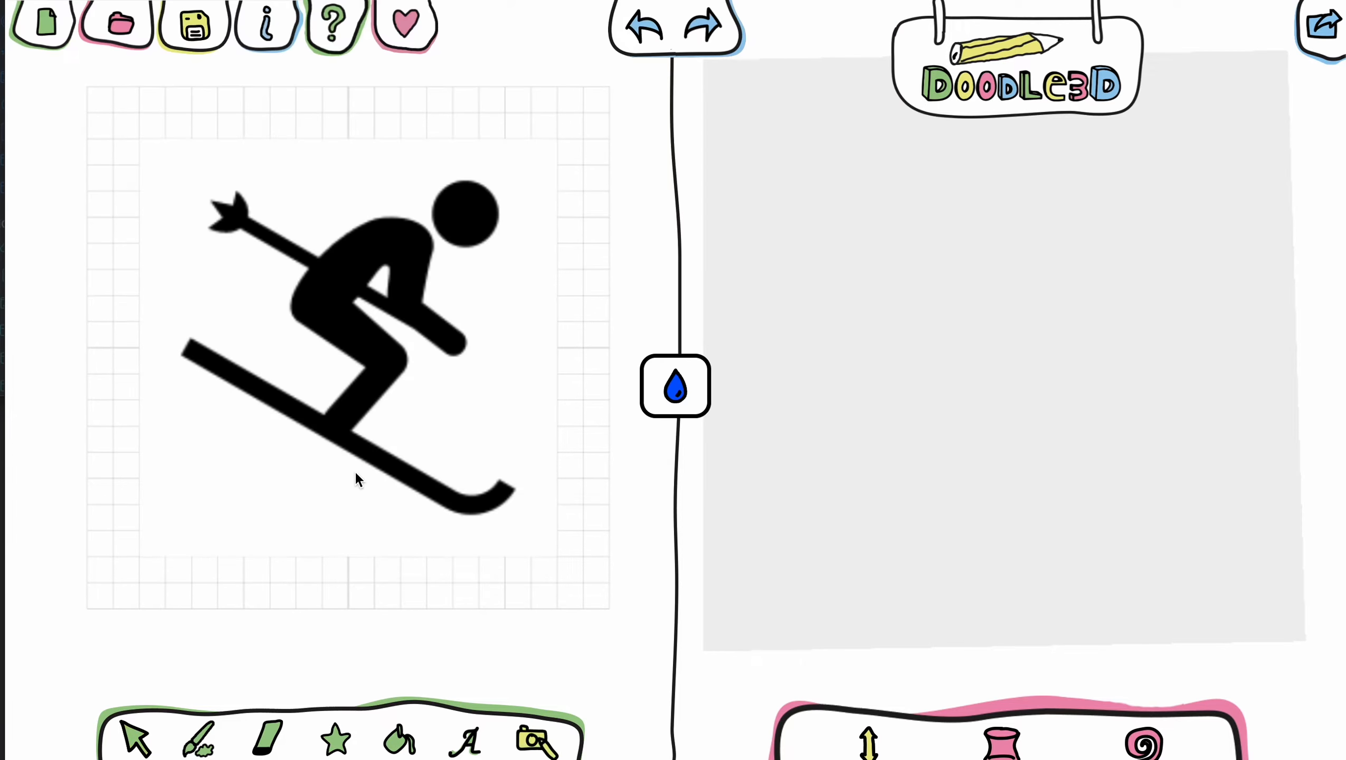
{"action": "left_click_drag", "start_coordinate": [514, 510], "coordinate": [583, 610]}
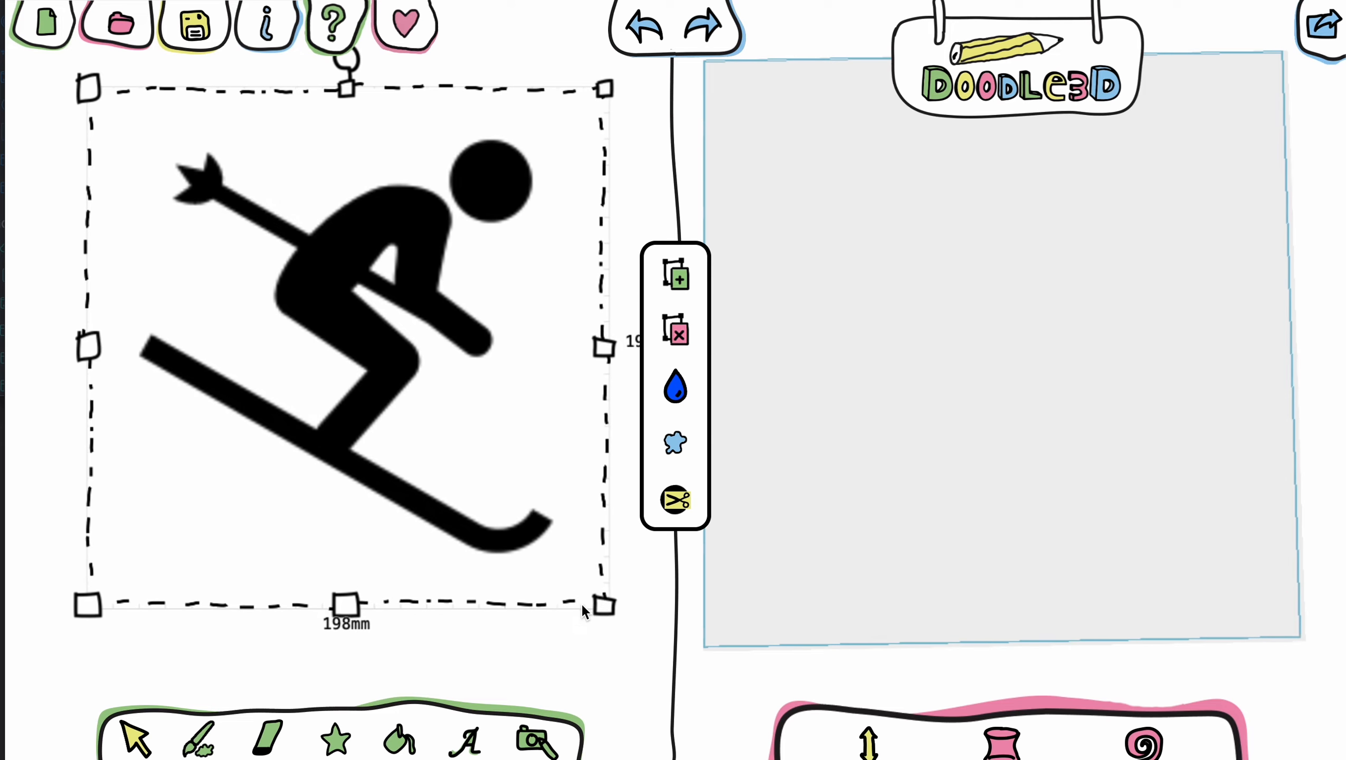
- Trace the skier image's body with skis and its head into 3D outline shapes
{"action": "left_click", "coordinate": [537, 745]}
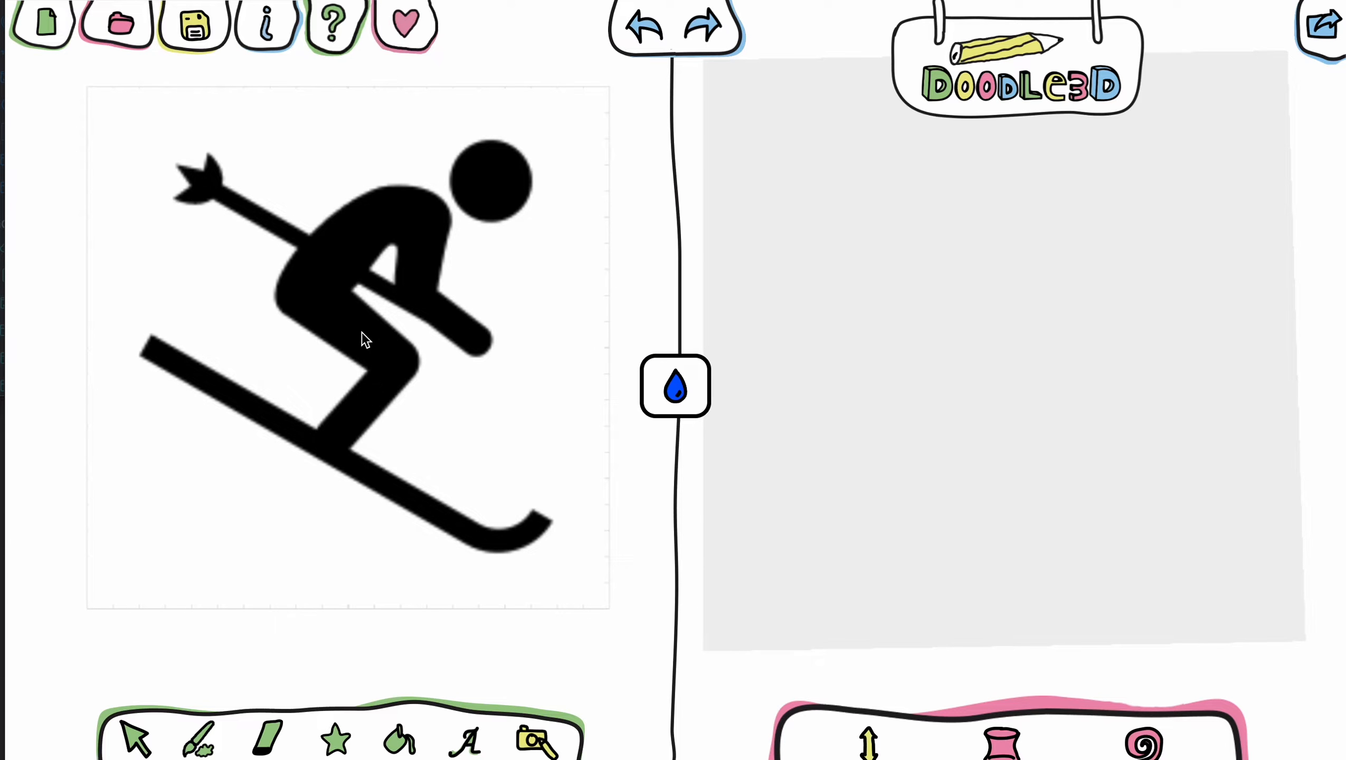
{"action": "left_click", "coordinate": [389, 373]}
{"action": "left_click", "coordinate": [500, 210]}
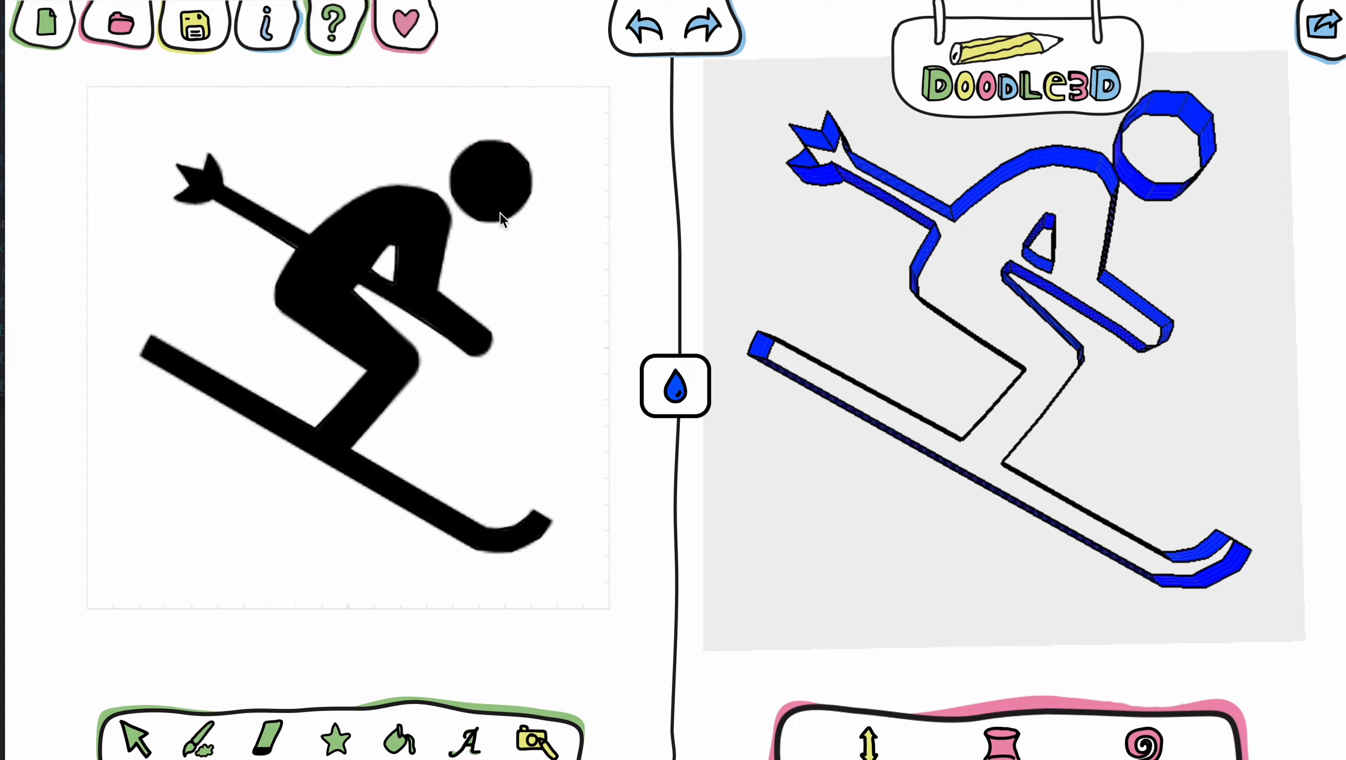
{"action": "left_click_drag", "start_coordinate": [966, 549], "coordinate": [883, 532]}
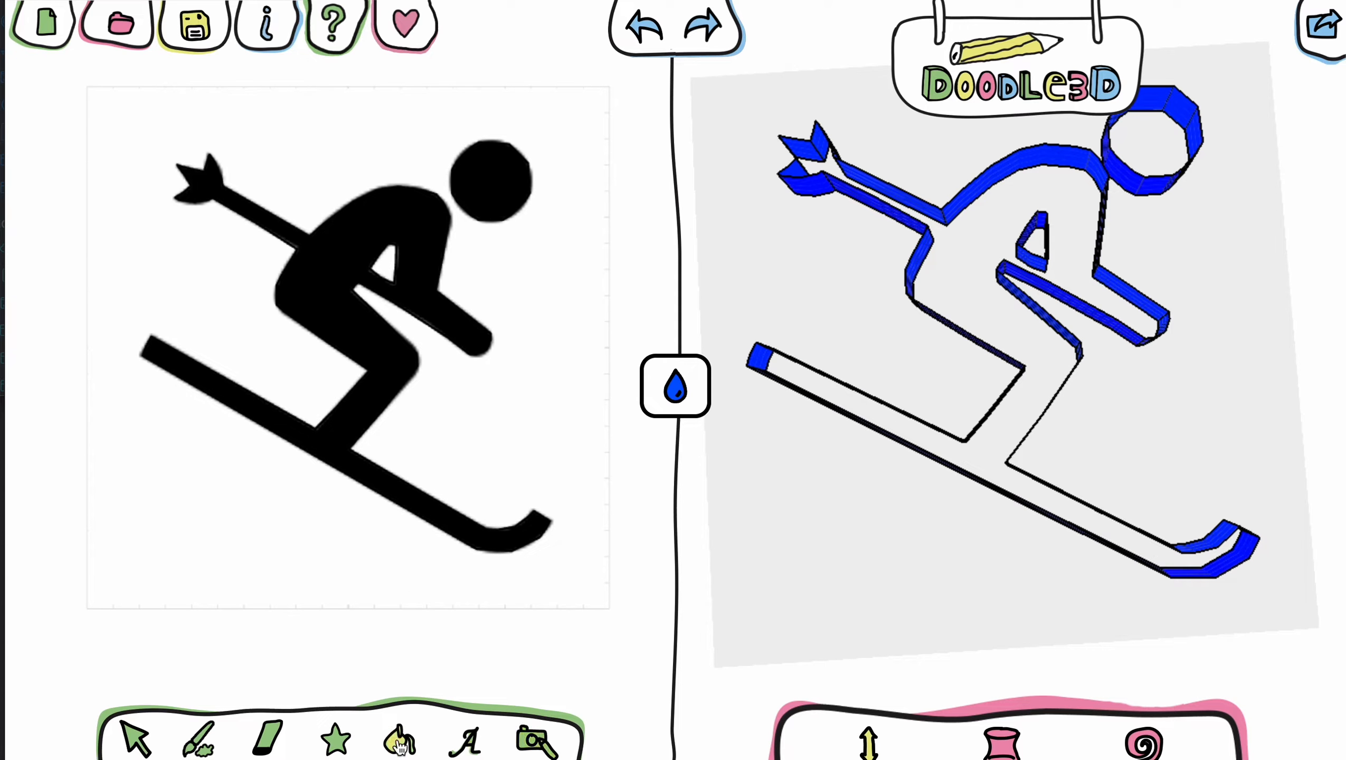
- Fill the skier's body and head outlines with blue and export the 3D skier as an OBJ file
{"action": "left_click", "coordinate": [378, 349]}
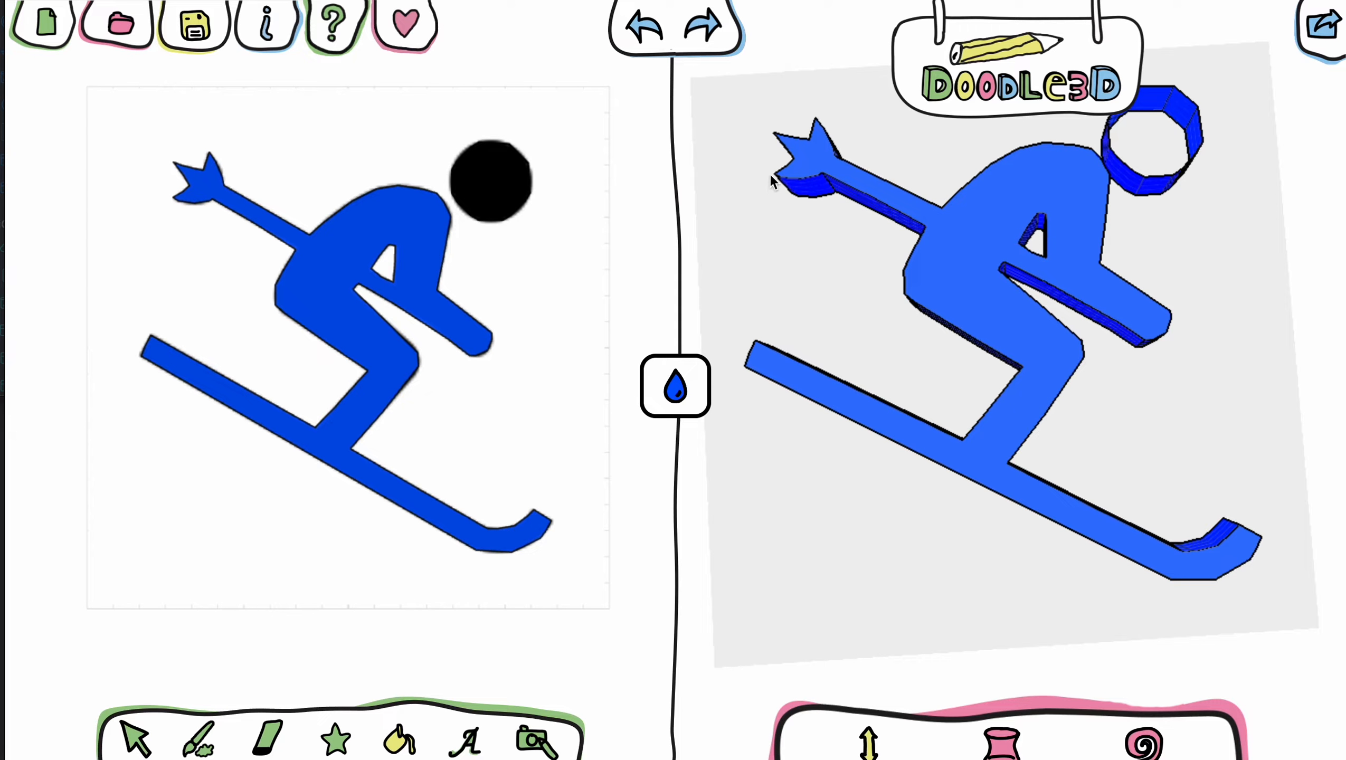
{"action": "left_click", "coordinate": [486, 187]}
{"action": "left_click_drag", "start_coordinate": [1002, 267], "coordinate": [1001, 271]}
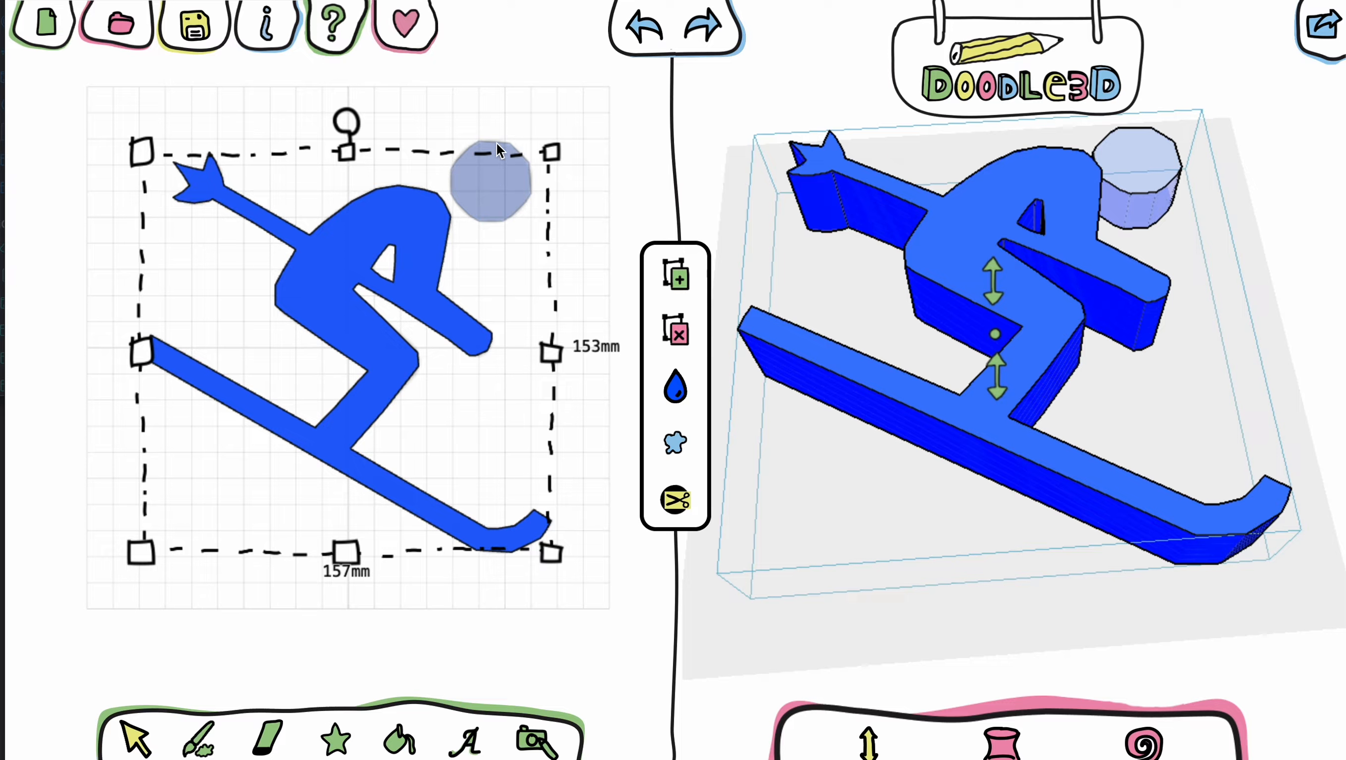
{"action": "left_click", "coordinate": [1323, 24]}
{"action": "left_click", "coordinate": [1233, 139]}
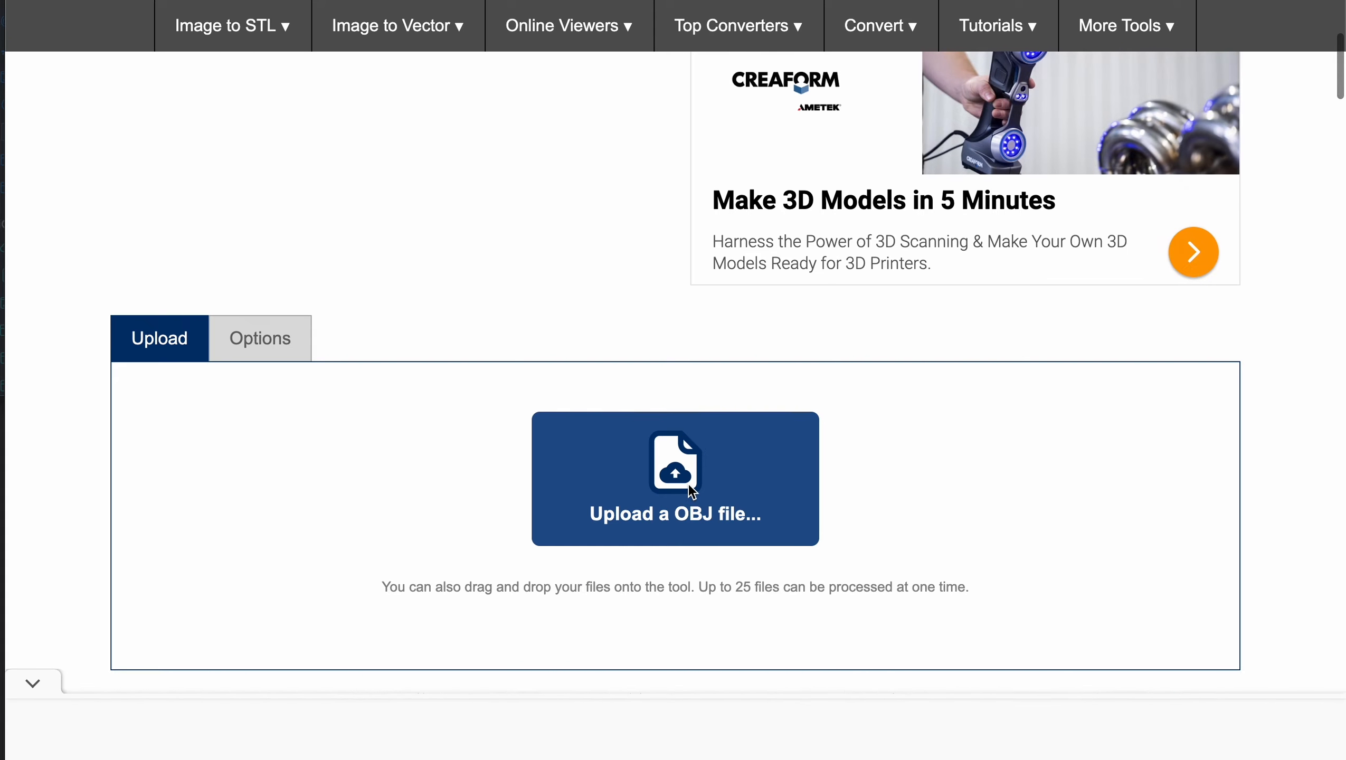
- Upload Doodle (2).zip to the online OBJ converter, convert it to GLB, and download the converted file
{"action": "left_click", "coordinate": [689, 483]}
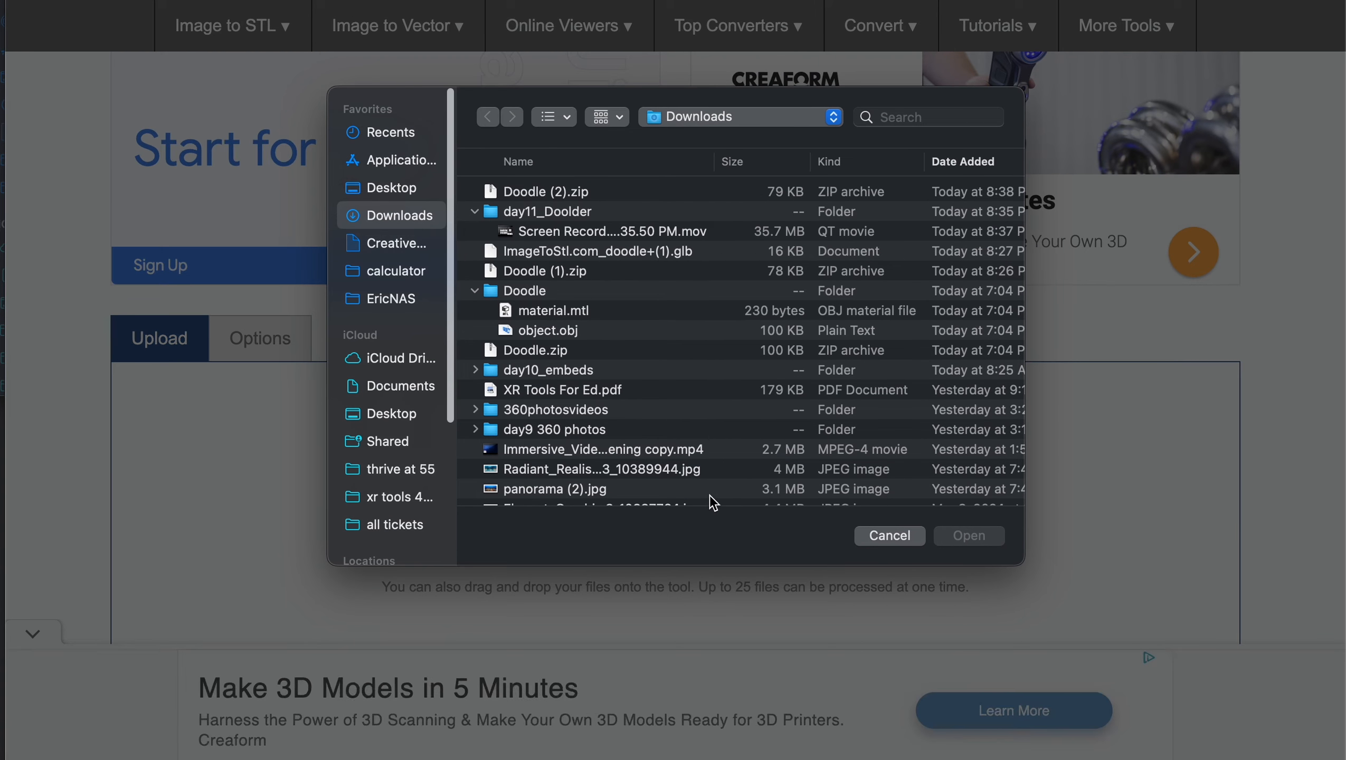
{"action": "left_click", "coordinate": [560, 193]}
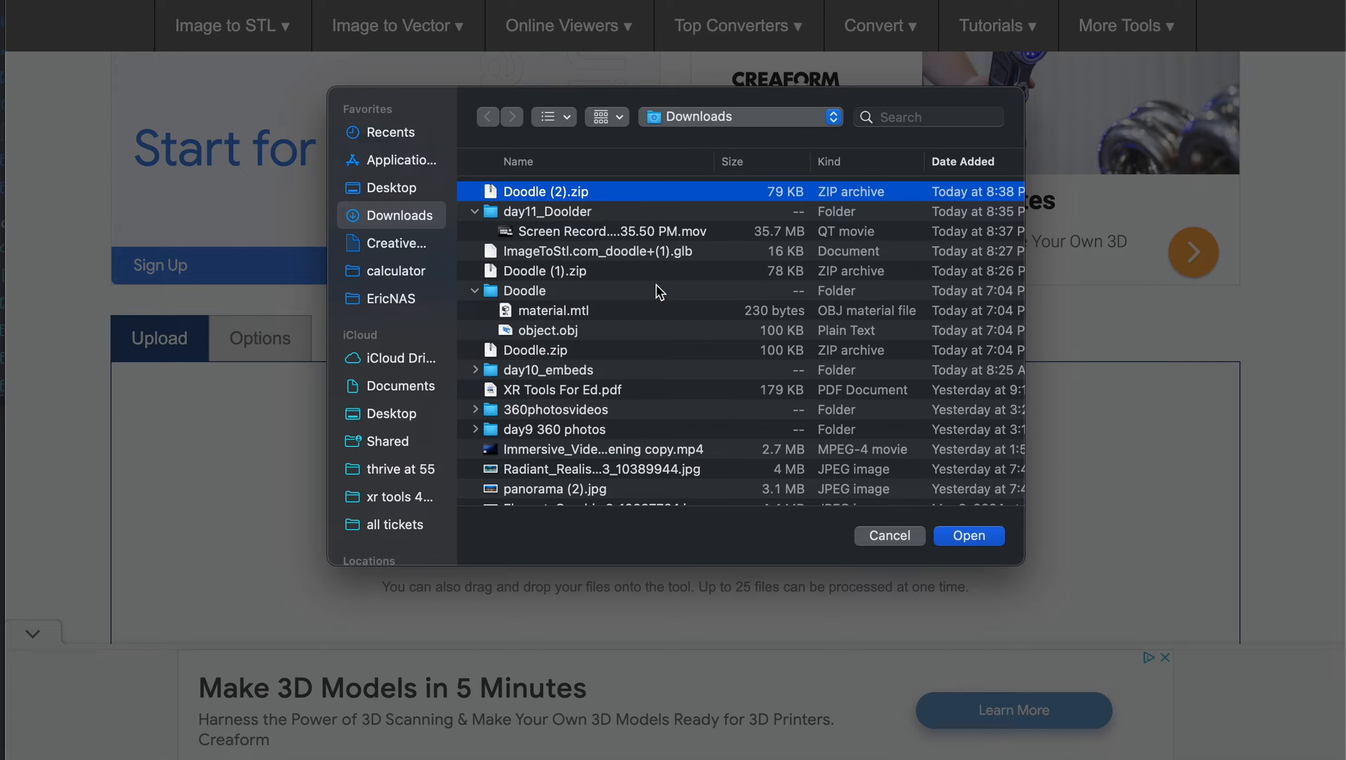
{"action": "left_click", "coordinate": [969, 536]}
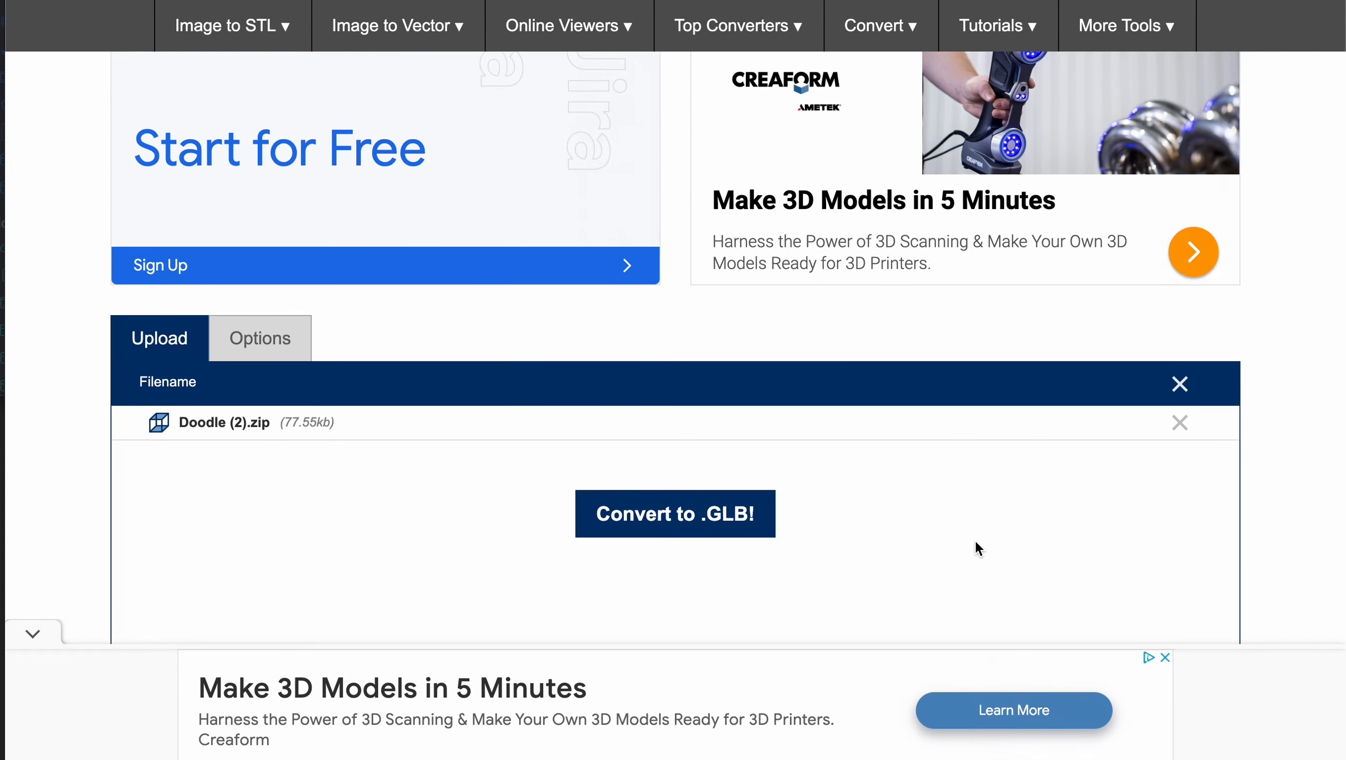
{"action": "left_click", "coordinate": [714, 521]}
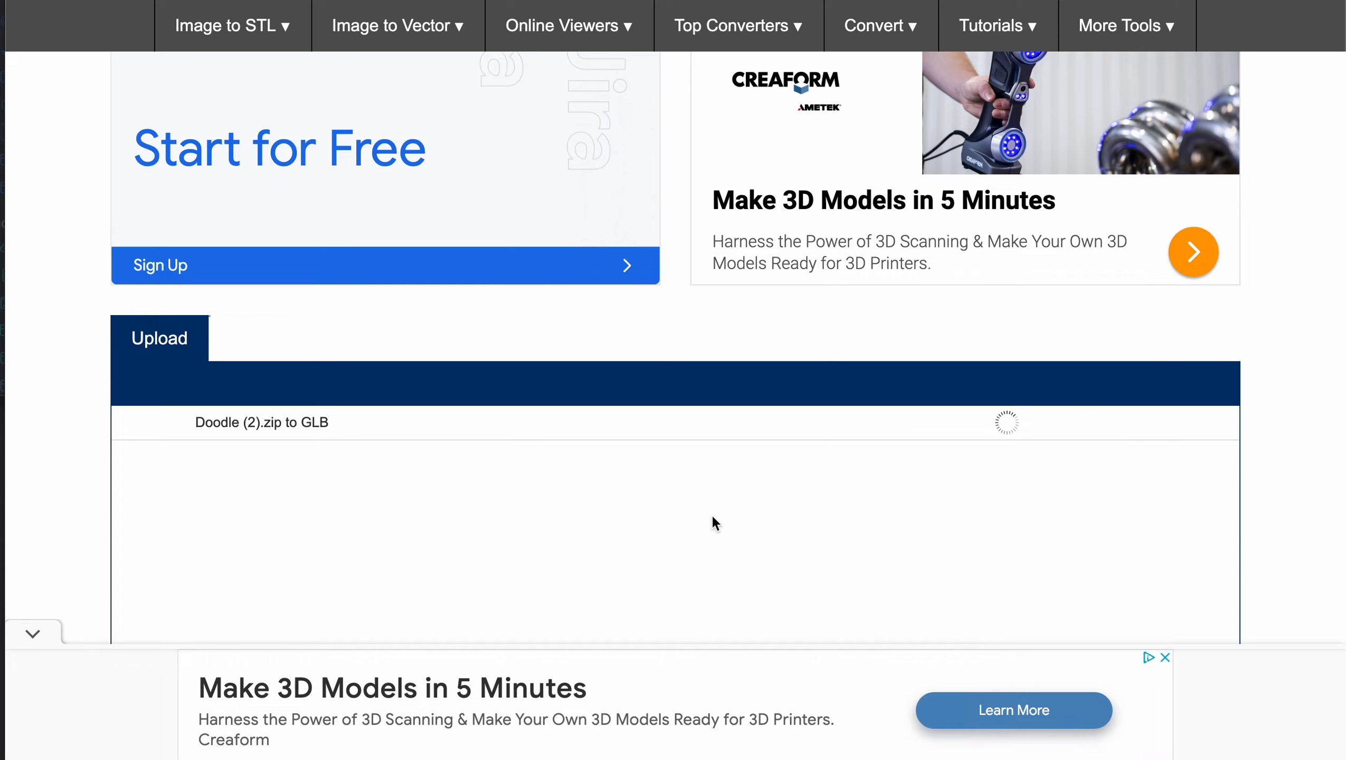
{"action": "left_click", "coordinate": [637, 510]}
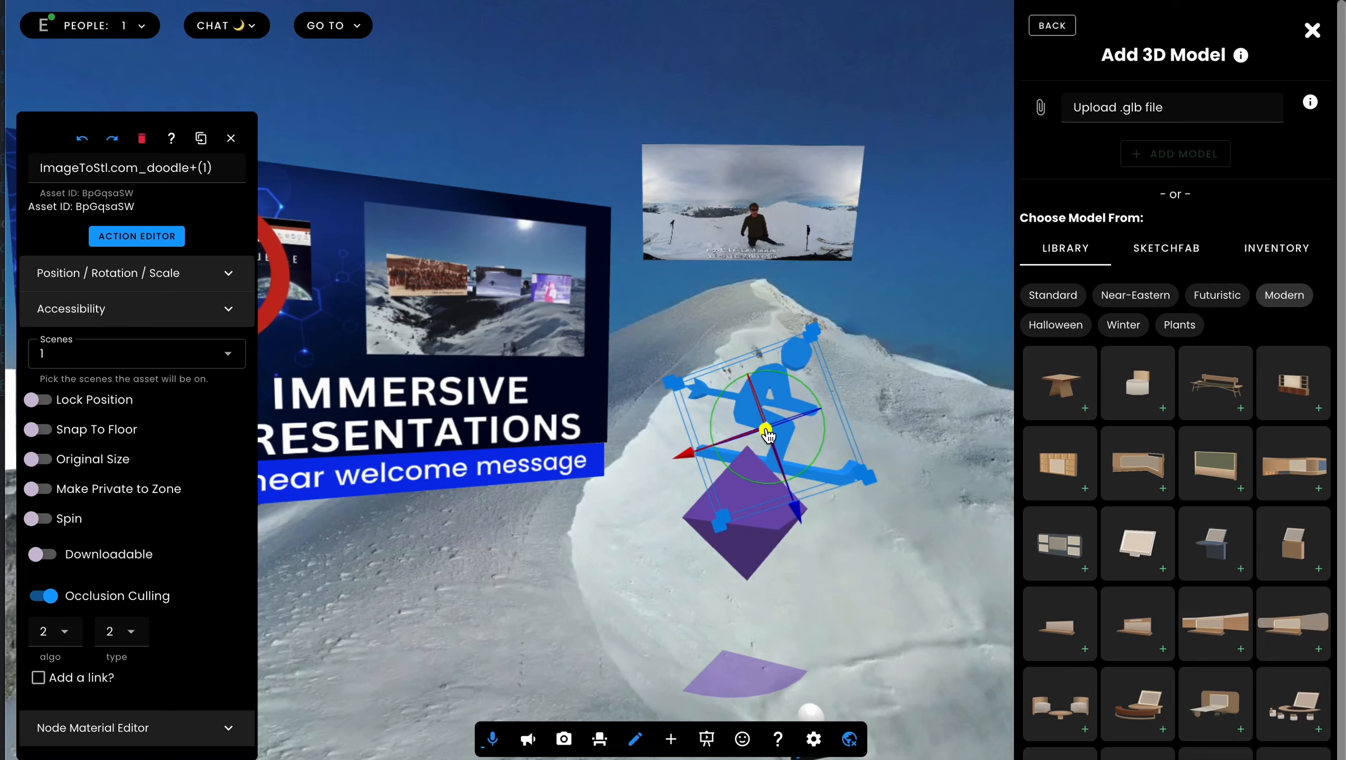
- Switch to the virtual gallery, resize the skier model, move it back onto the snowy mountain slope, and leave editing mode
{"action": "left_click_drag", "start_coordinate": [719, 500], "coordinate": [585, 537]}
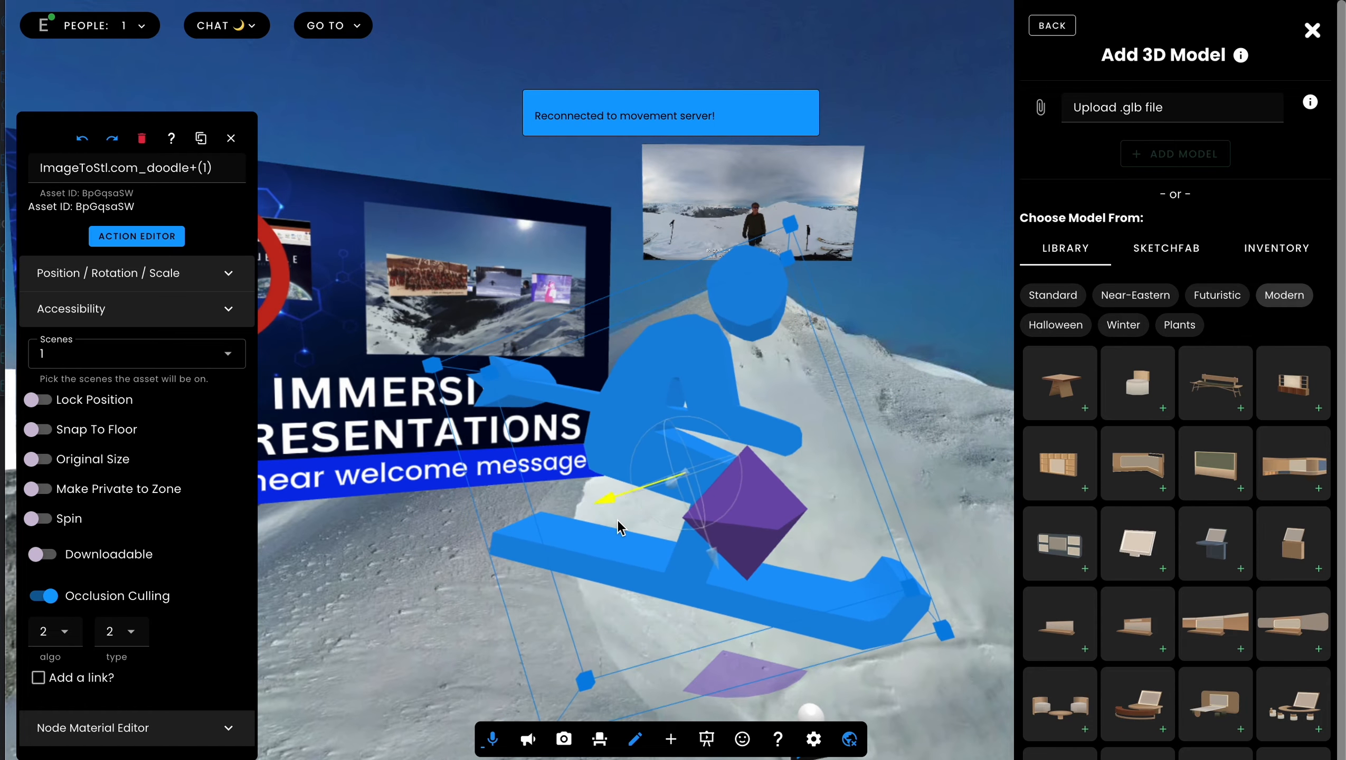
{"action": "left_click_drag", "start_coordinate": [968, 456], "coordinate": [859, 424]}
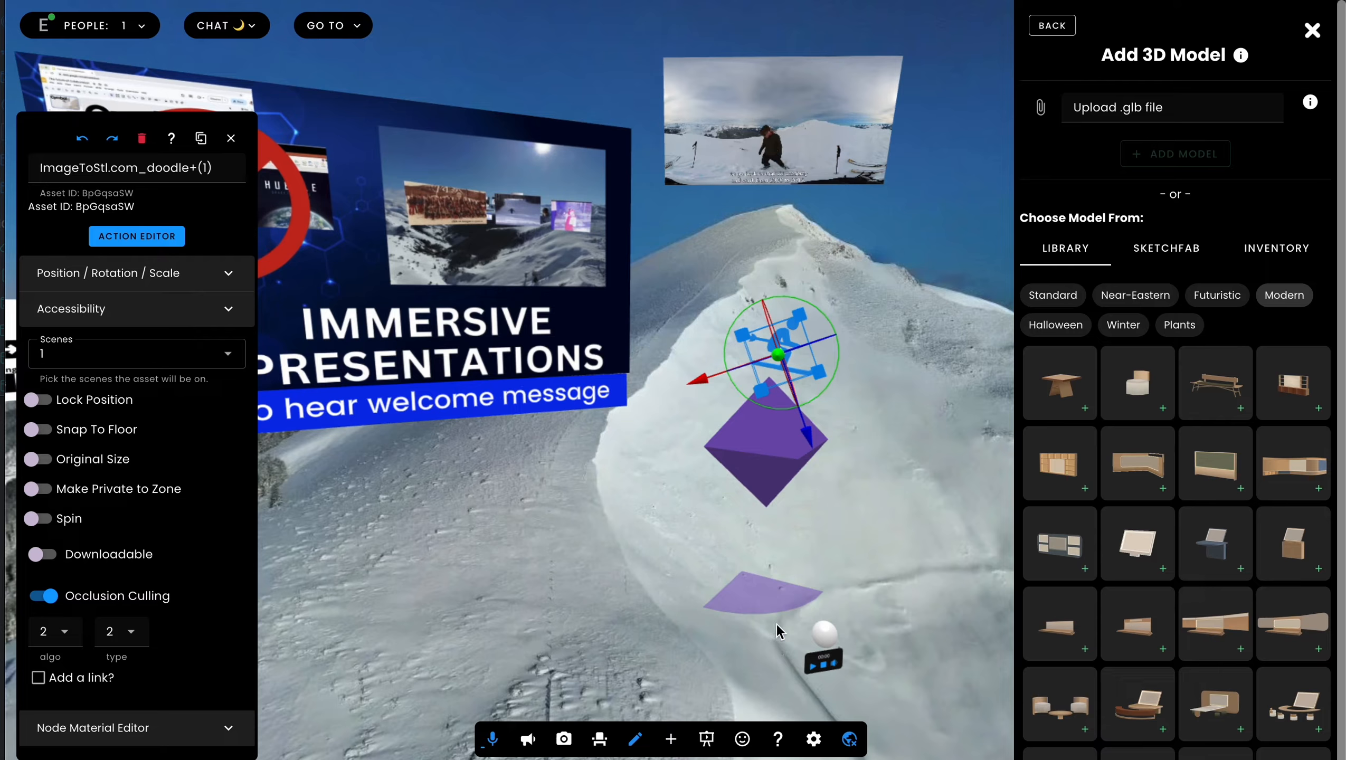
{"action": "left_click", "coordinate": [635, 739]}
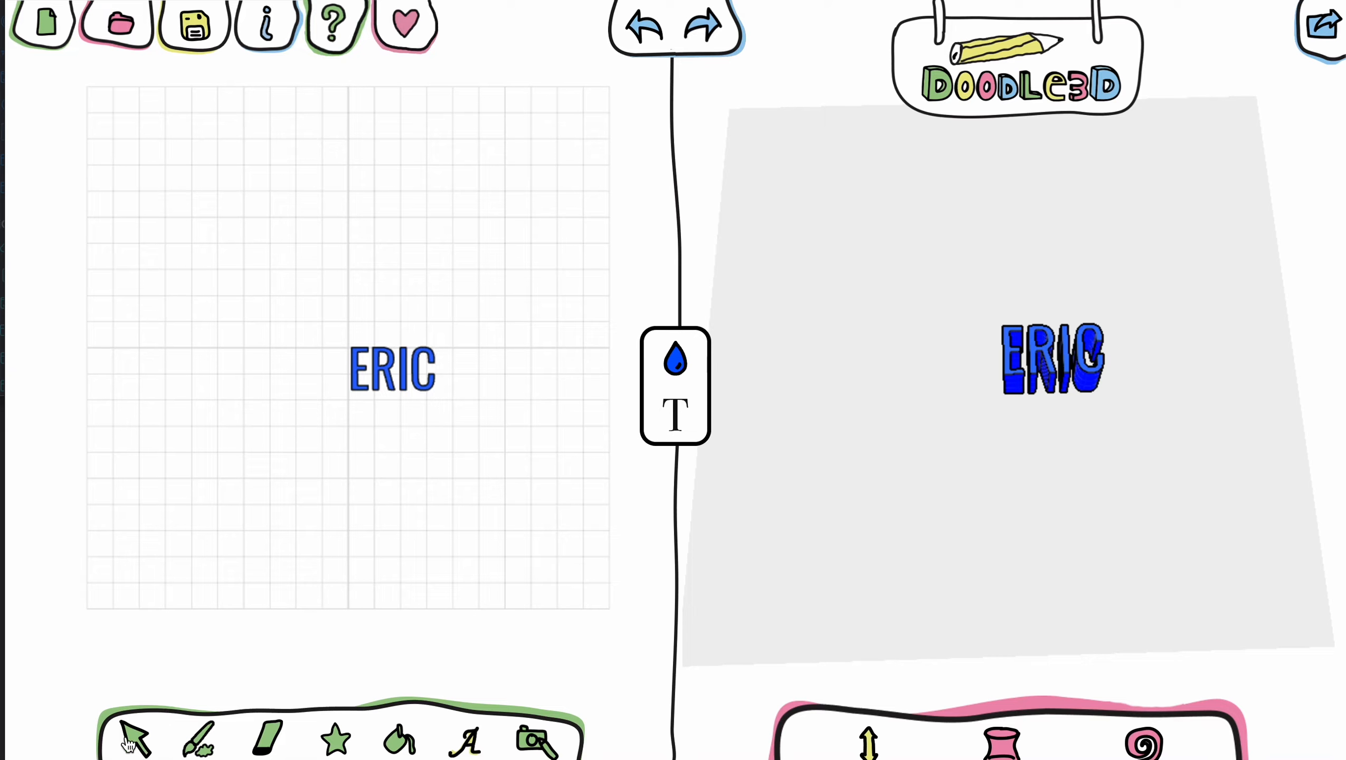
- Switch to Doodle3D and enlarge the blue name lettering to about 197 mm wide across the drawing grid
{"action": "left_click", "coordinate": [129, 743]}
{"action": "left_click", "coordinate": [371, 379]}
{"action": "left_click_drag", "start_coordinate": [352, 345], "coordinate": [168, 197]}
{"action": "left_click_drag", "start_coordinate": [435, 394], "coordinate": [620, 490]}
{"action": "left_click_drag", "start_coordinate": [1027, 567], "coordinate": [1003, 284]}
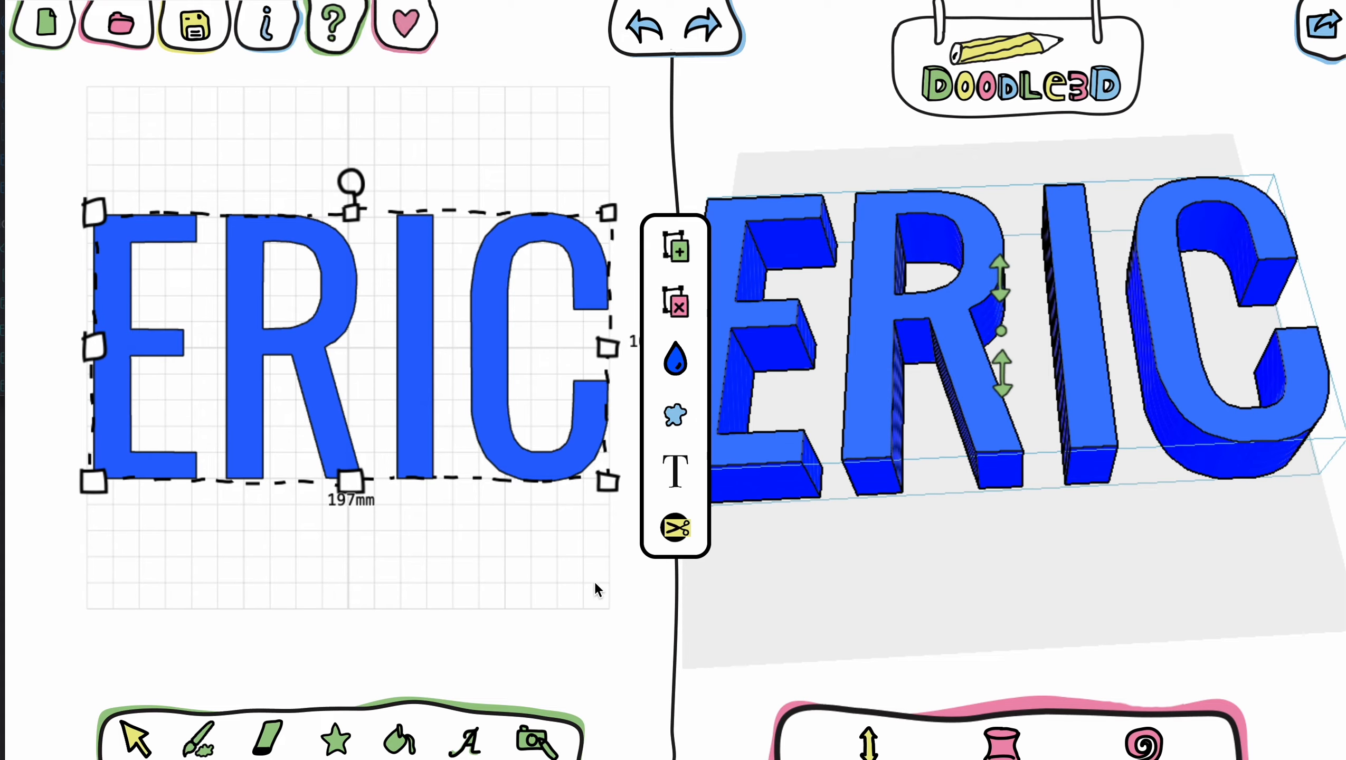
{"action": "left_click", "coordinate": [579, 604]}
{"action": "left_click", "coordinate": [490, 409]}
{"action": "left_click", "coordinate": [430, 602]}
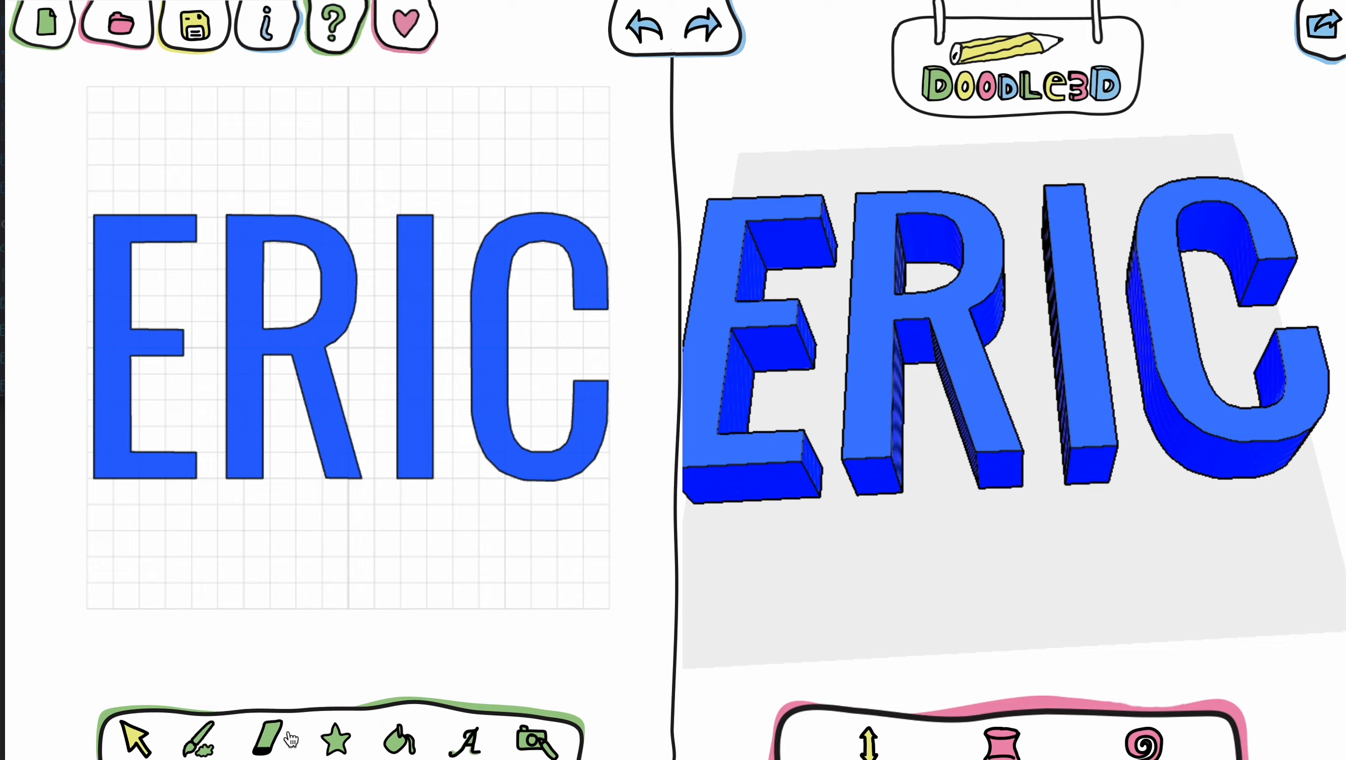
- Add the same first name as a second, small text object below the large lettering
{"action": "left_click", "coordinate": [468, 741]}
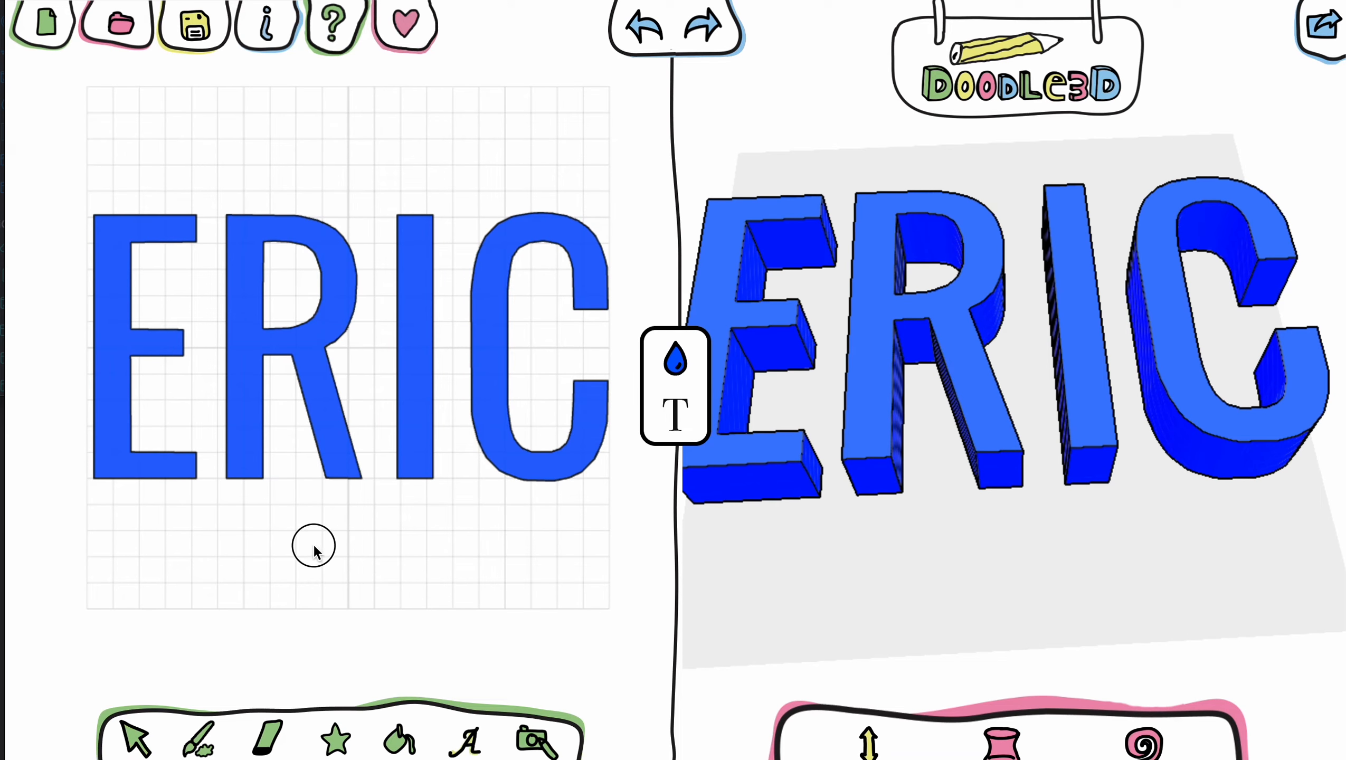
{"action": "type", "text": "ERIC"}
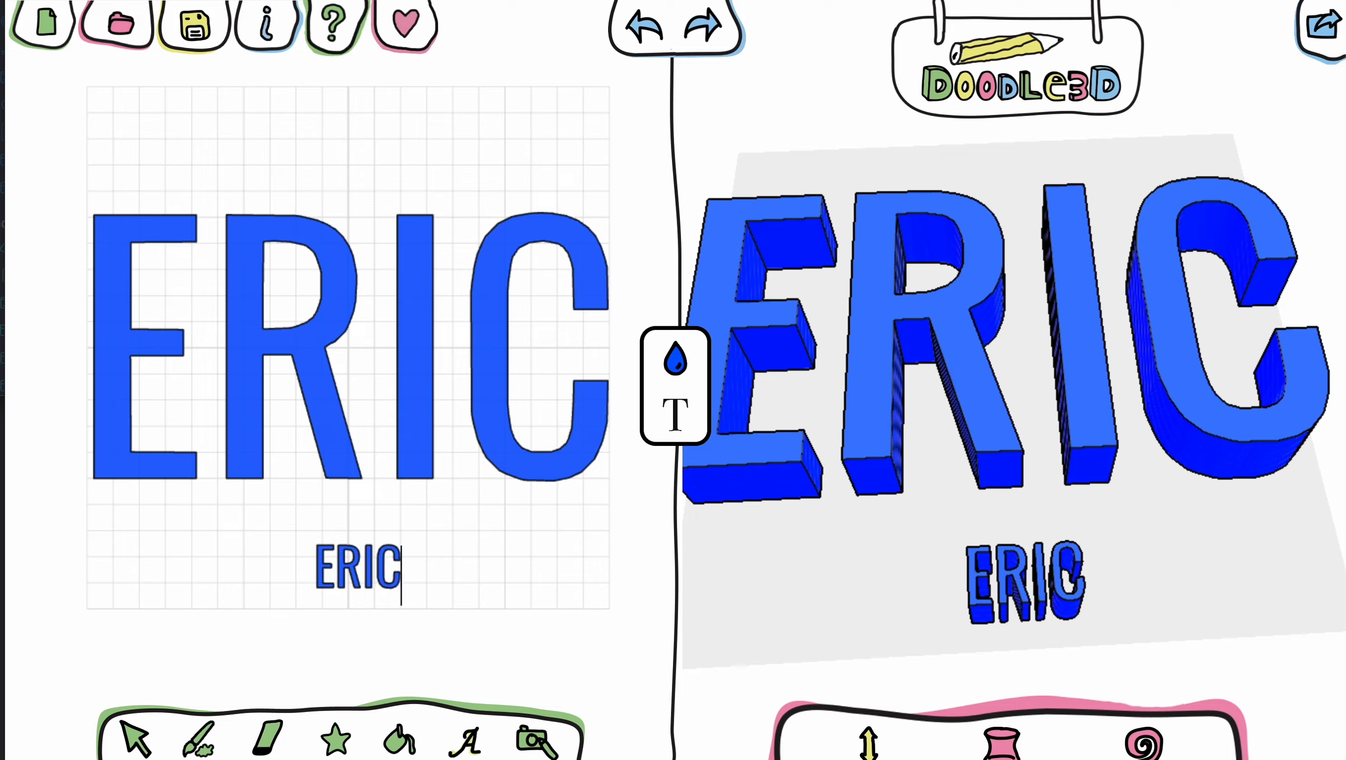
{"action": "left_click", "coordinate": [136, 738]}
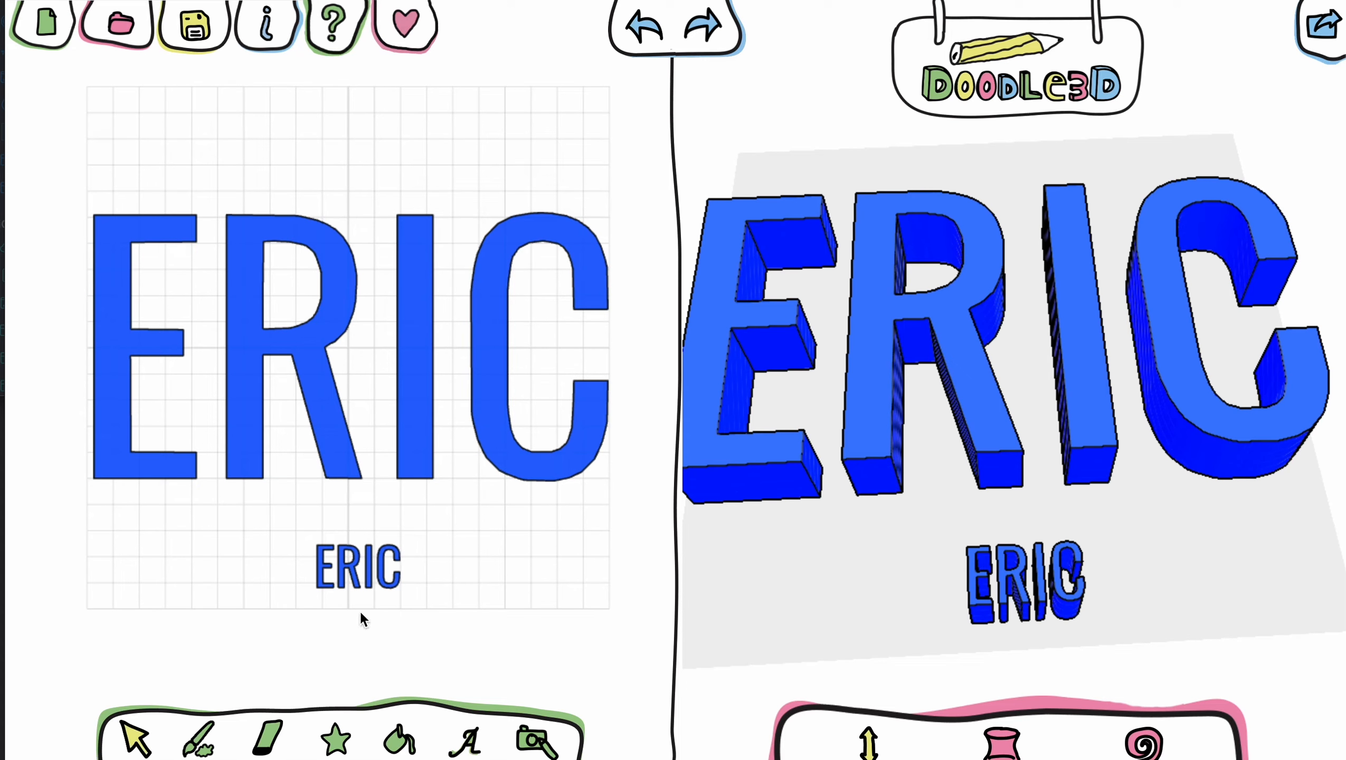
- Enlarge the second name text to about 196 mm wide, overlay it slightly offset on the first, and raise its 3D height
{"action": "left_click", "coordinate": [357, 578]}
{"action": "left_click_drag", "start_coordinate": [319, 543], "coordinate": [170, 361]}
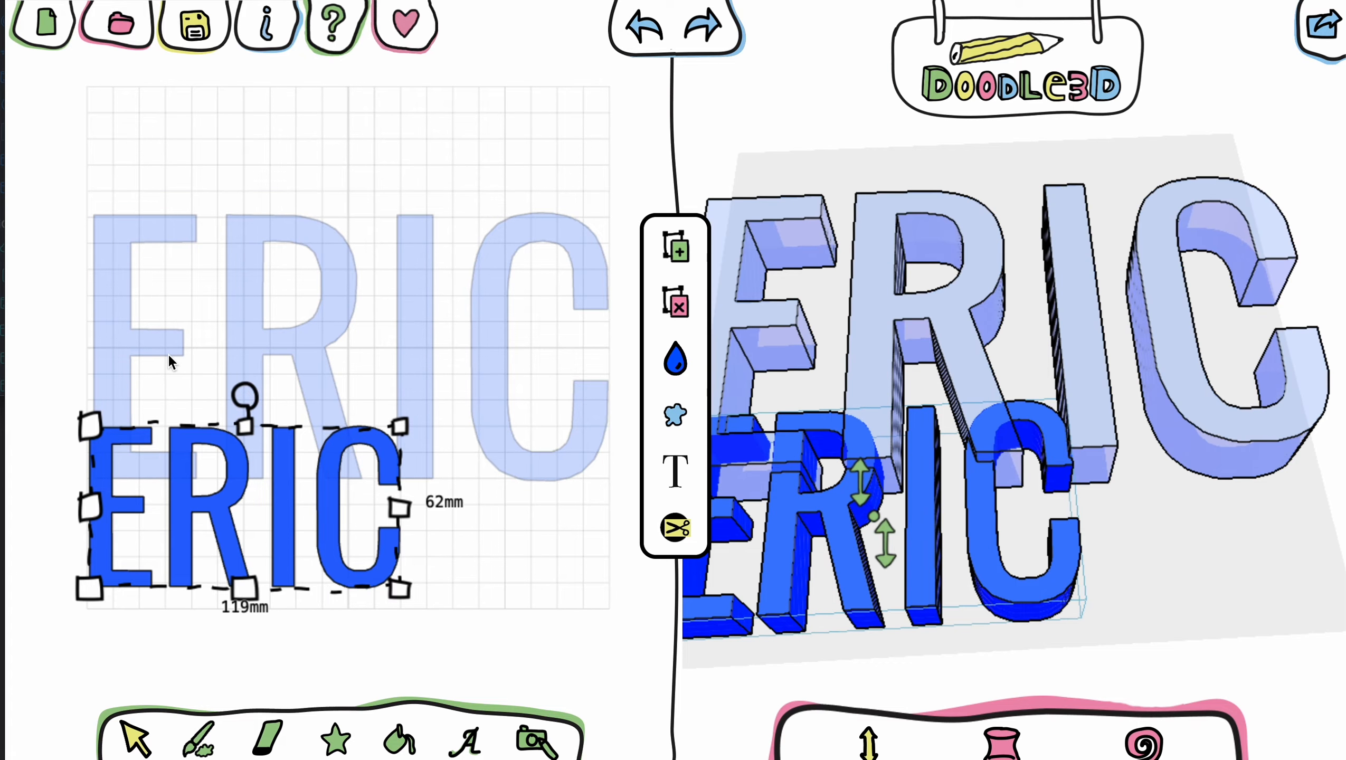
{"action": "left_click_drag", "start_coordinate": [403, 428], "coordinate": [545, 264]}
{"action": "left_click_drag", "start_coordinate": [494, 471], "coordinate": [498, 363]}
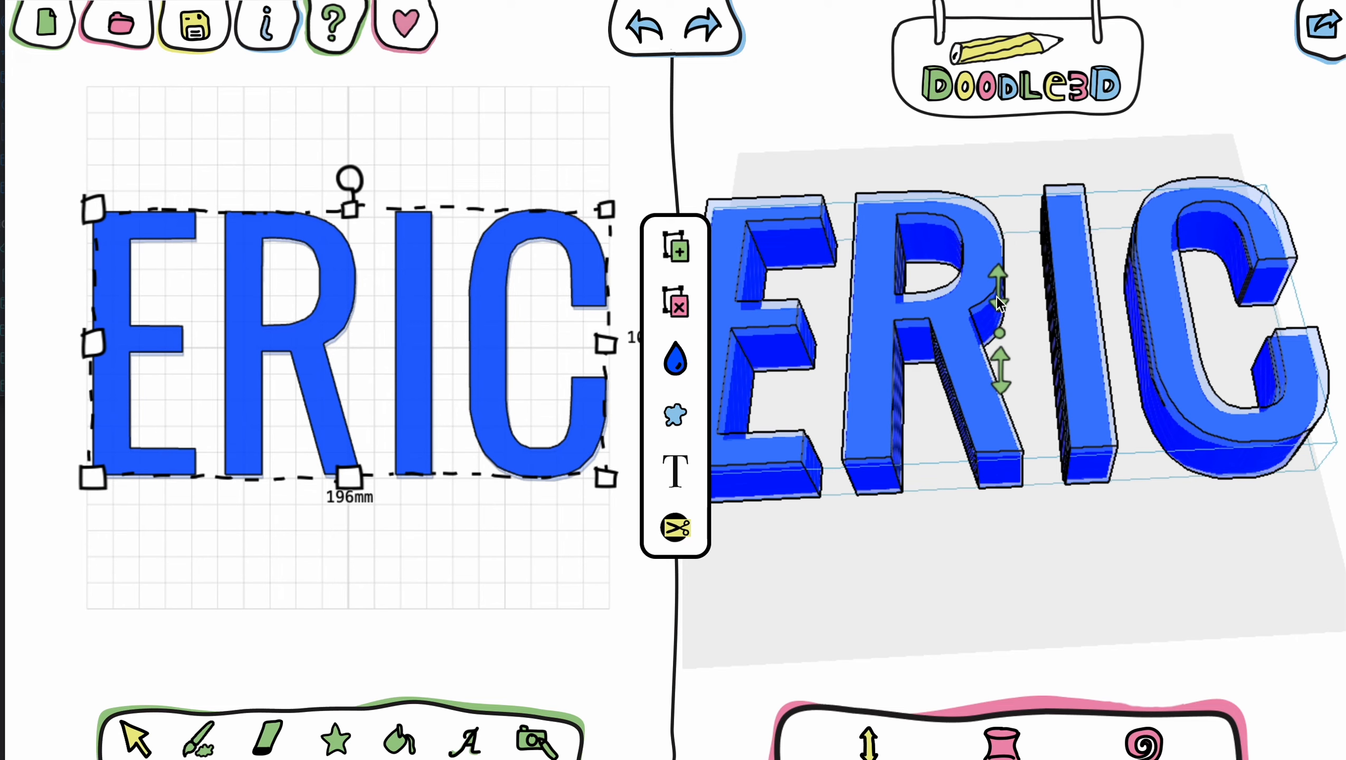
{"action": "left_click_drag", "start_coordinate": [1001, 307], "coordinate": [1008, 266]}
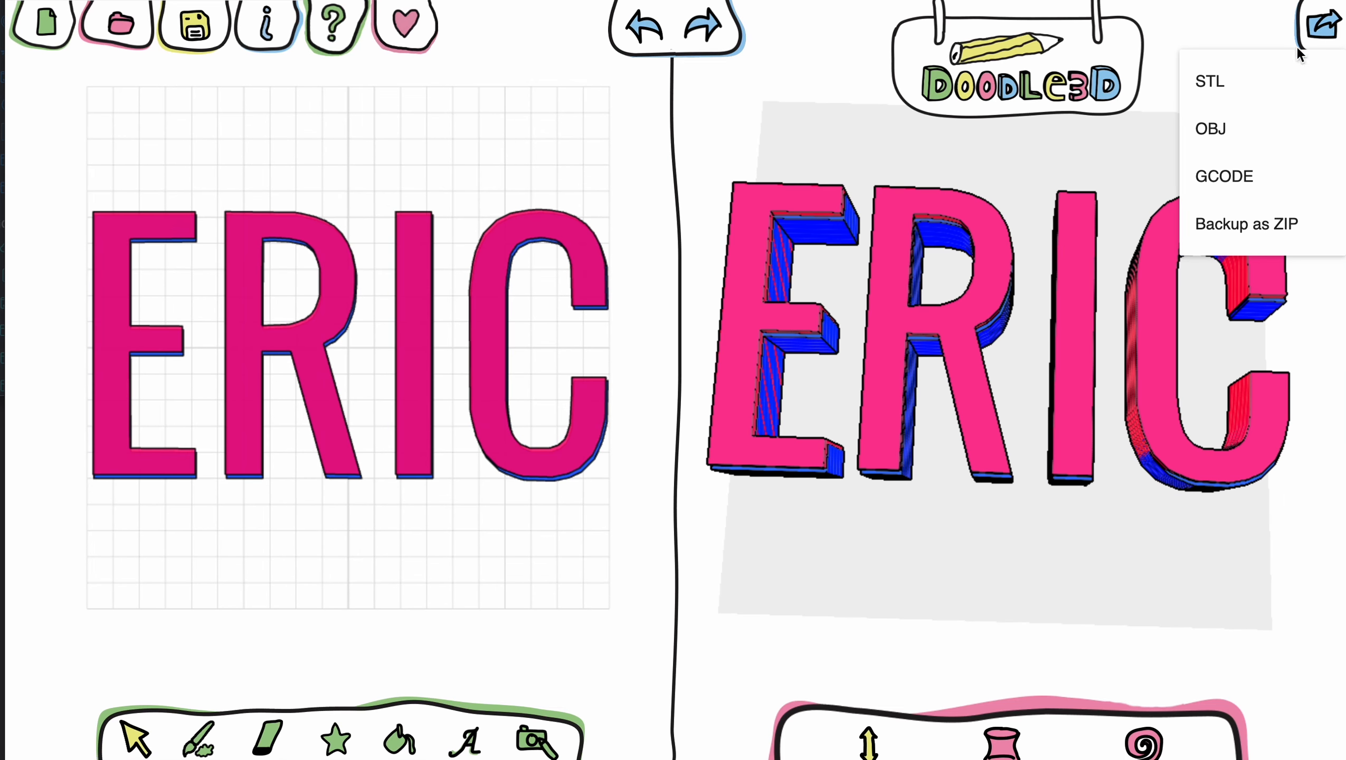
- Export the two-colour lettering as OBJ, and in the virtual gallery choose ImageToStl.com_doodle+(3).glb as the 3D model to upload
{"action": "left_click", "coordinate": [1206, 128]}
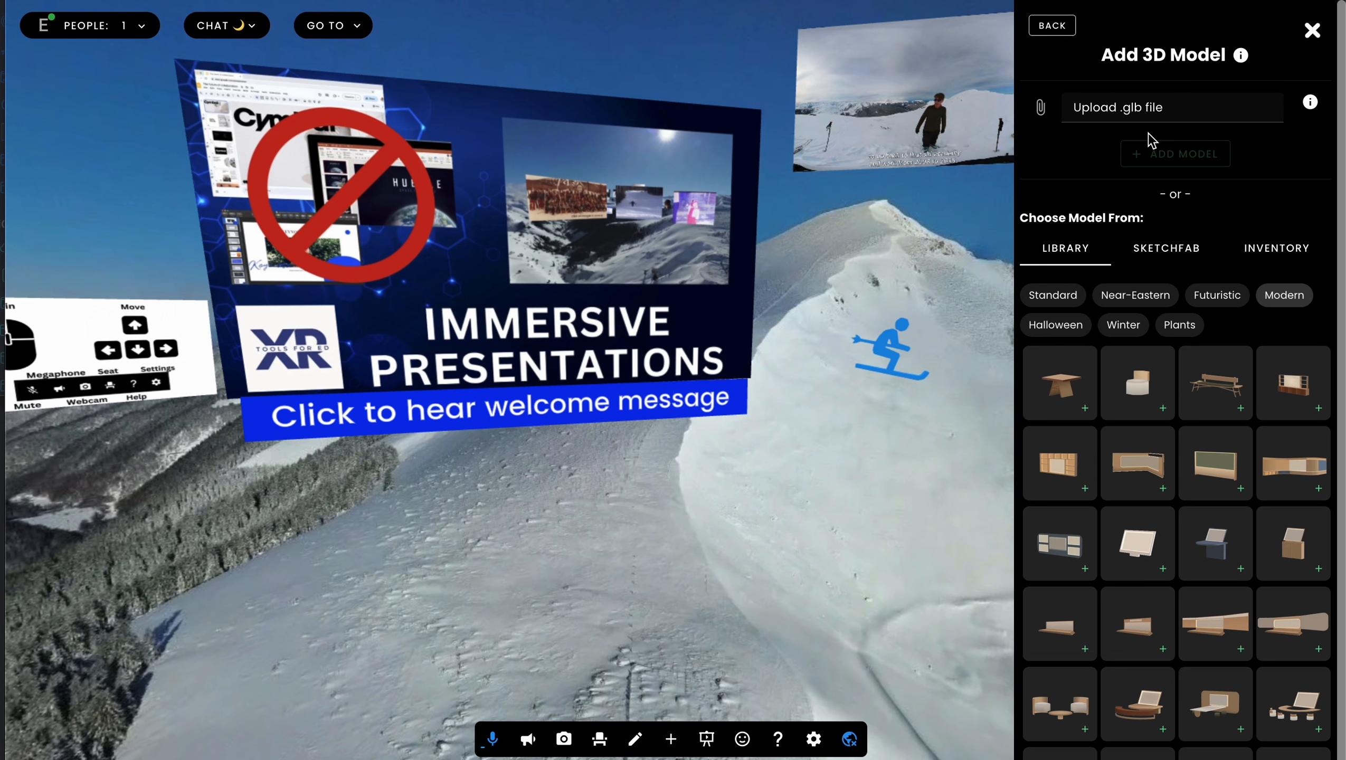
{"action": "left_click", "coordinate": [1041, 108]}
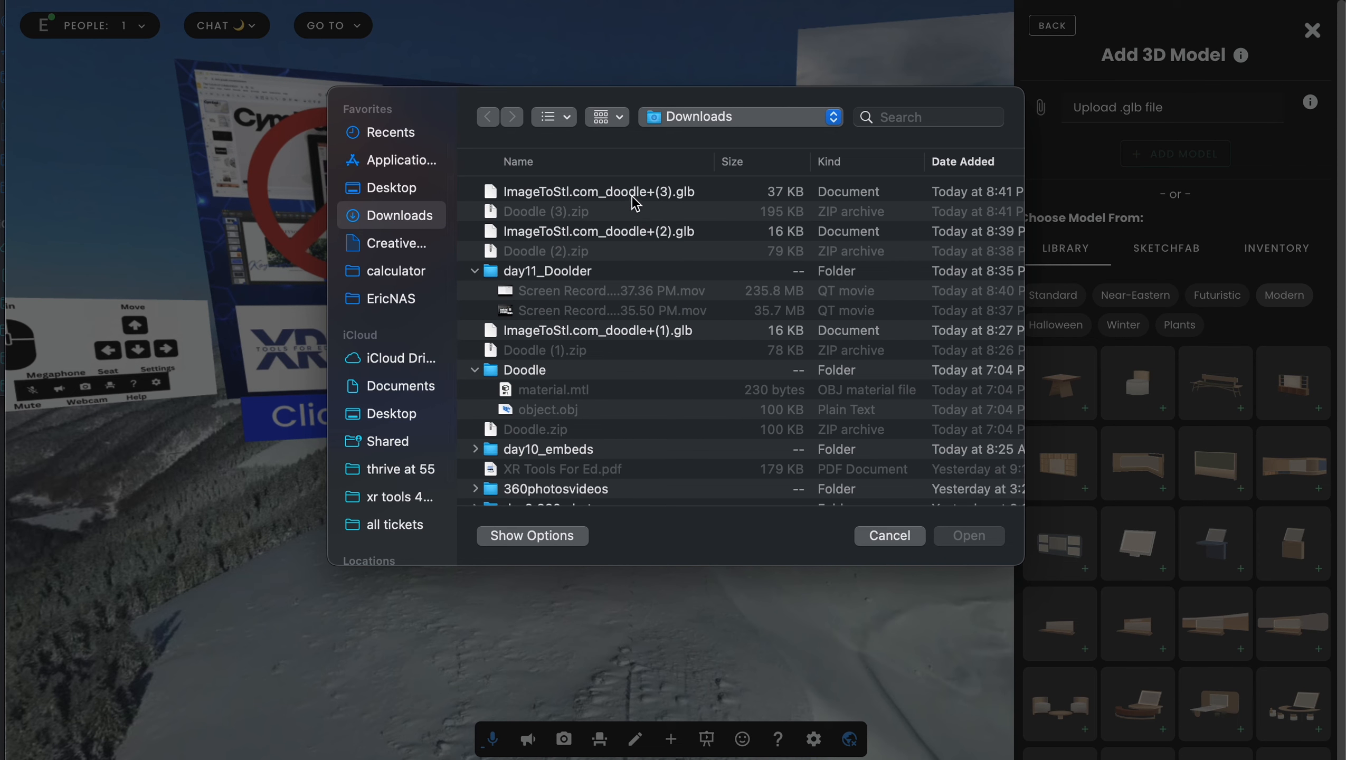
{"action": "double_click", "coordinate": [599, 192]}
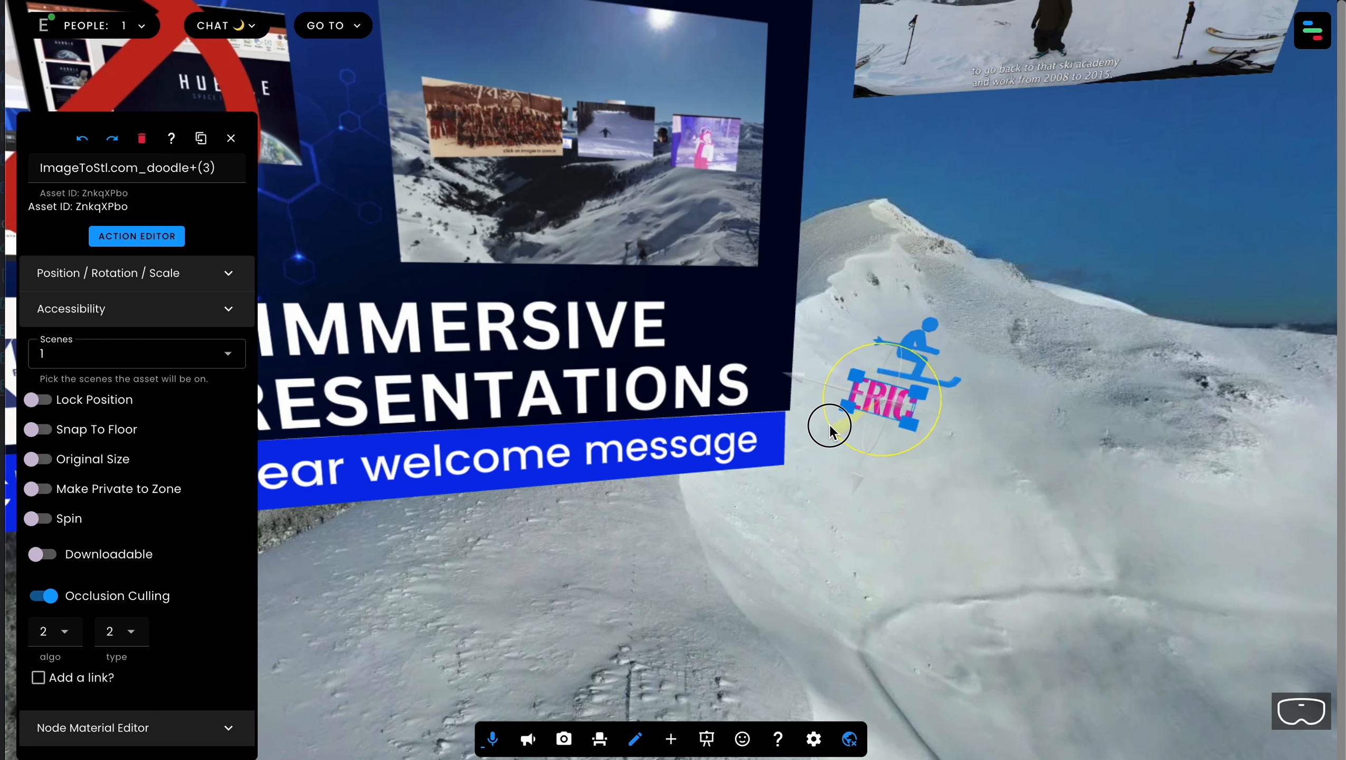
- Move and scale the pink name model so it sits directly below the blue skier on the snowy slope
{"action": "left_click", "coordinate": [830, 429]}
{"action": "key", "text": "Up"}
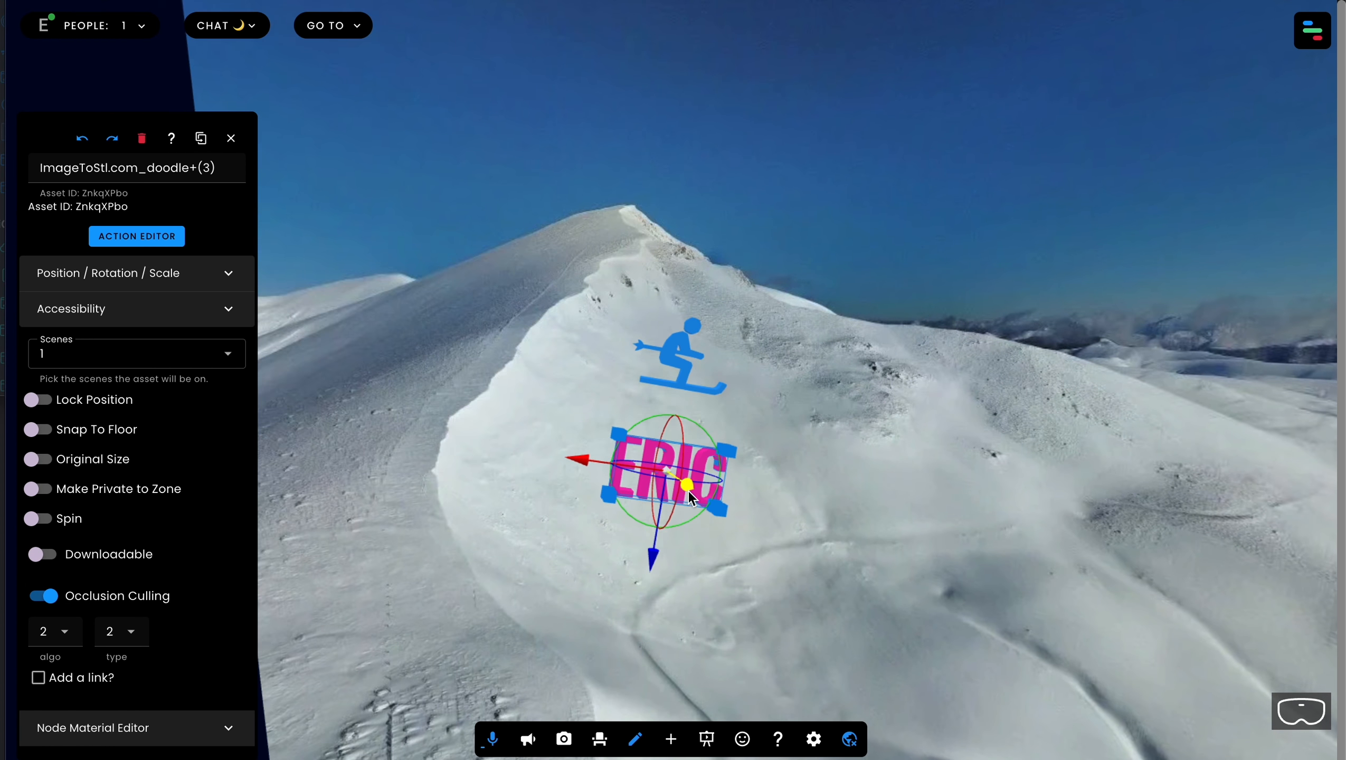
{"action": "left_click_drag", "start_coordinate": [692, 495], "coordinate": [653, 492]}
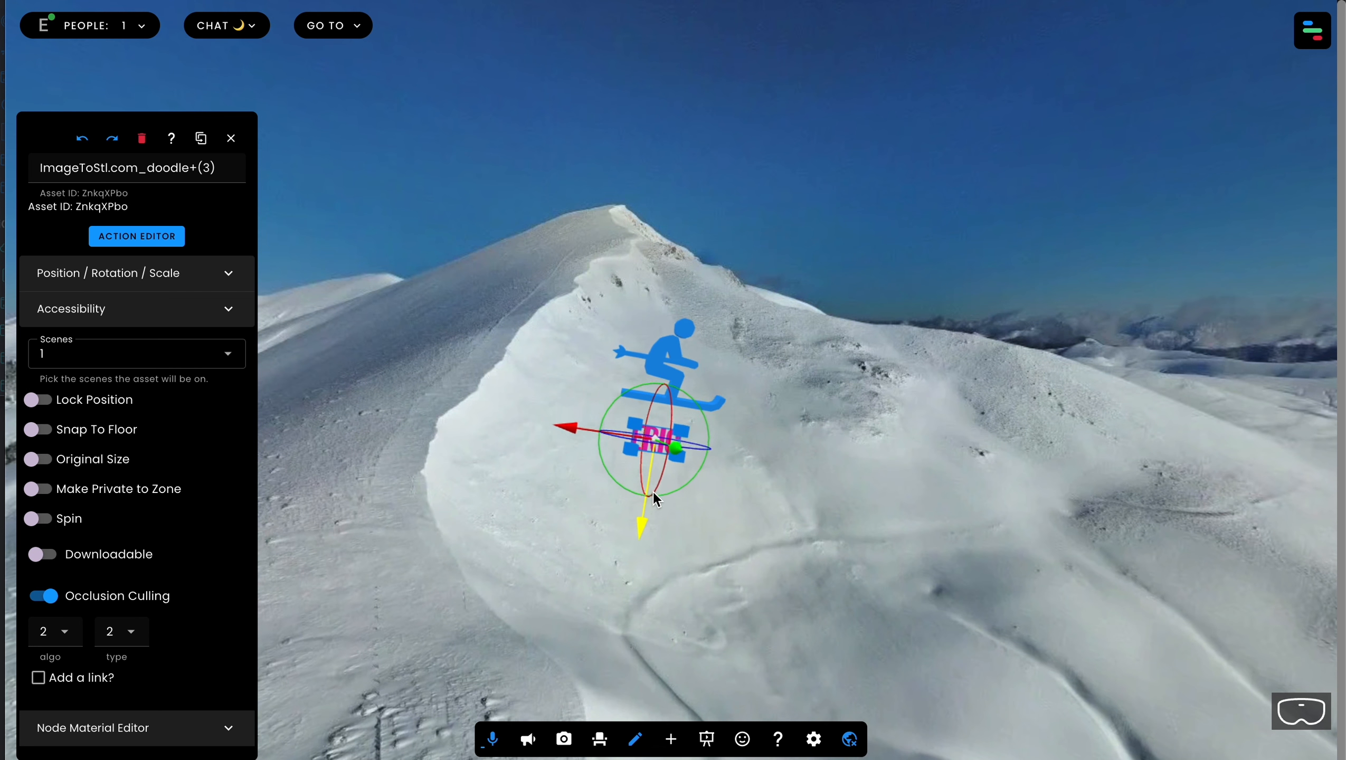
{"action": "key", "text": "Up"}
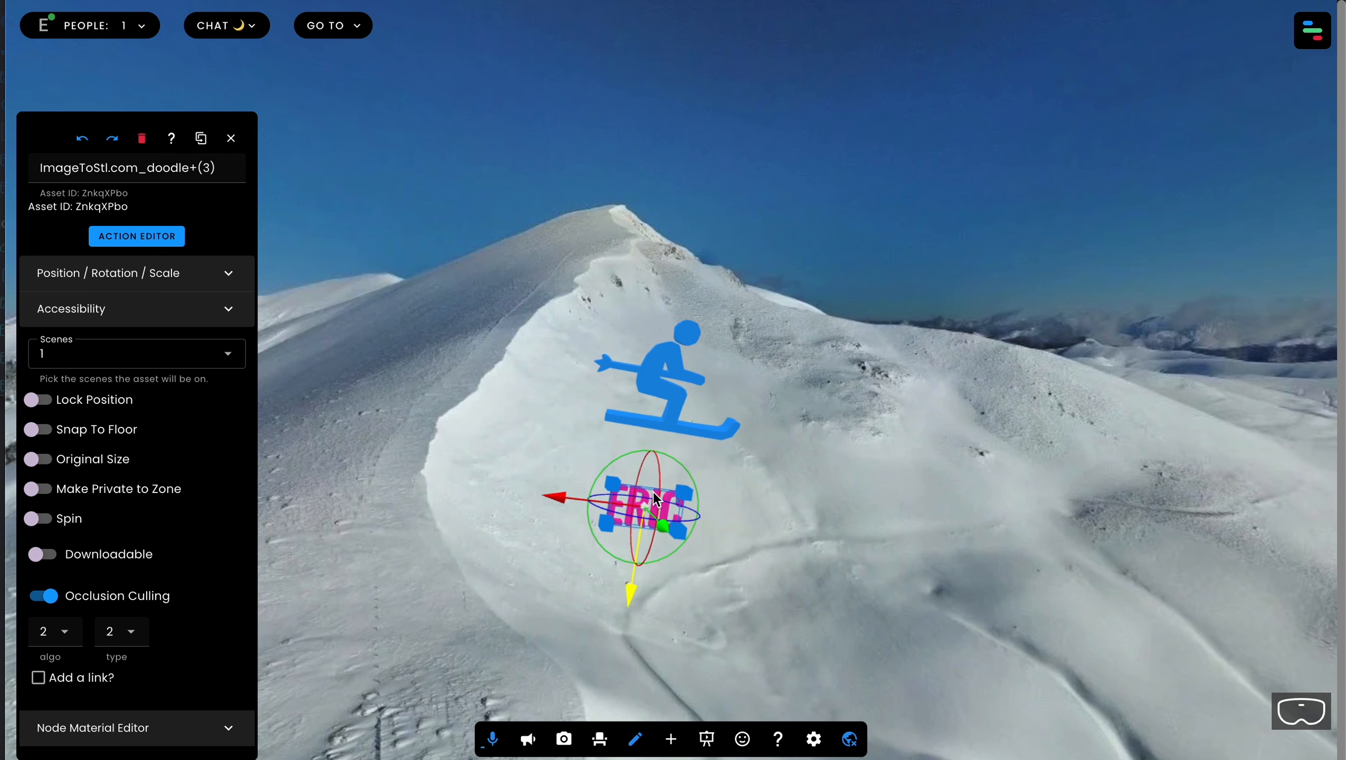
{"action": "left_click_drag", "start_coordinate": [659, 561], "coordinate": [607, 503]}
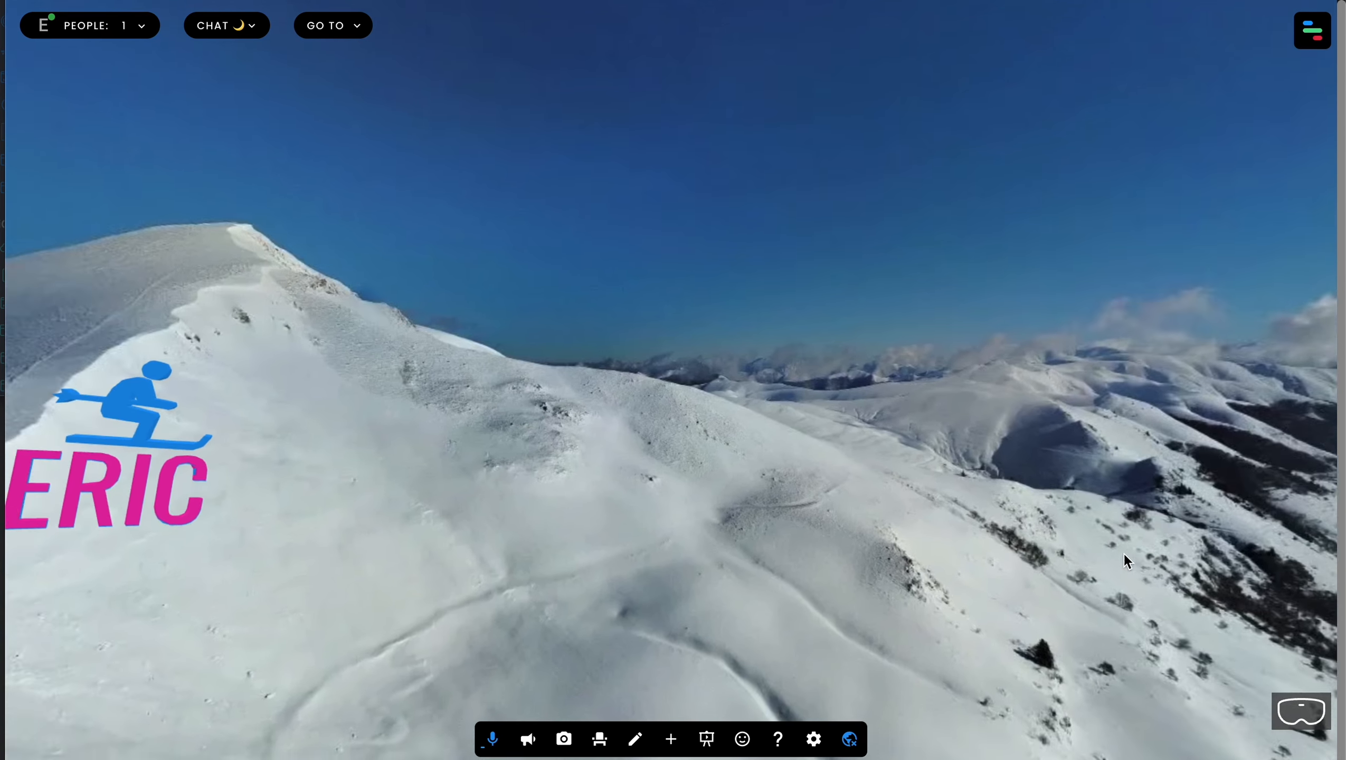
{"action": "key", "text": "Left"}
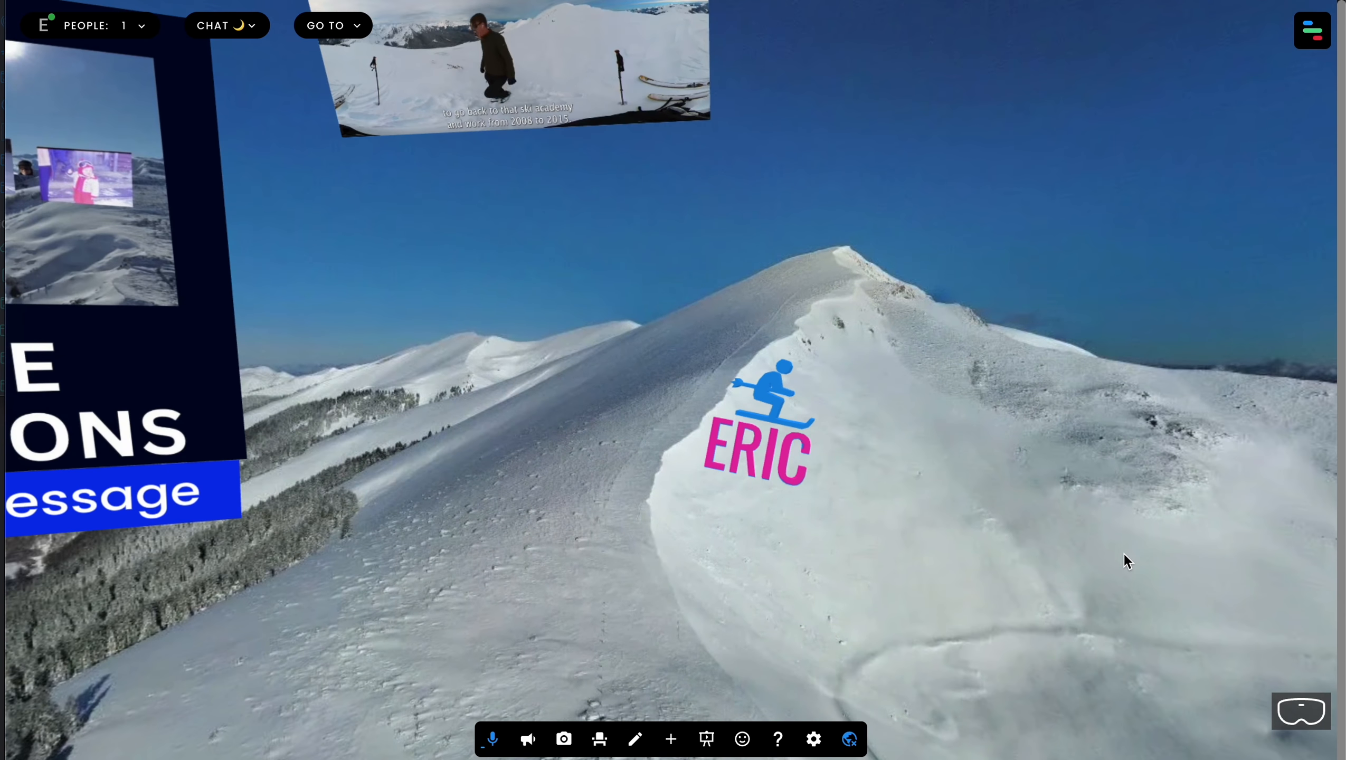